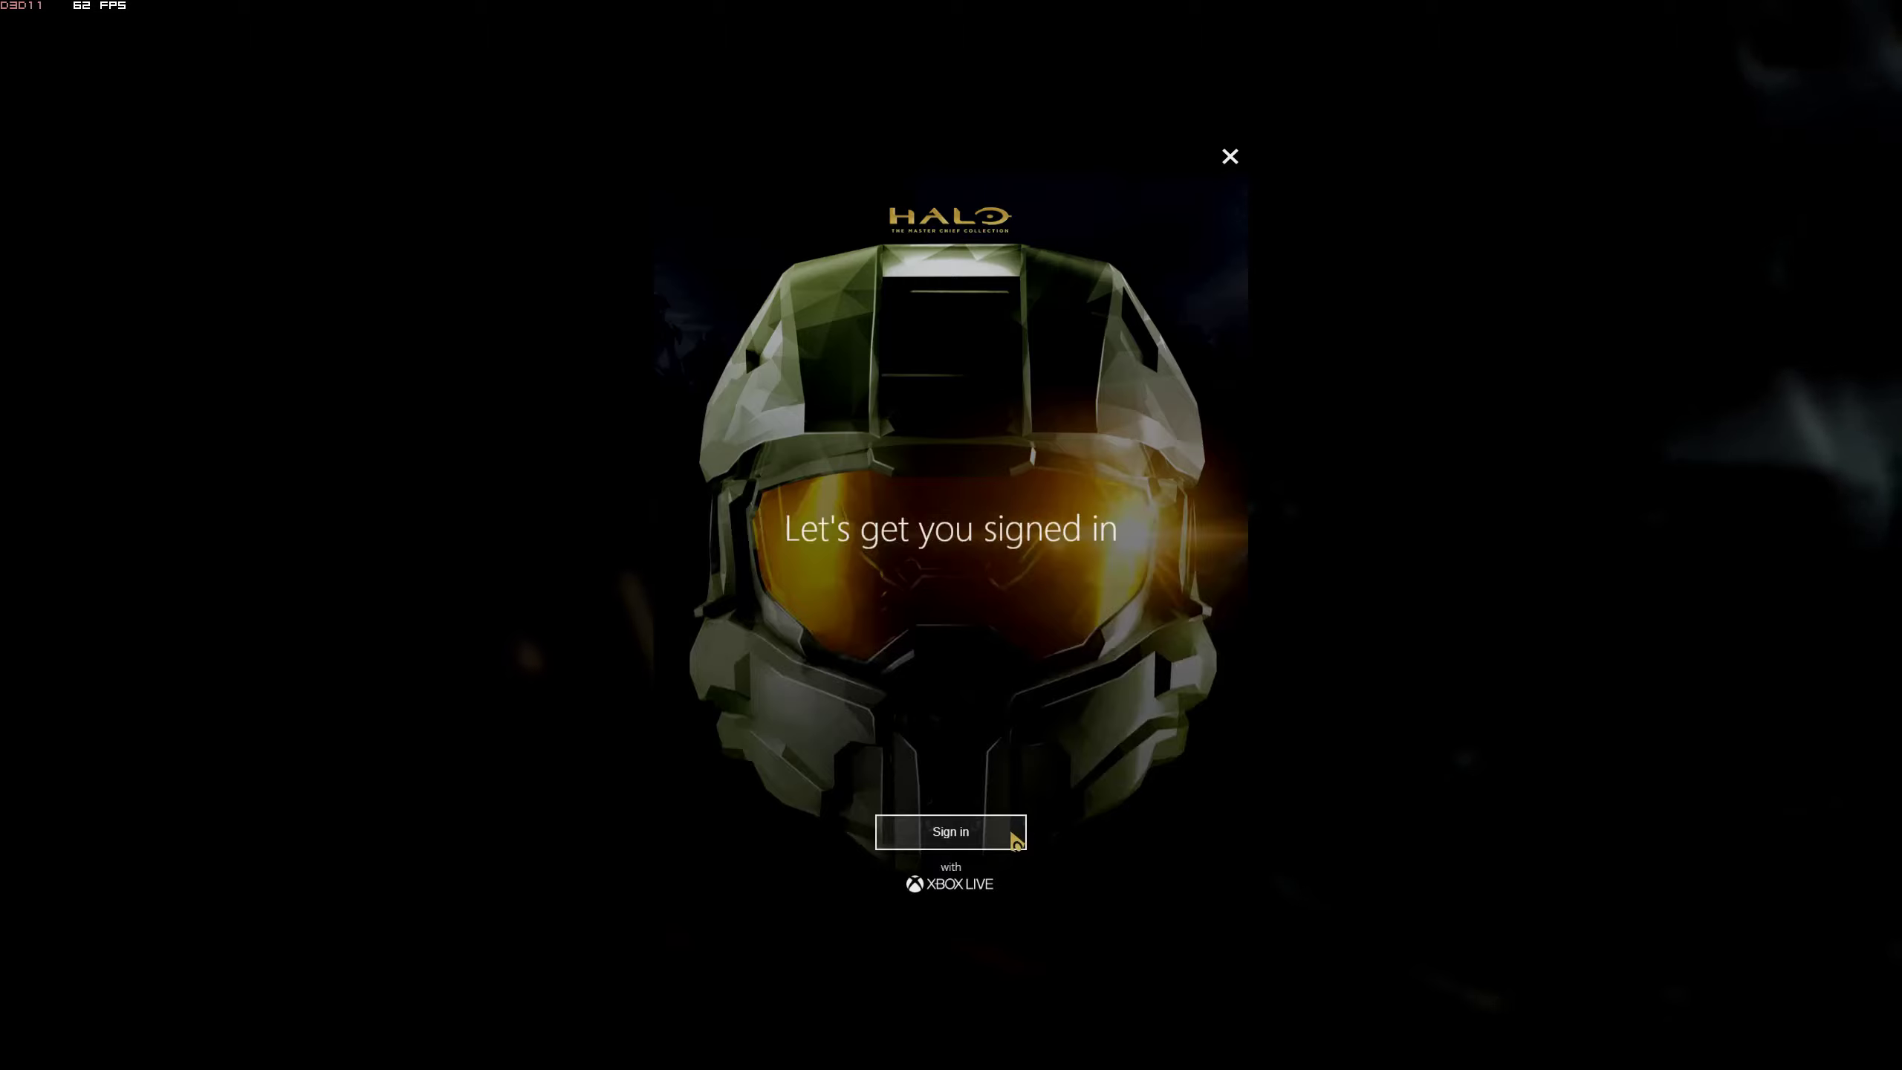
# - Start the Xbox Live sign-in and clear whatever was entered in the email field
pyautogui.click(1015, 839)
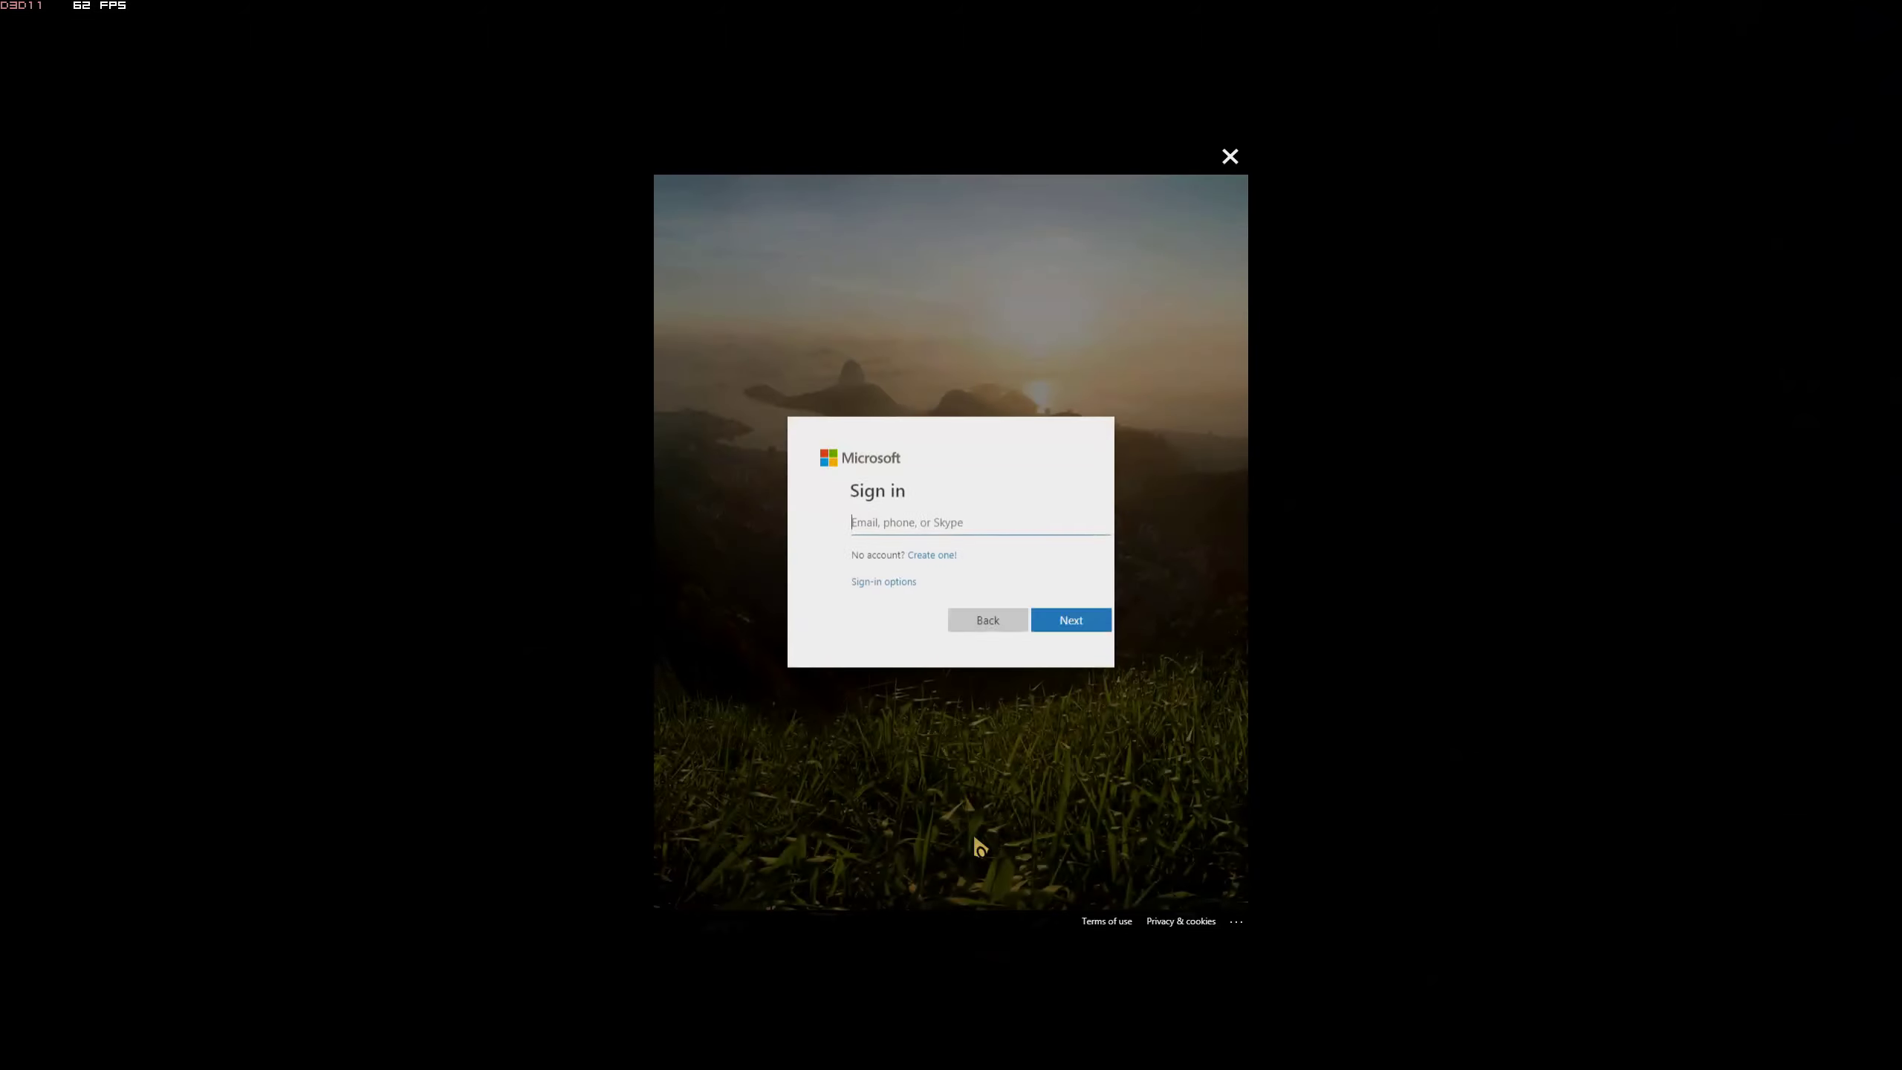
pyautogui.write('temail')
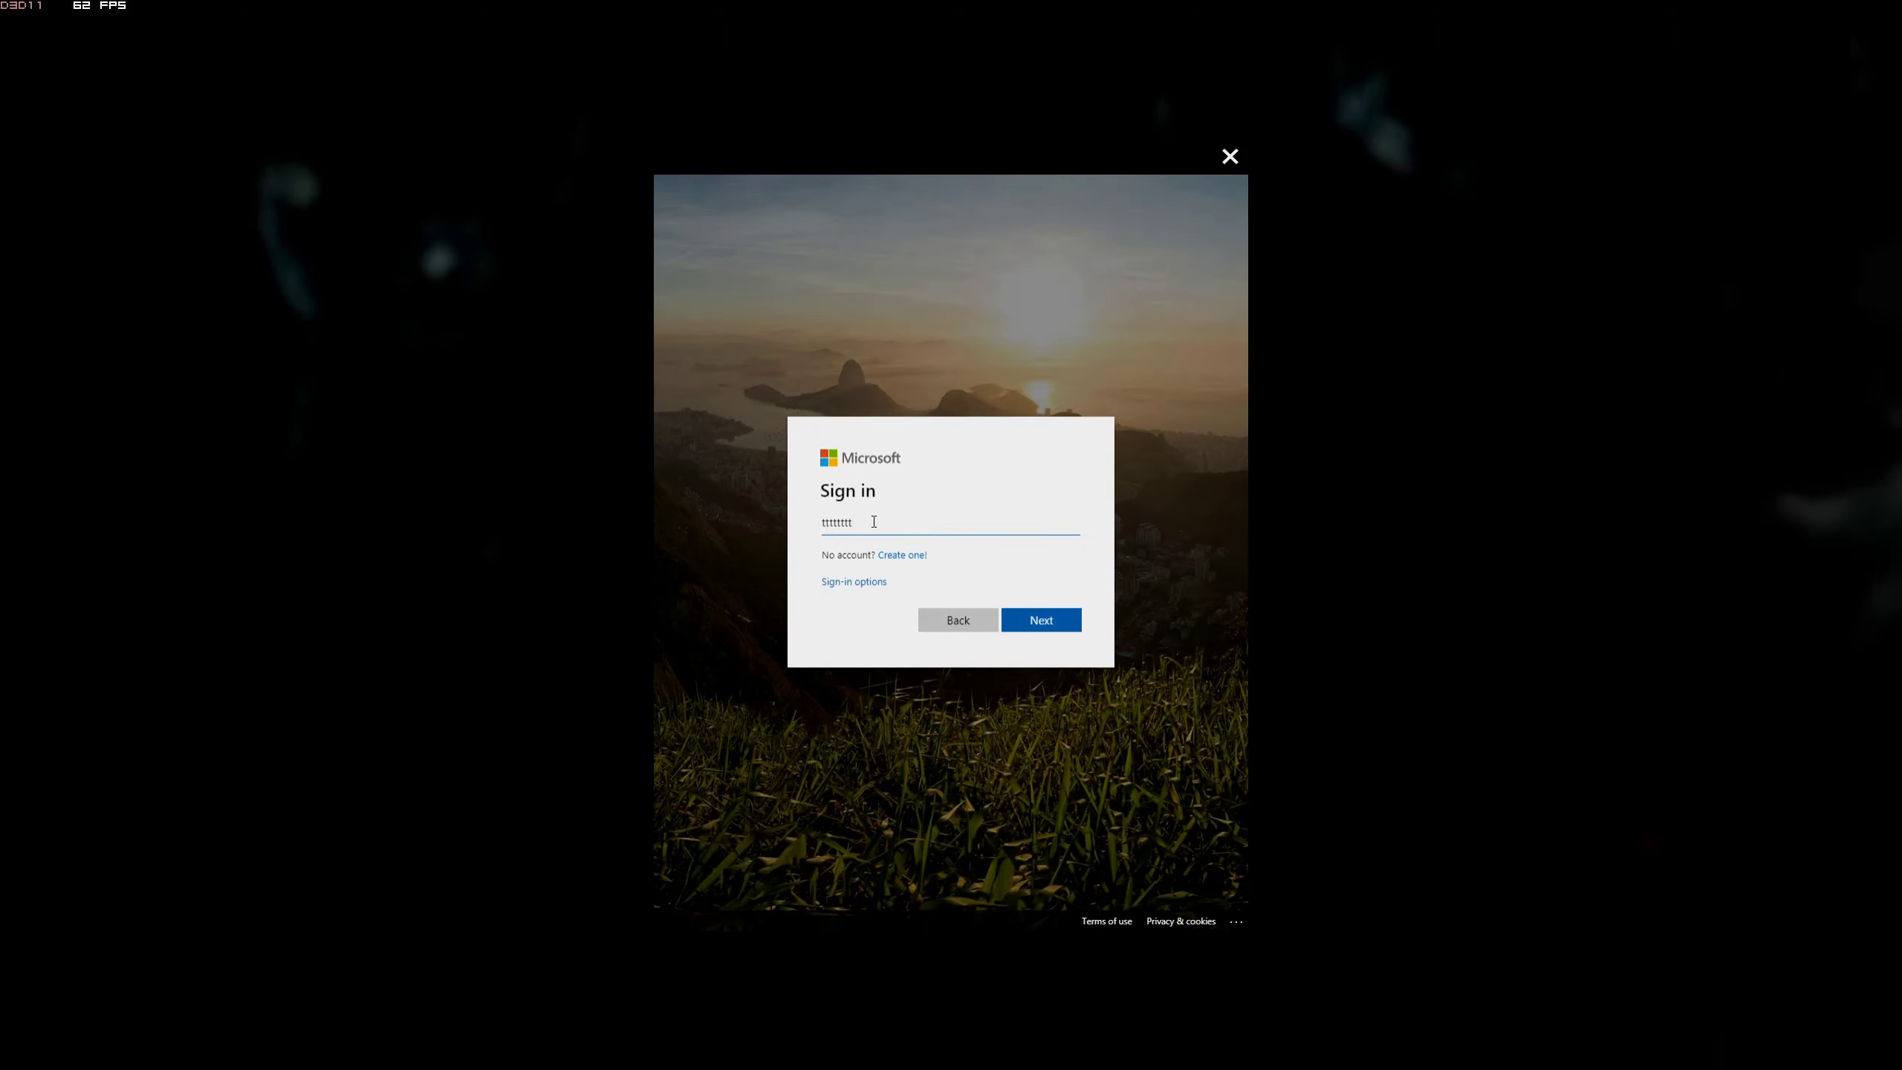
pyautogui.hotkey('ctrl', 'a')
pyautogui.press('BackSpace')
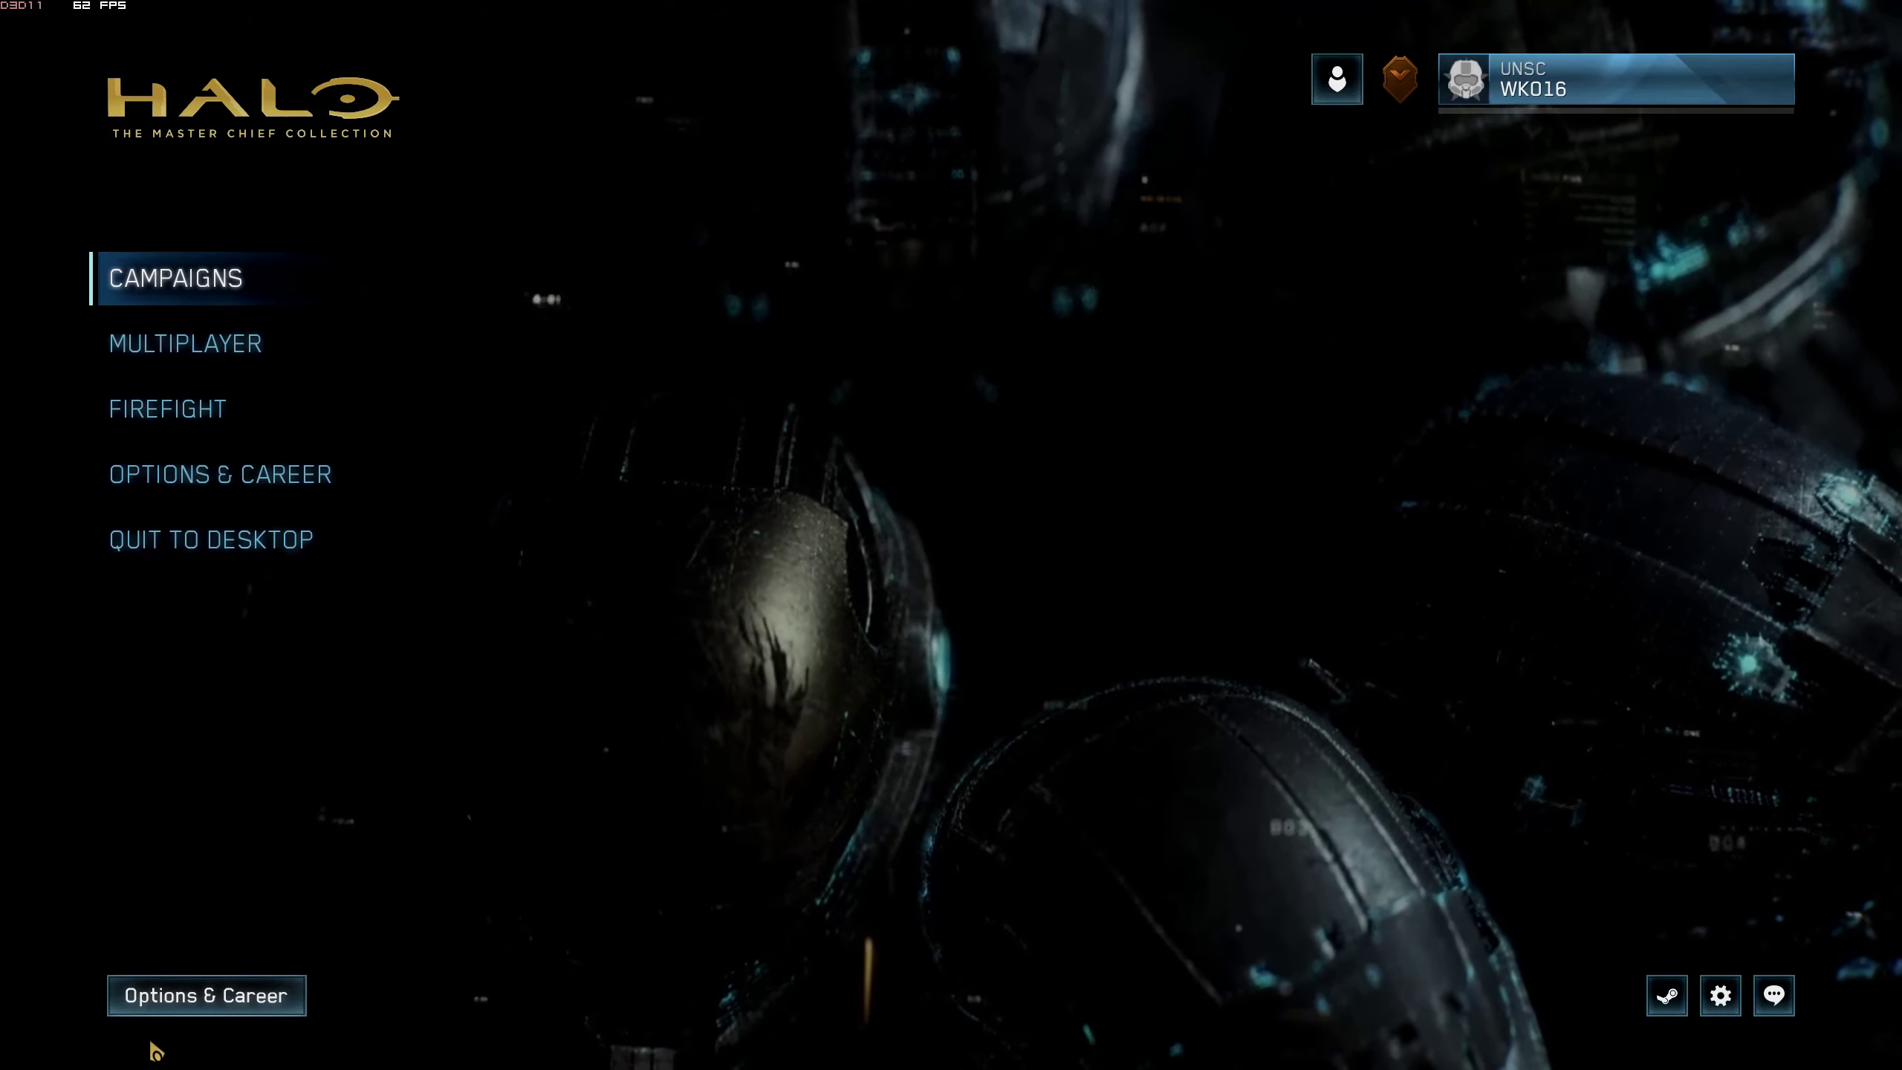
# - Go to Options & Career and open the Settings tile, retrying until it opens
pyautogui.click(206, 996)
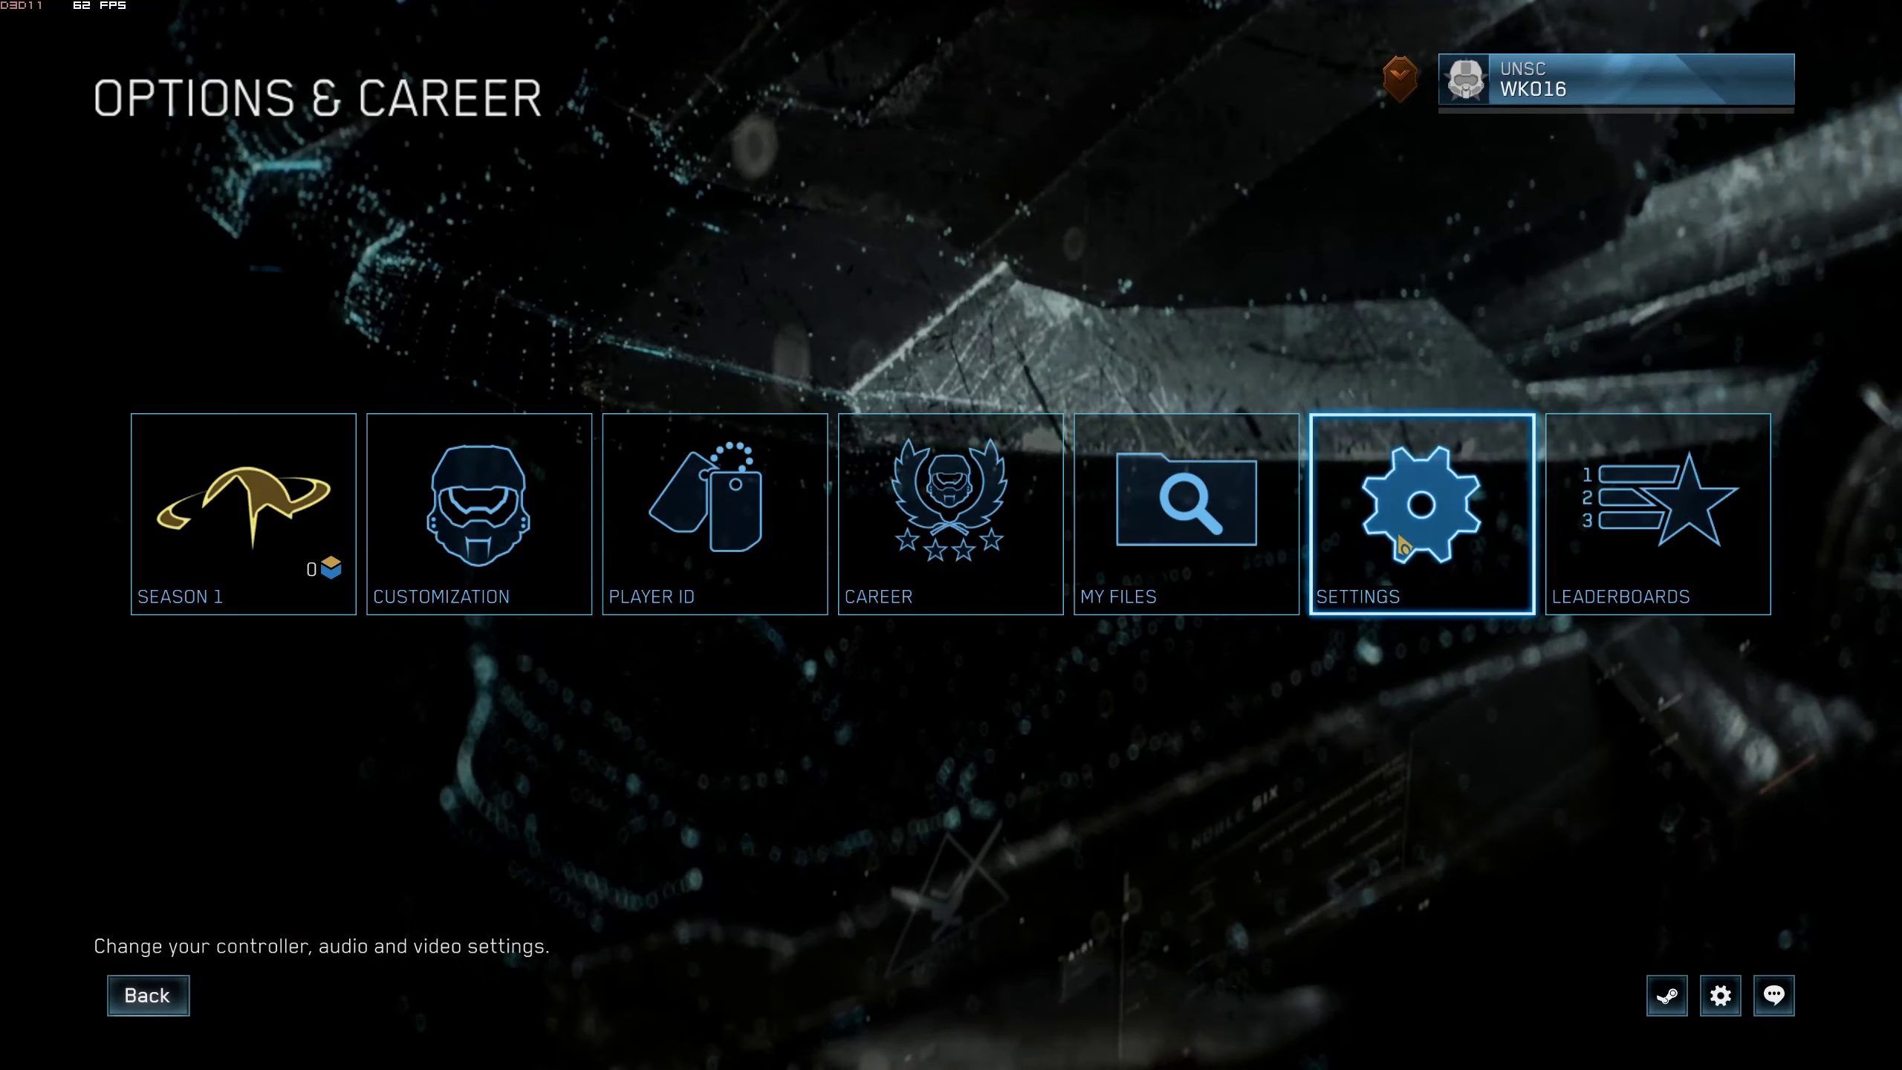
pyautogui.click(1403, 546)
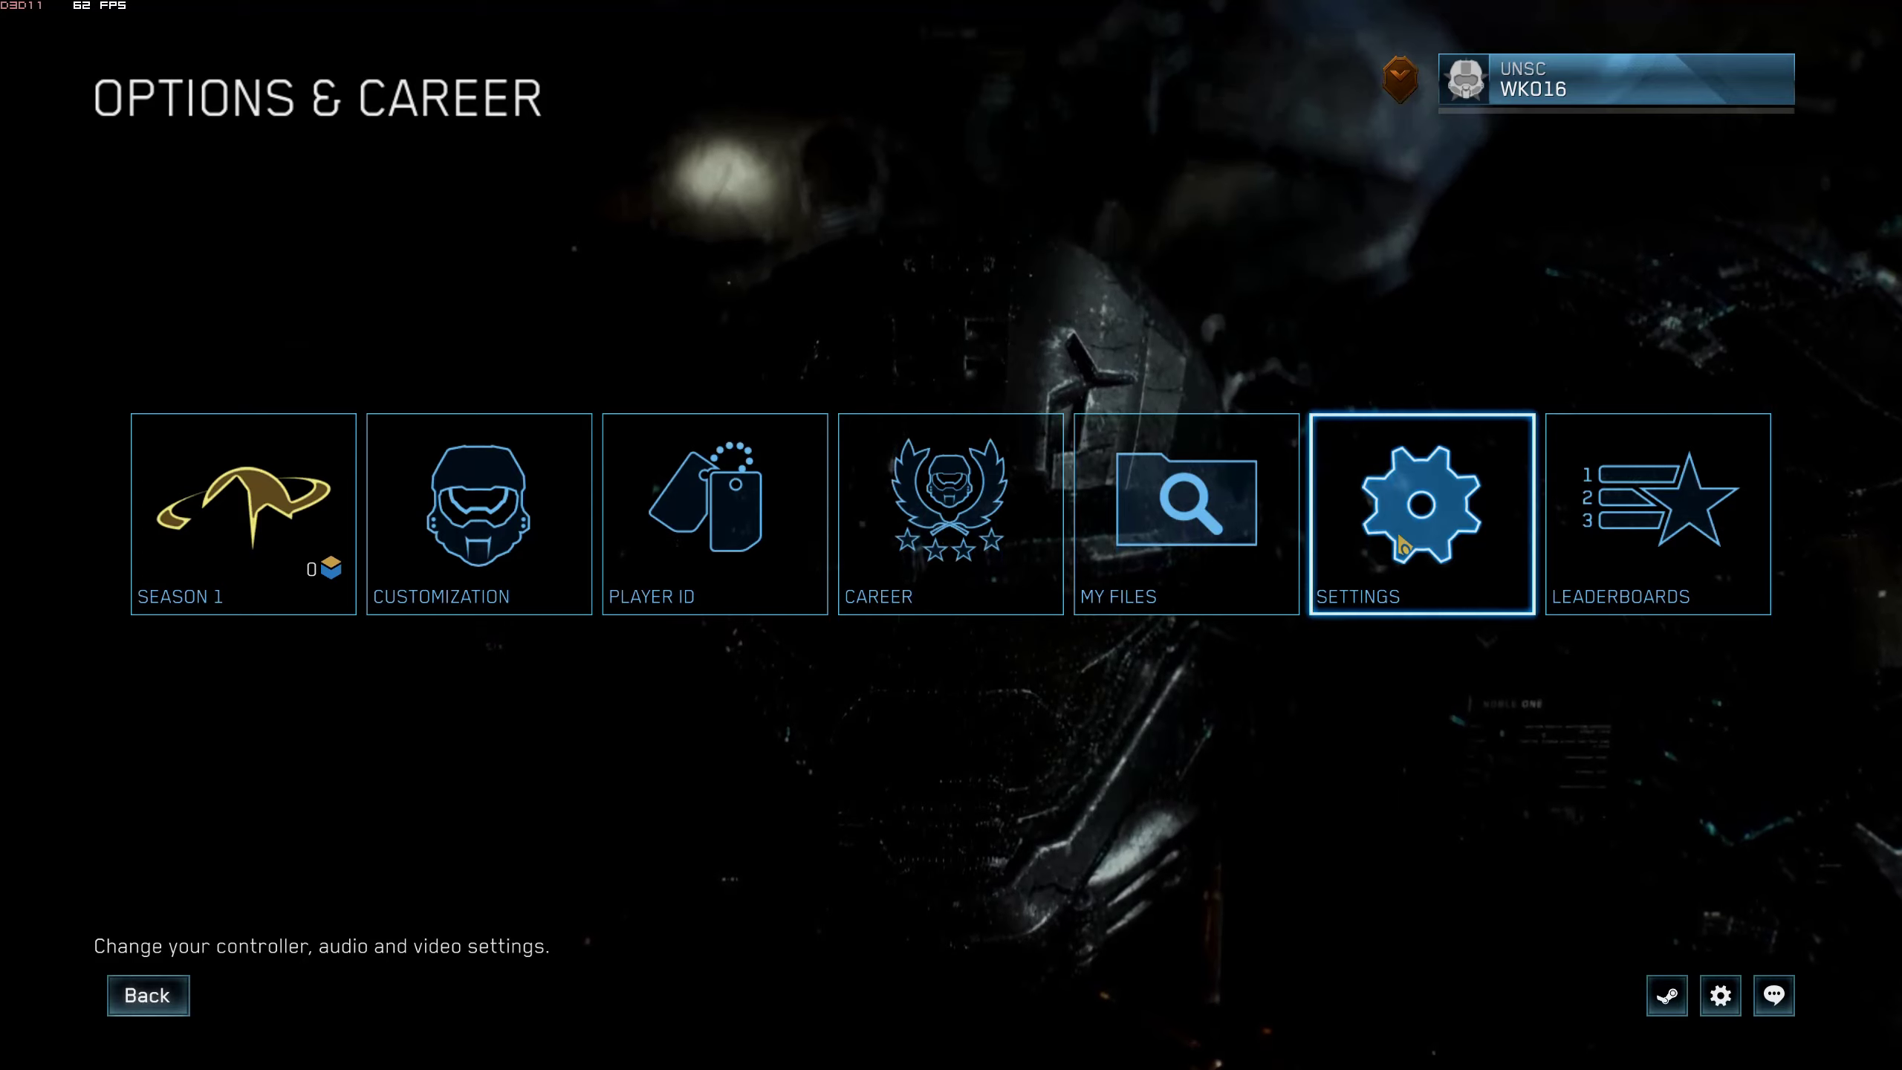
pyautogui.click(1404, 547)
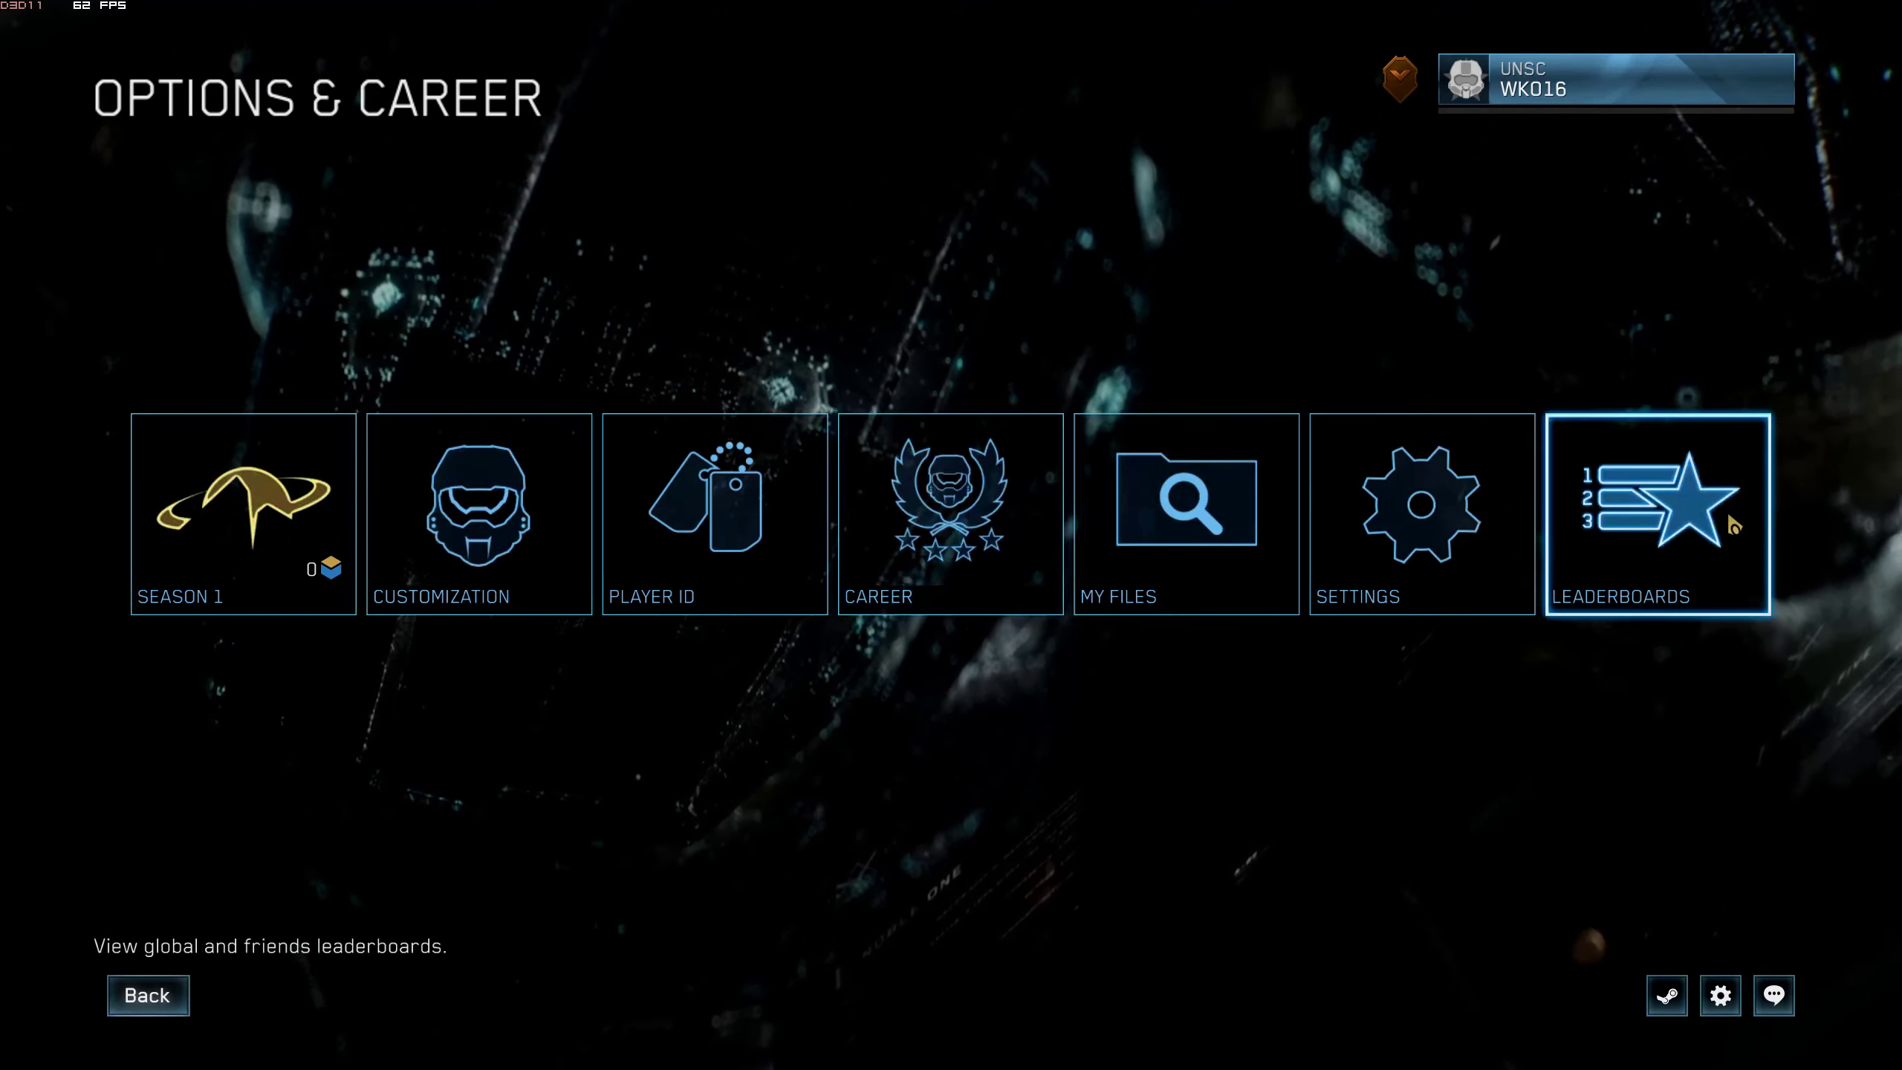
pyautogui.click(1420, 514)
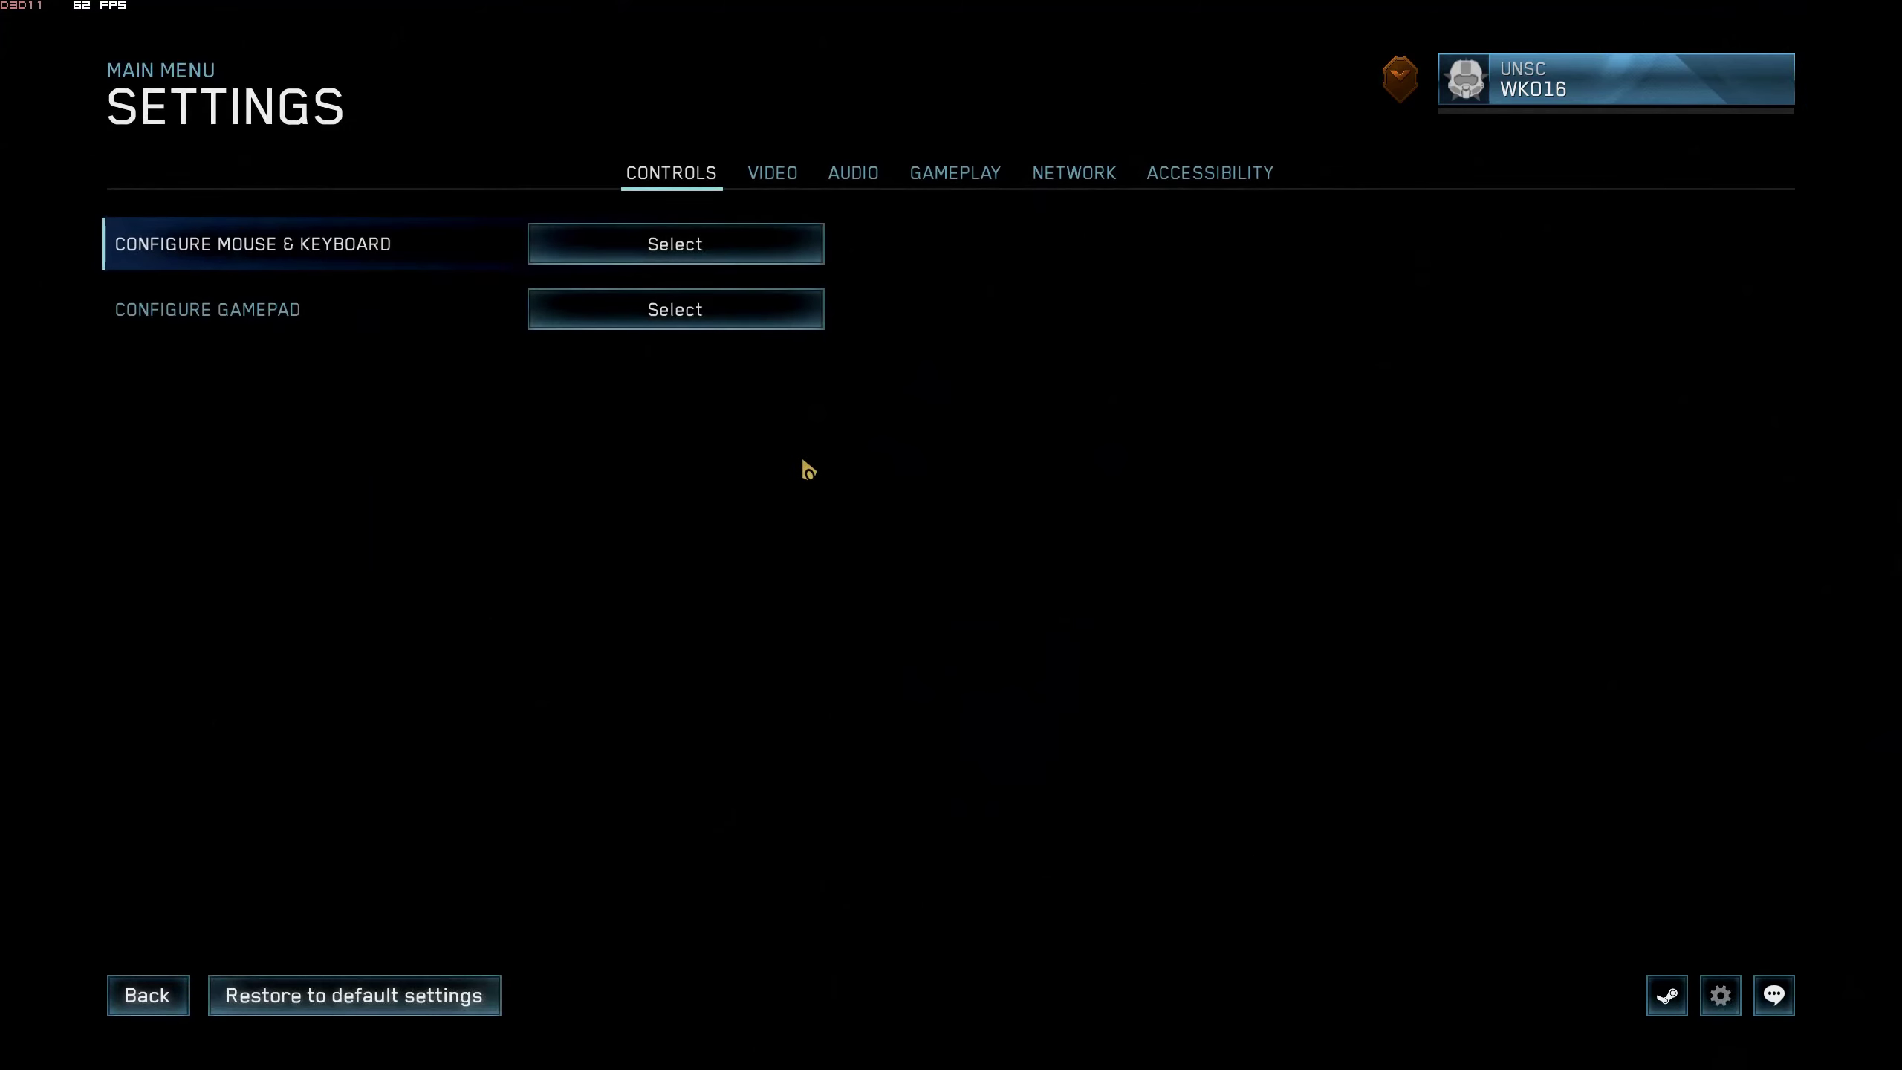
# - On the Video tab, set FOV 90, vehicle FOV 85, Unlimited framerate and Enhanced graphics
pyautogui.click(772, 174)
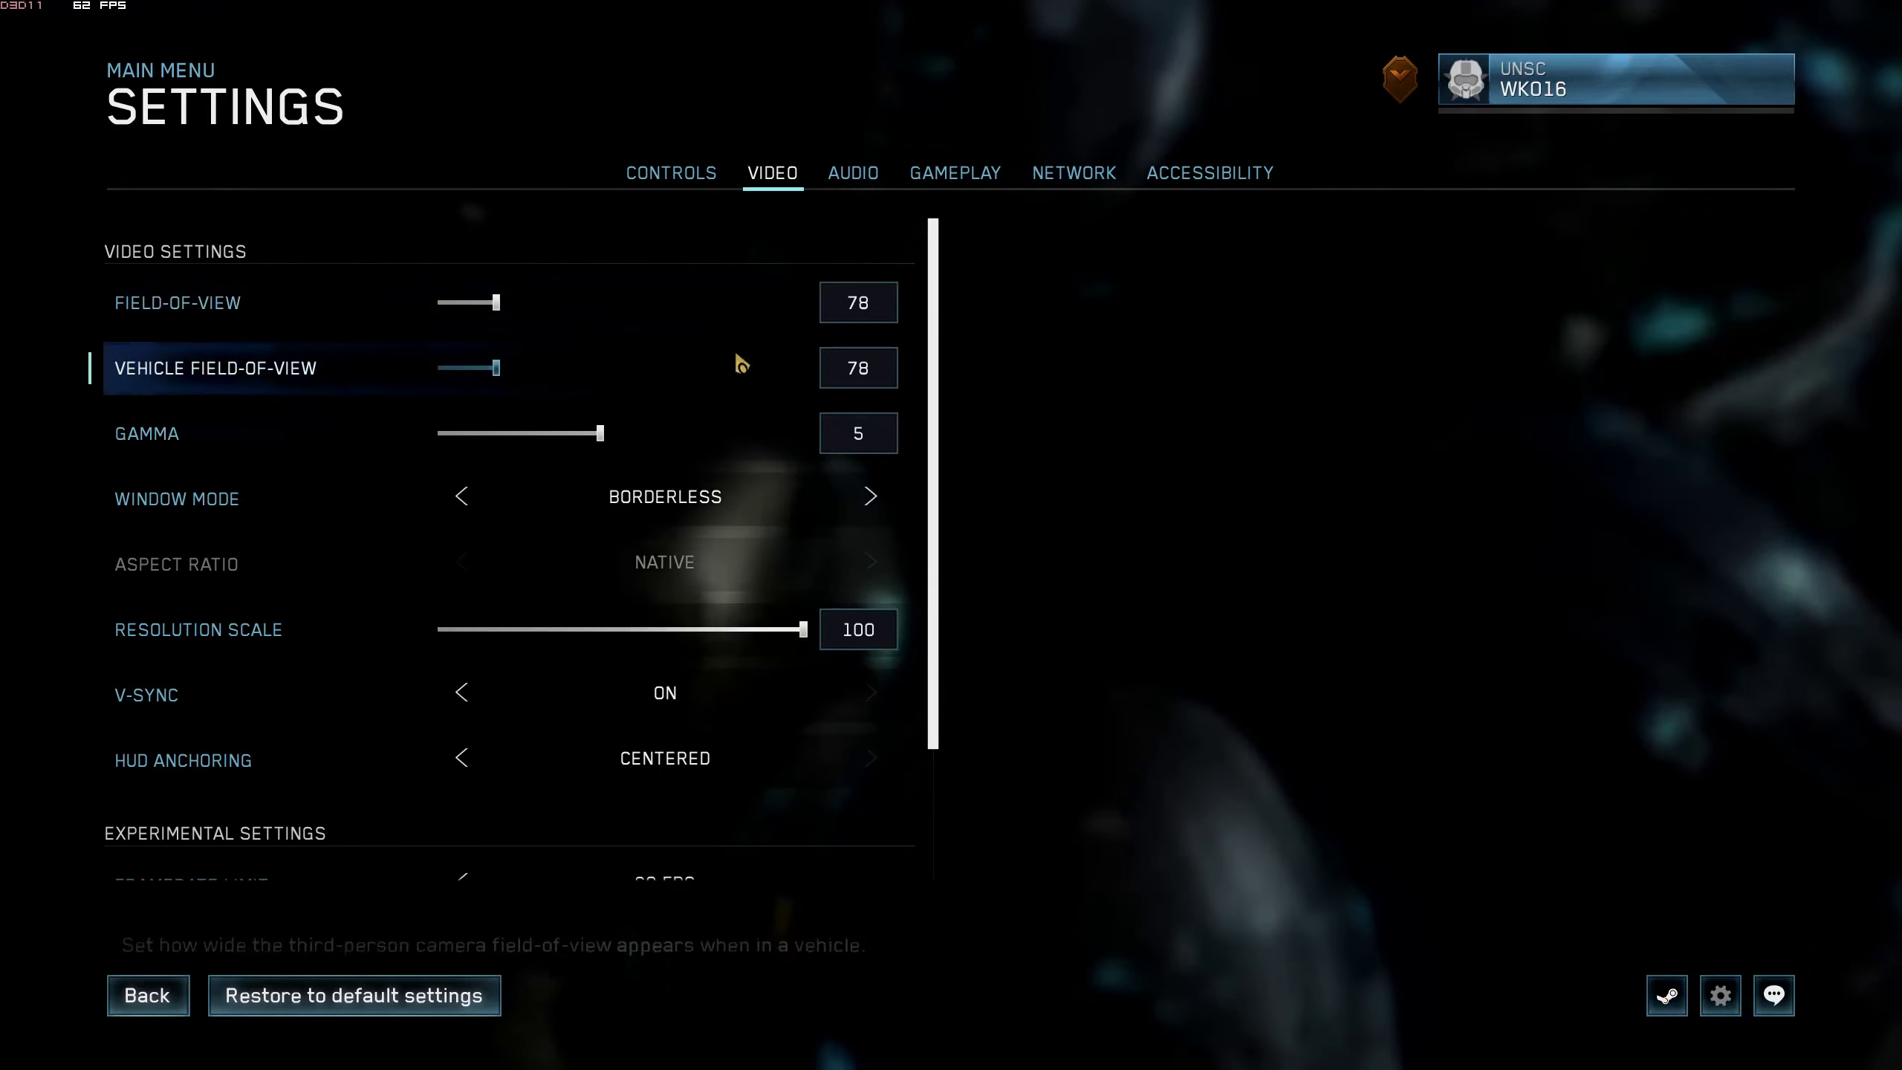
pyautogui.moveTo(498, 305); pyautogui.dragTo(583, 304)
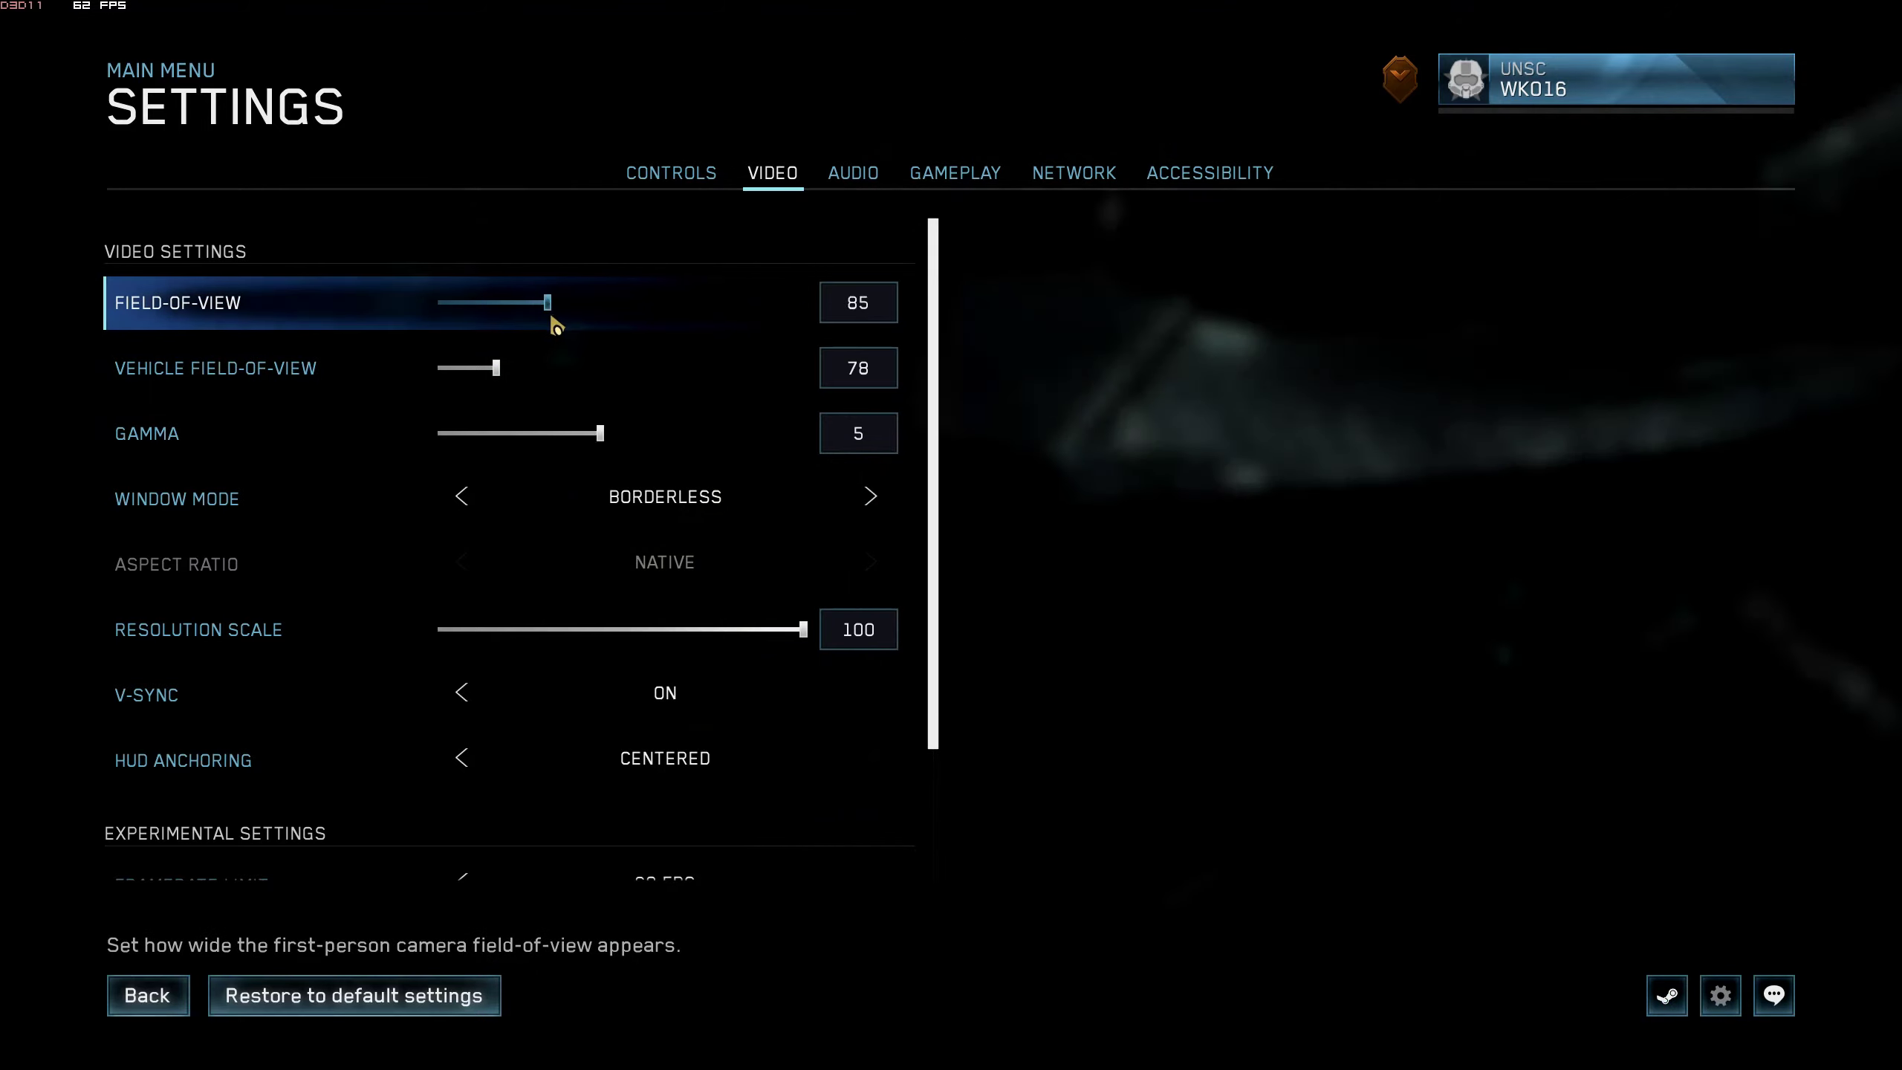
pyautogui.moveTo(495, 369); pyautogui.dragTo(545, 370)
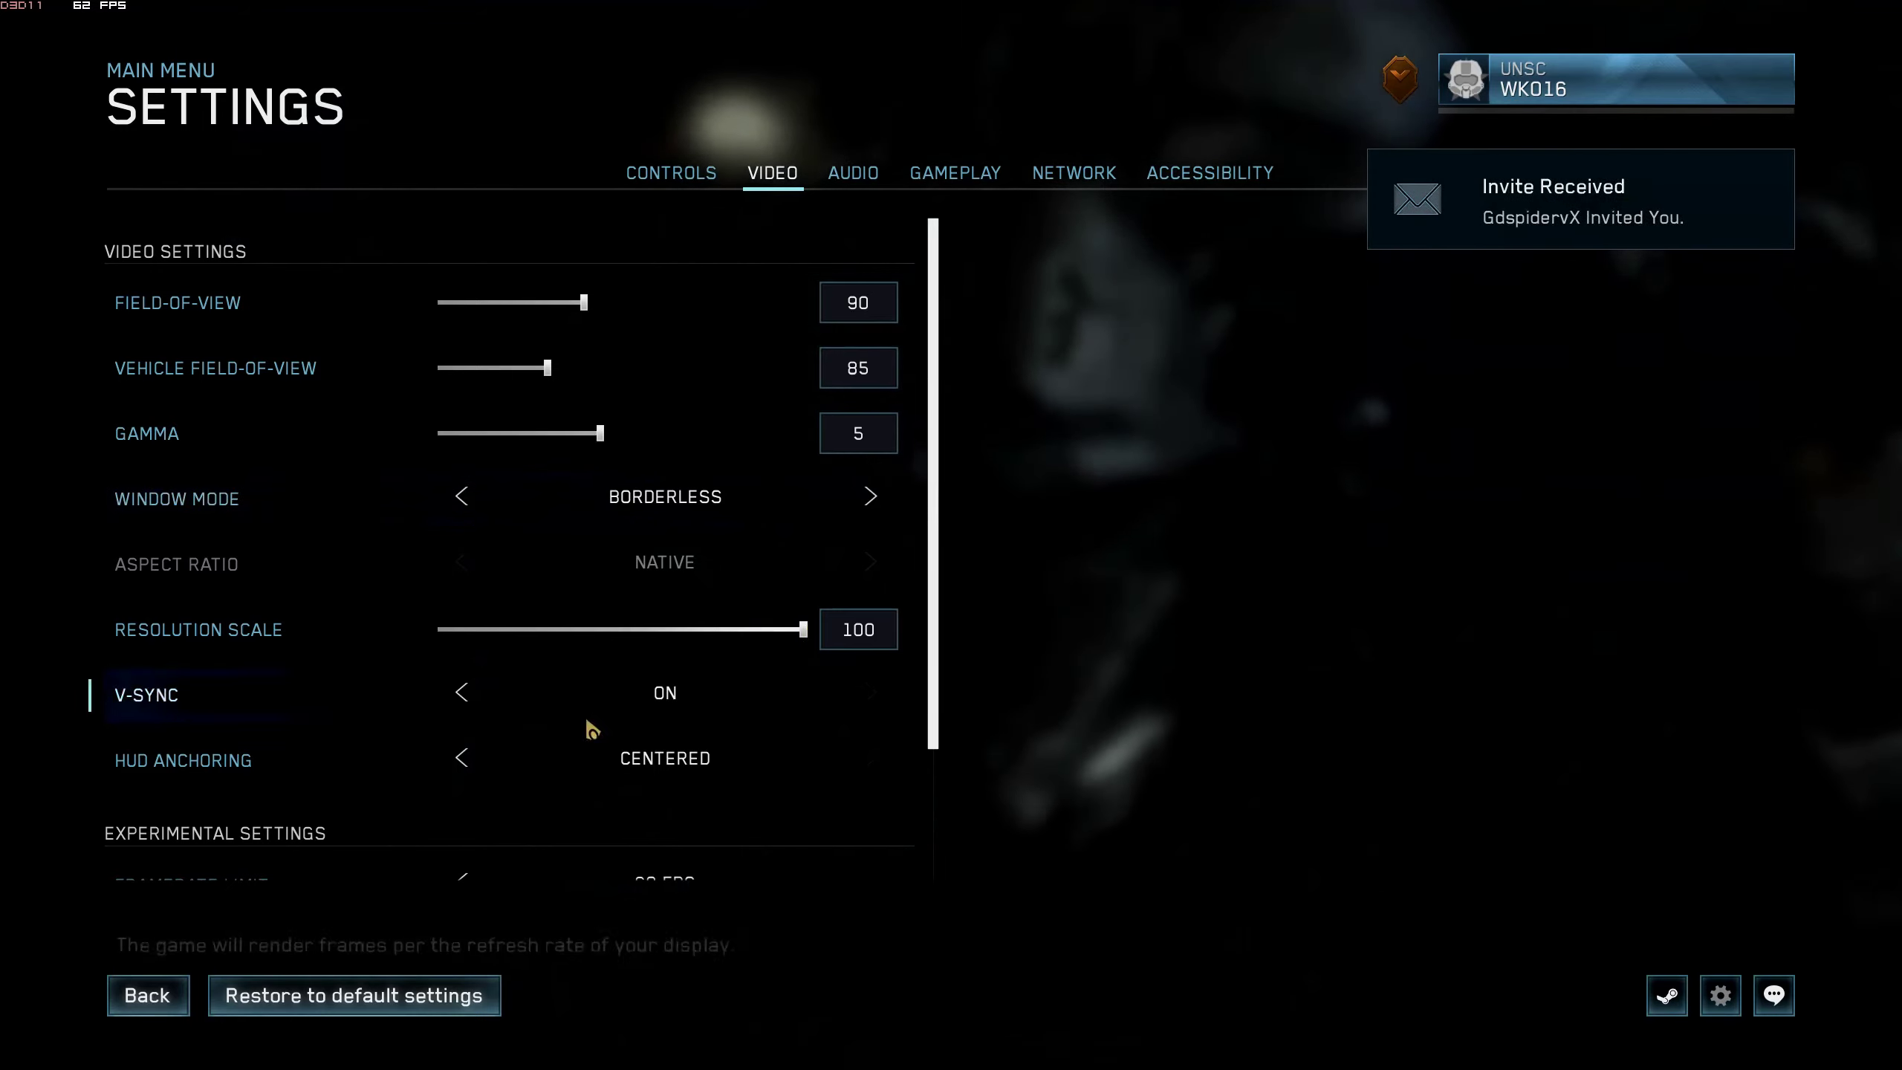
pyautogui.scroll(-2, 625, 684)
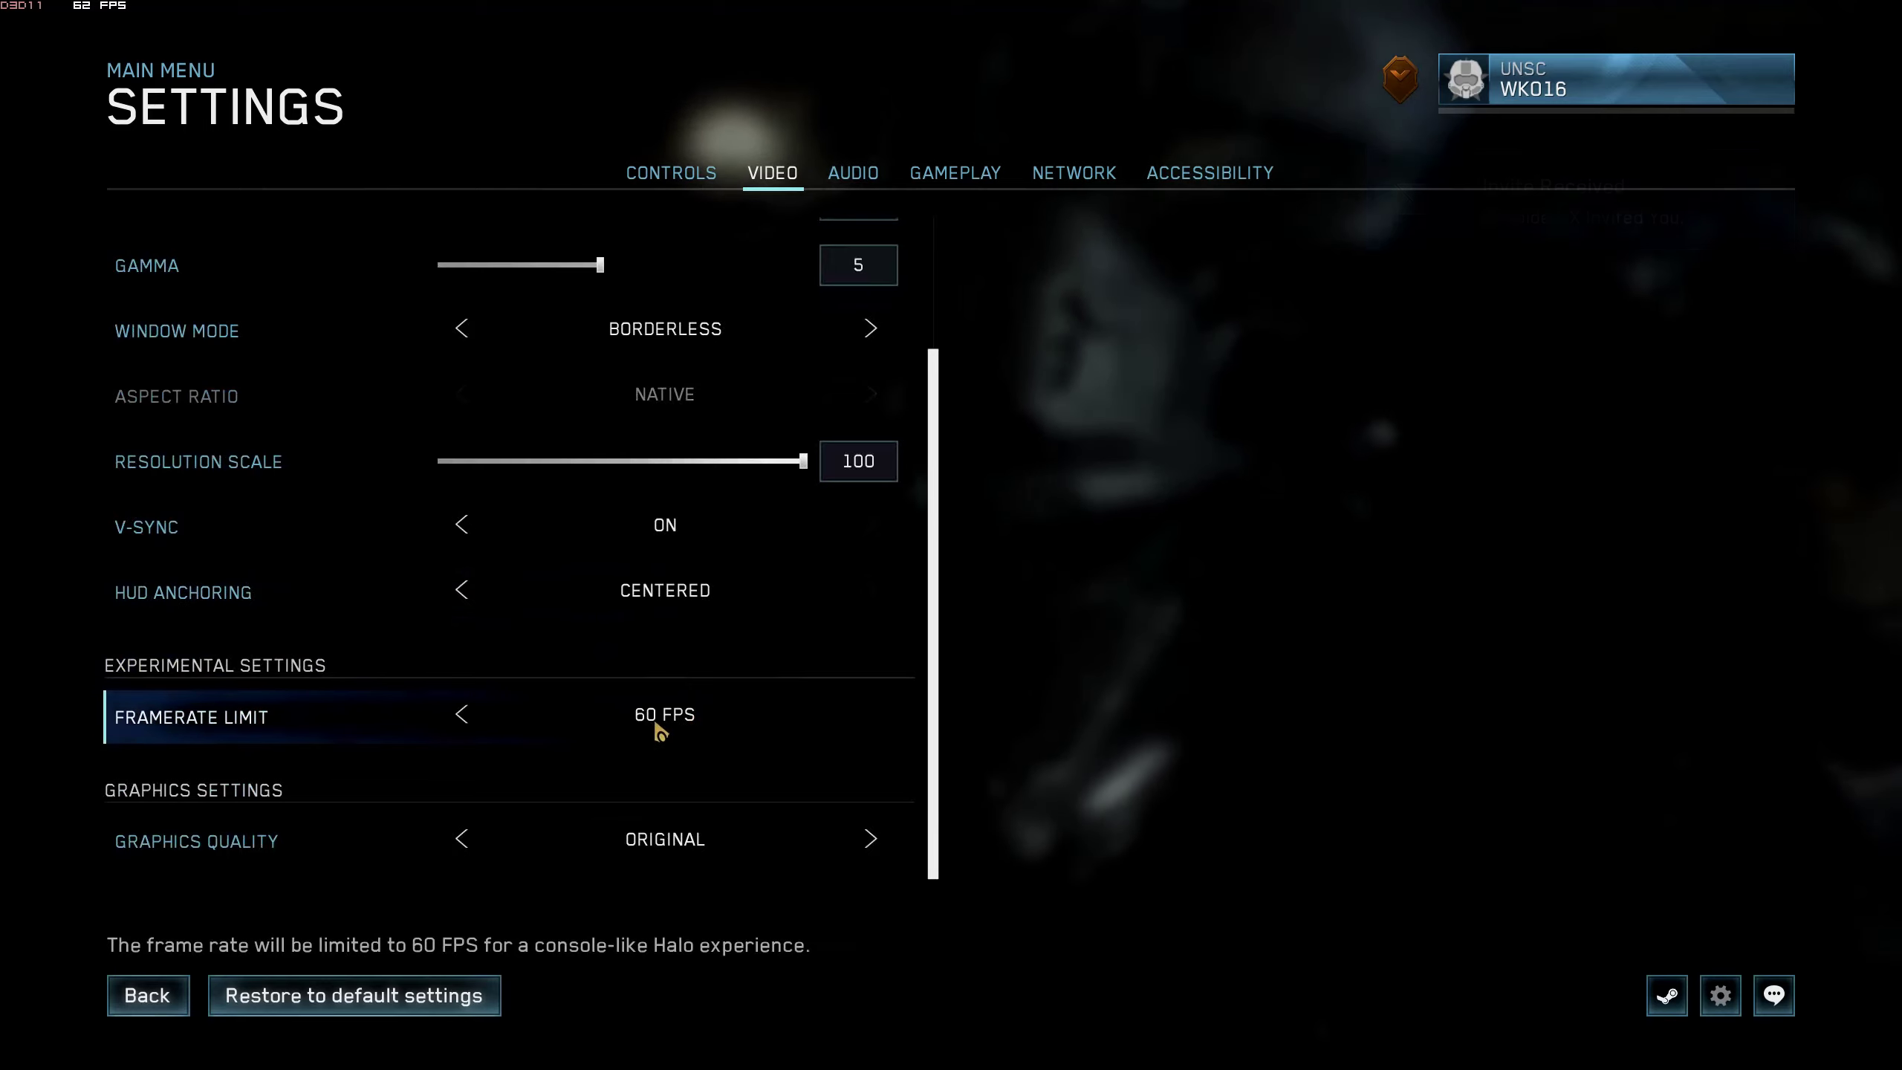
pyautogui.click(462, 715)
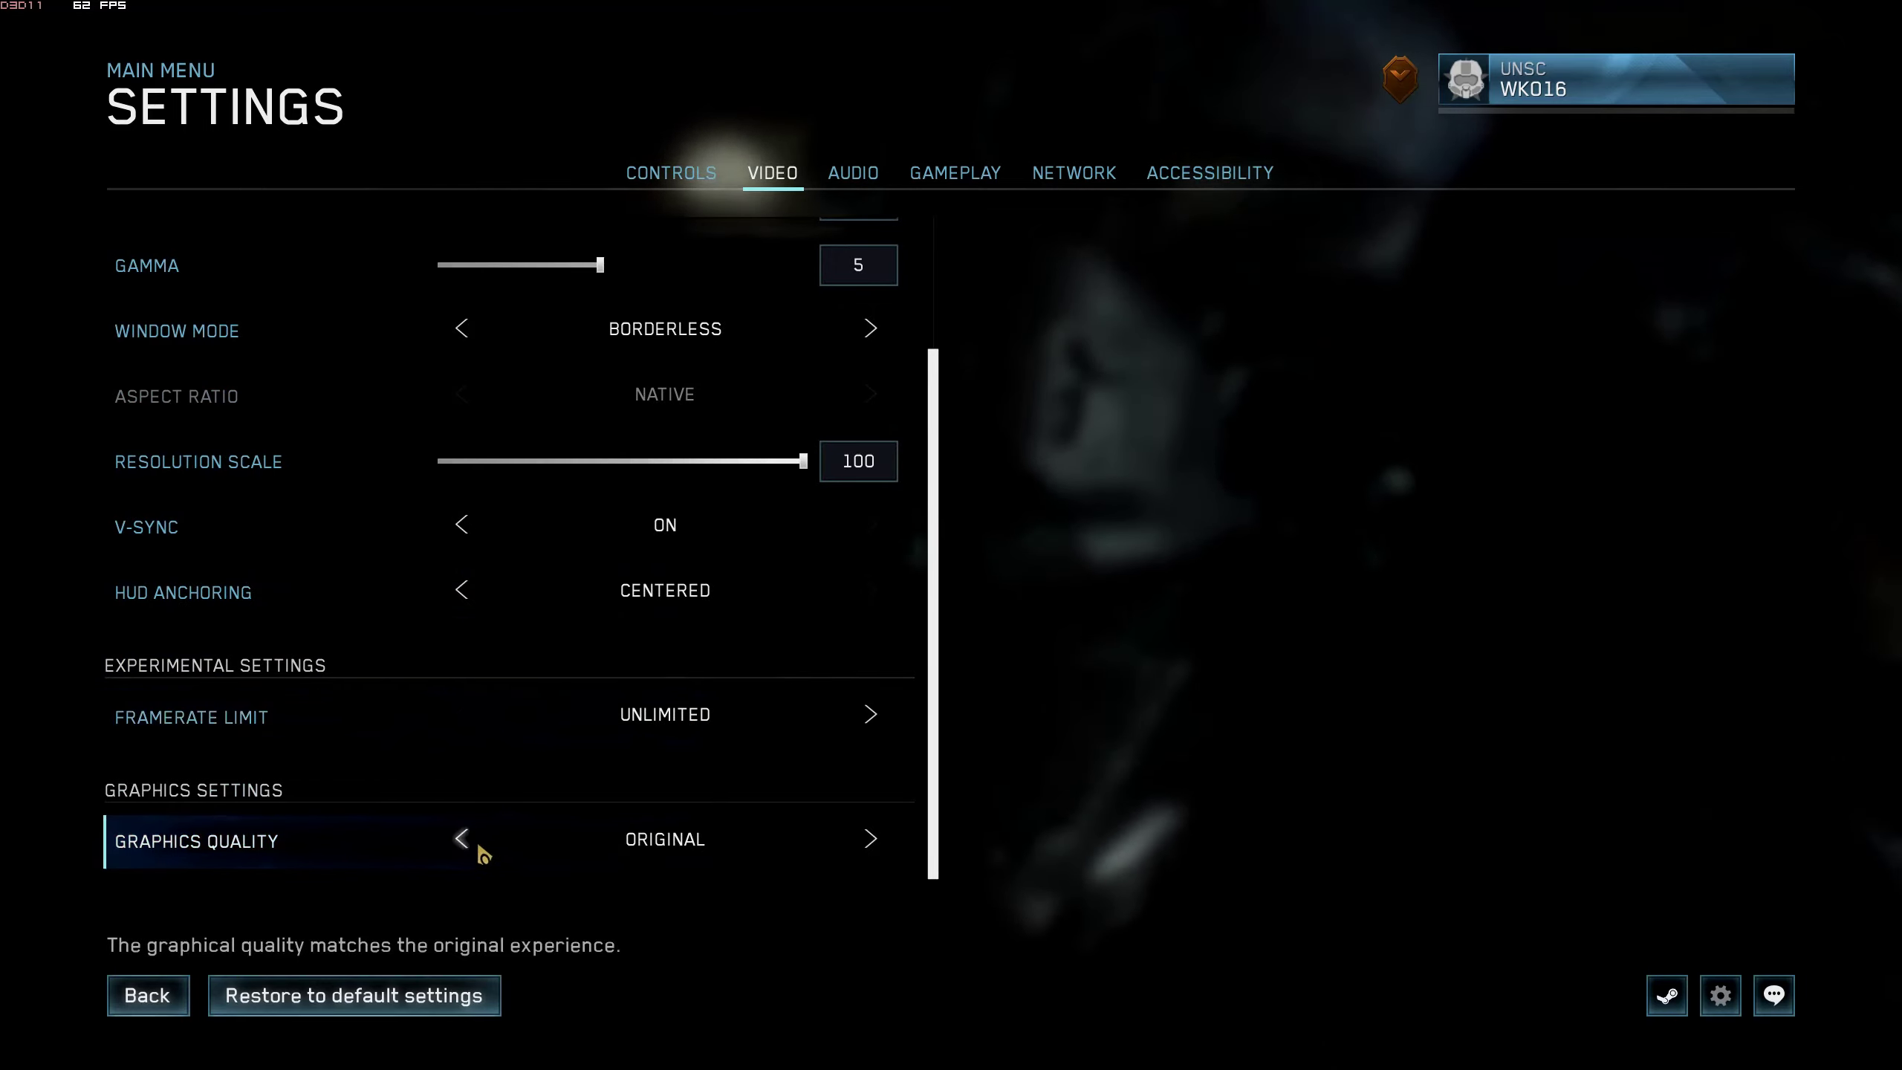
pyautogui.click(871, 840)
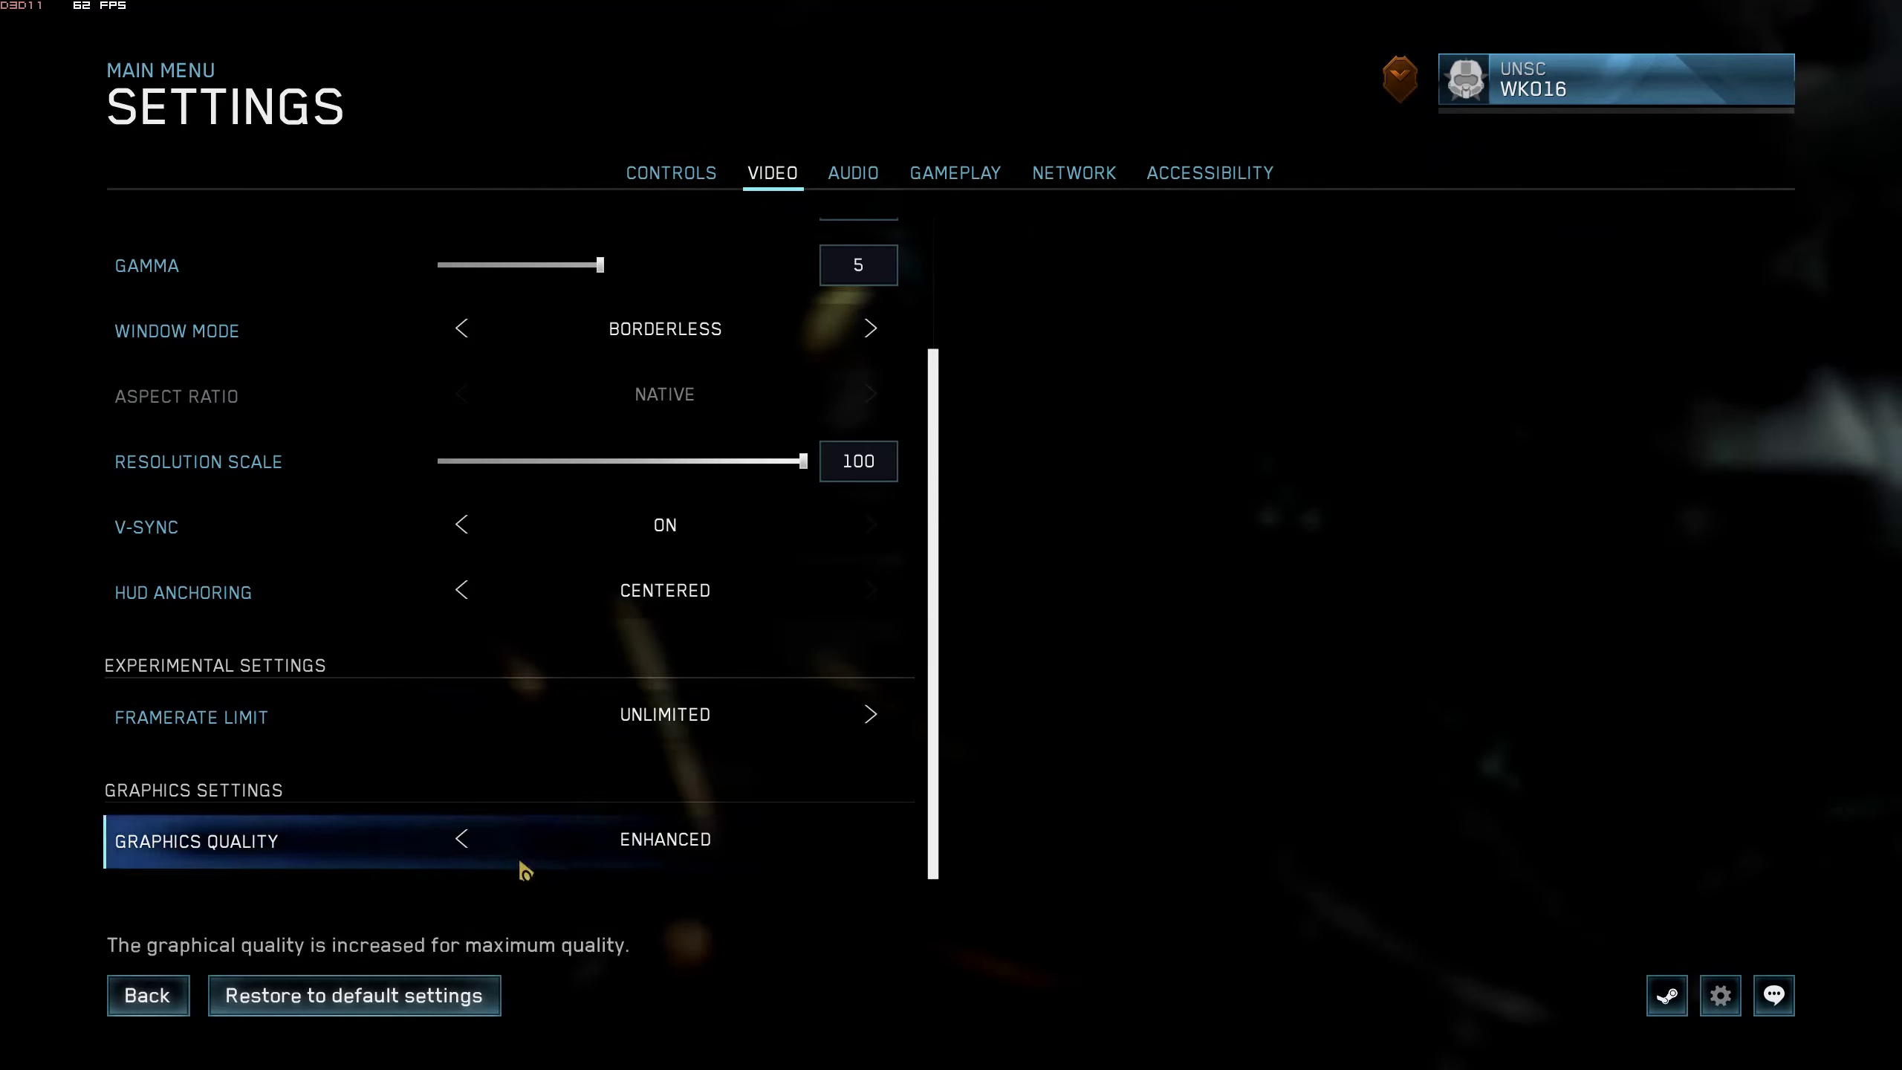
# - Review audio, gameplay and accessibility tabs, switch network from LAN to Xbox Live, return to Controls
pyautogui.click(852, 176)
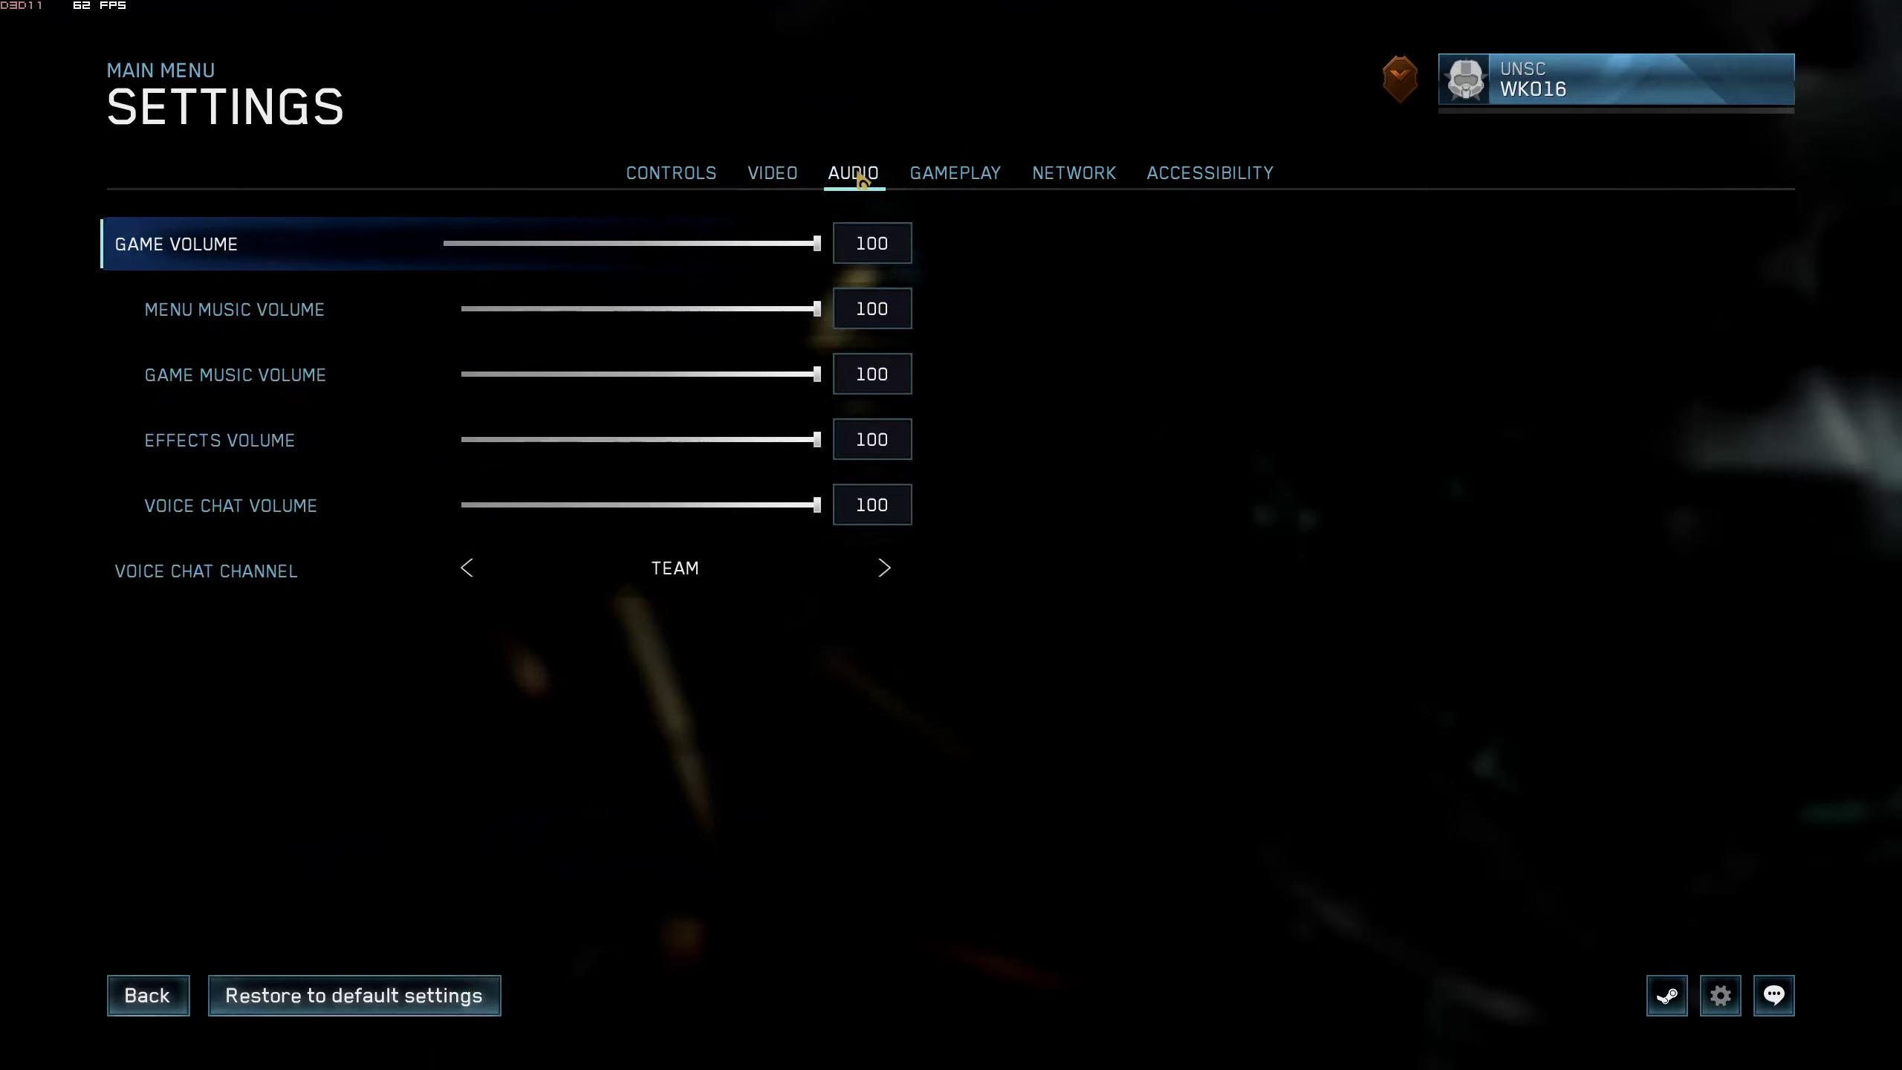
pyautogui.click(955, 174)
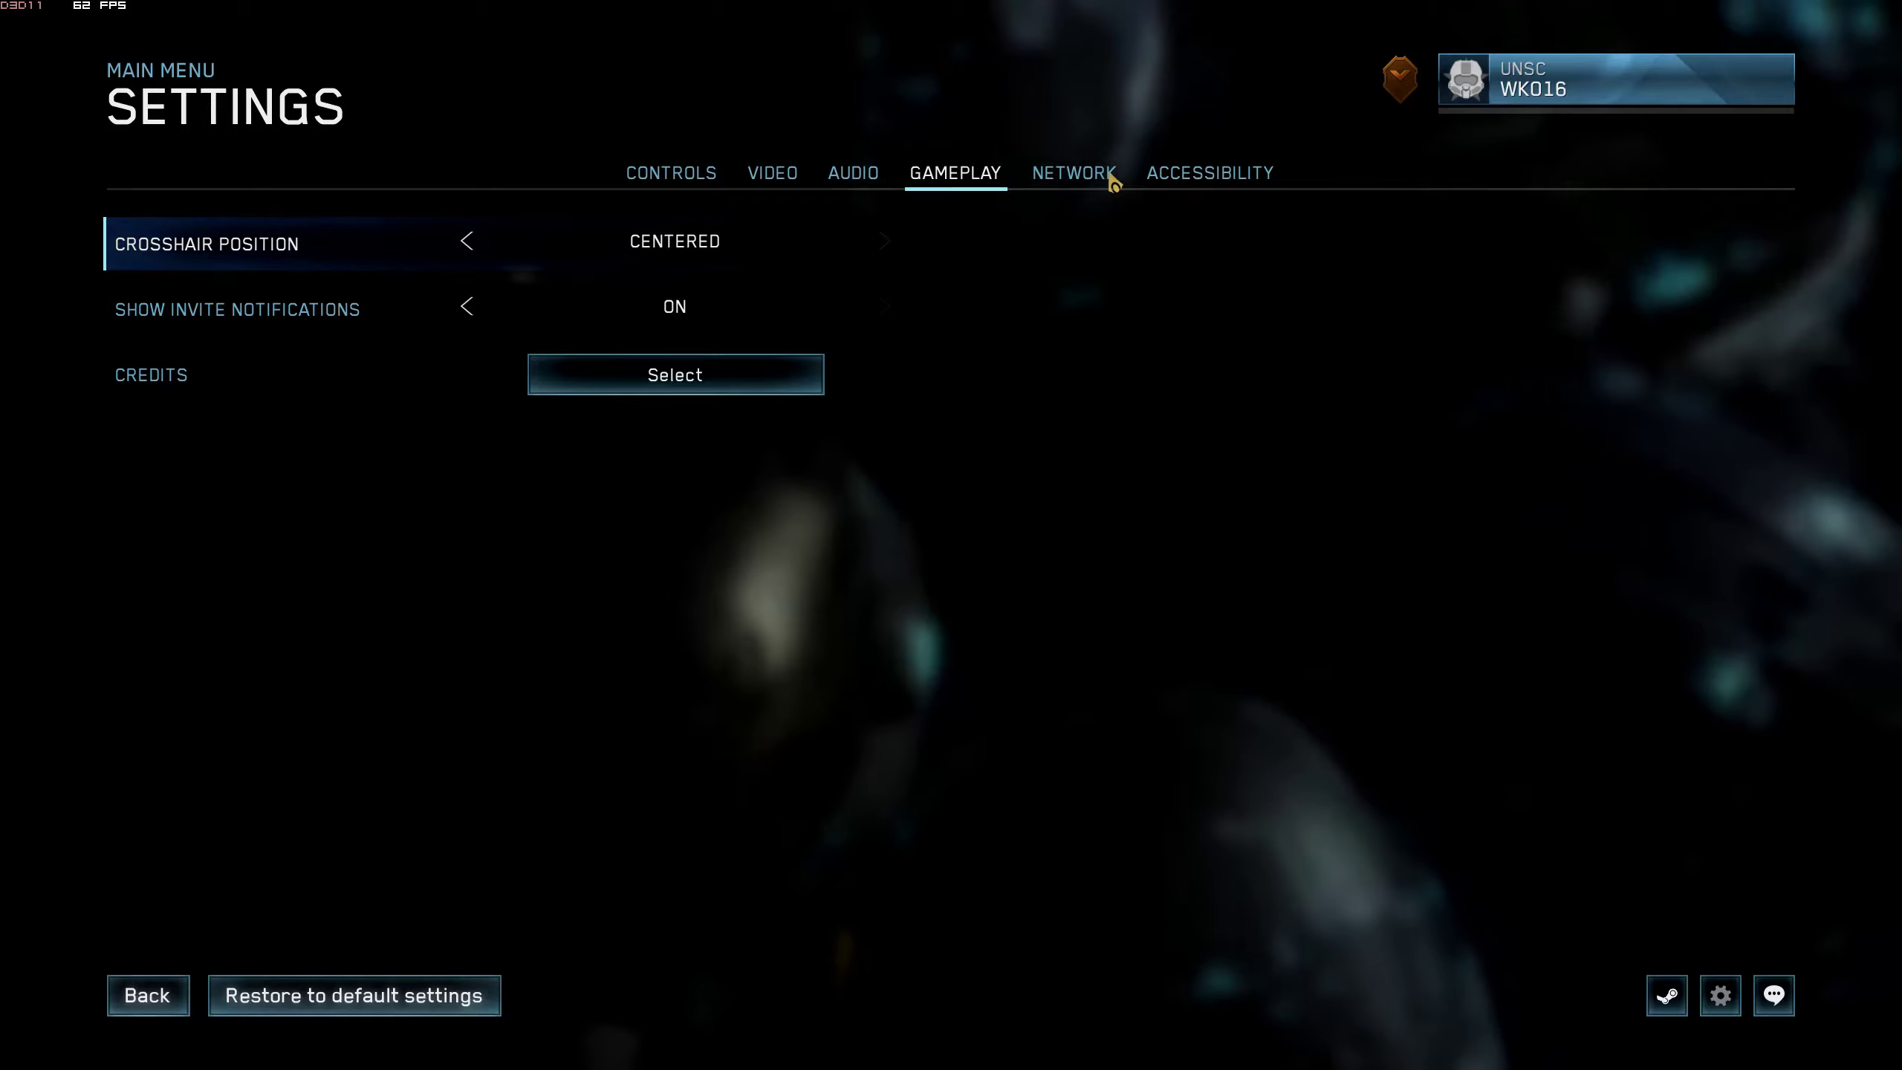
pyautogui.click(1108, 179)
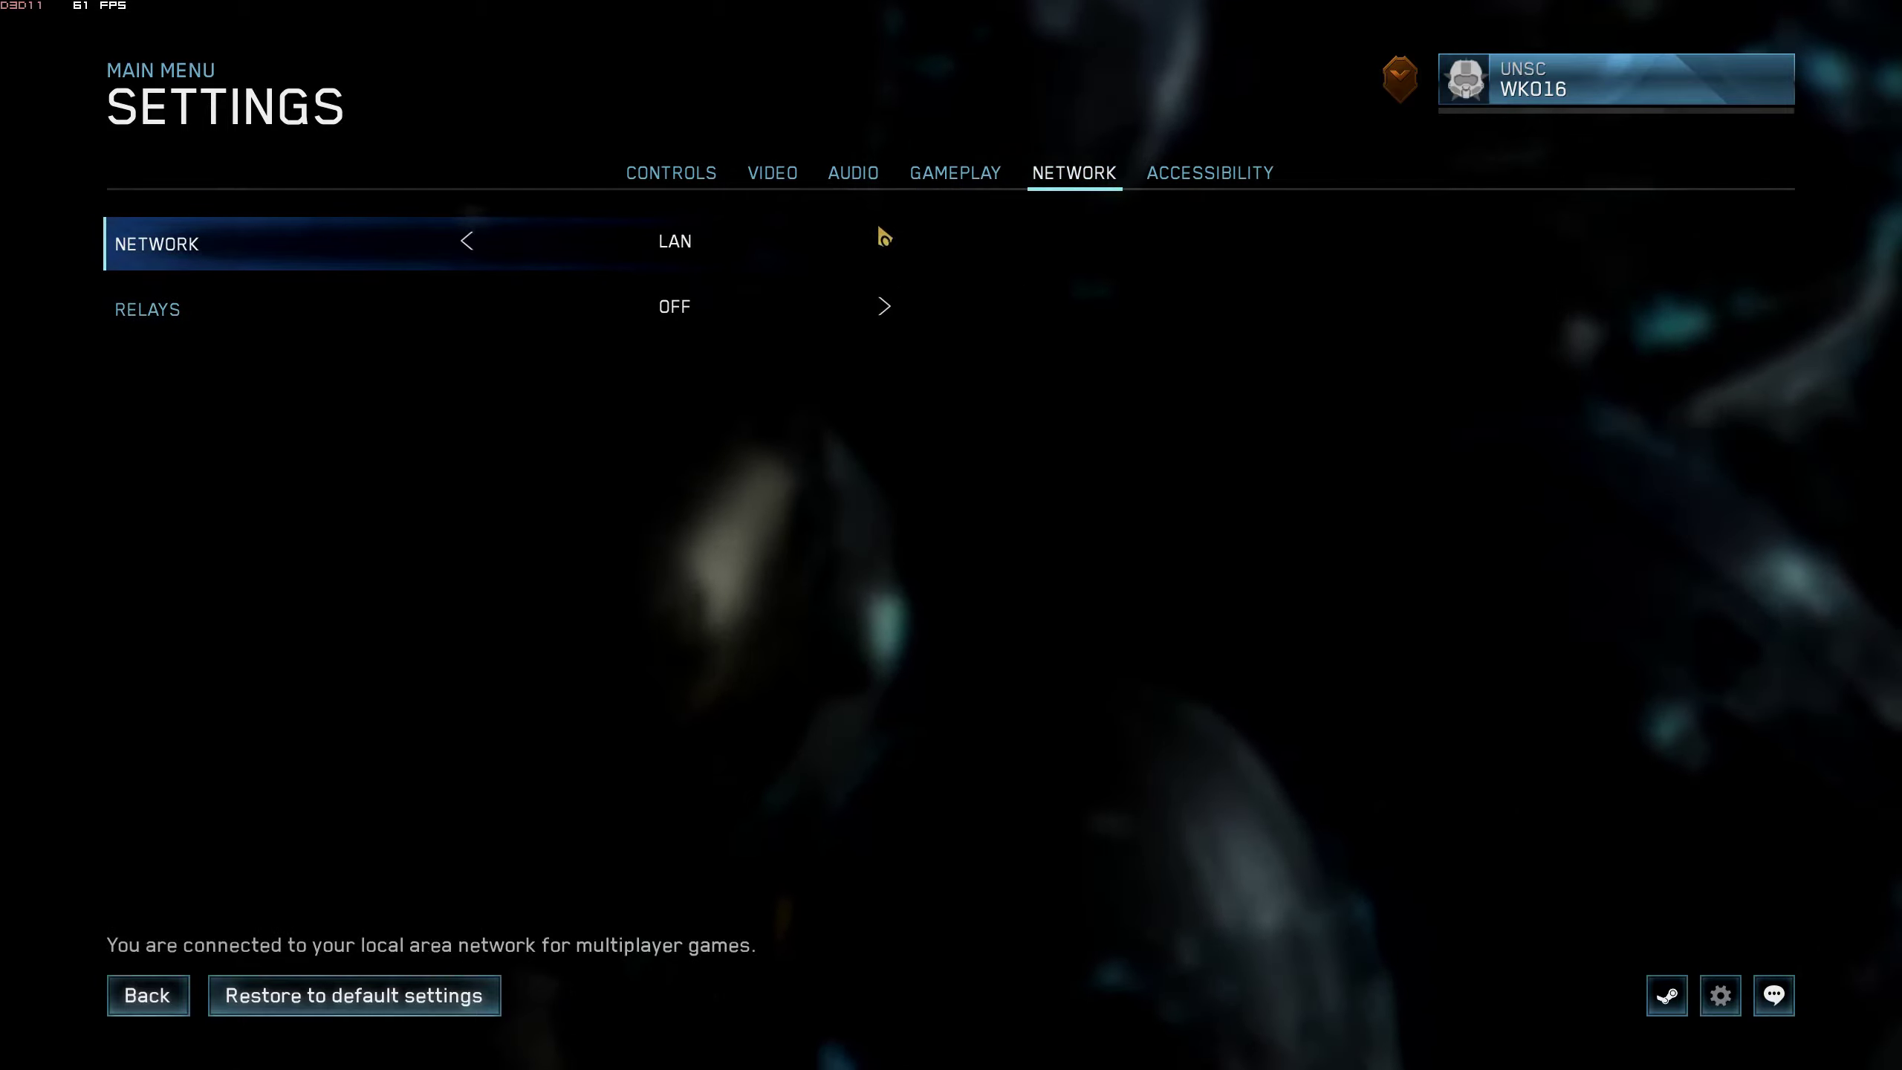
pyautogui.click(467, 241)
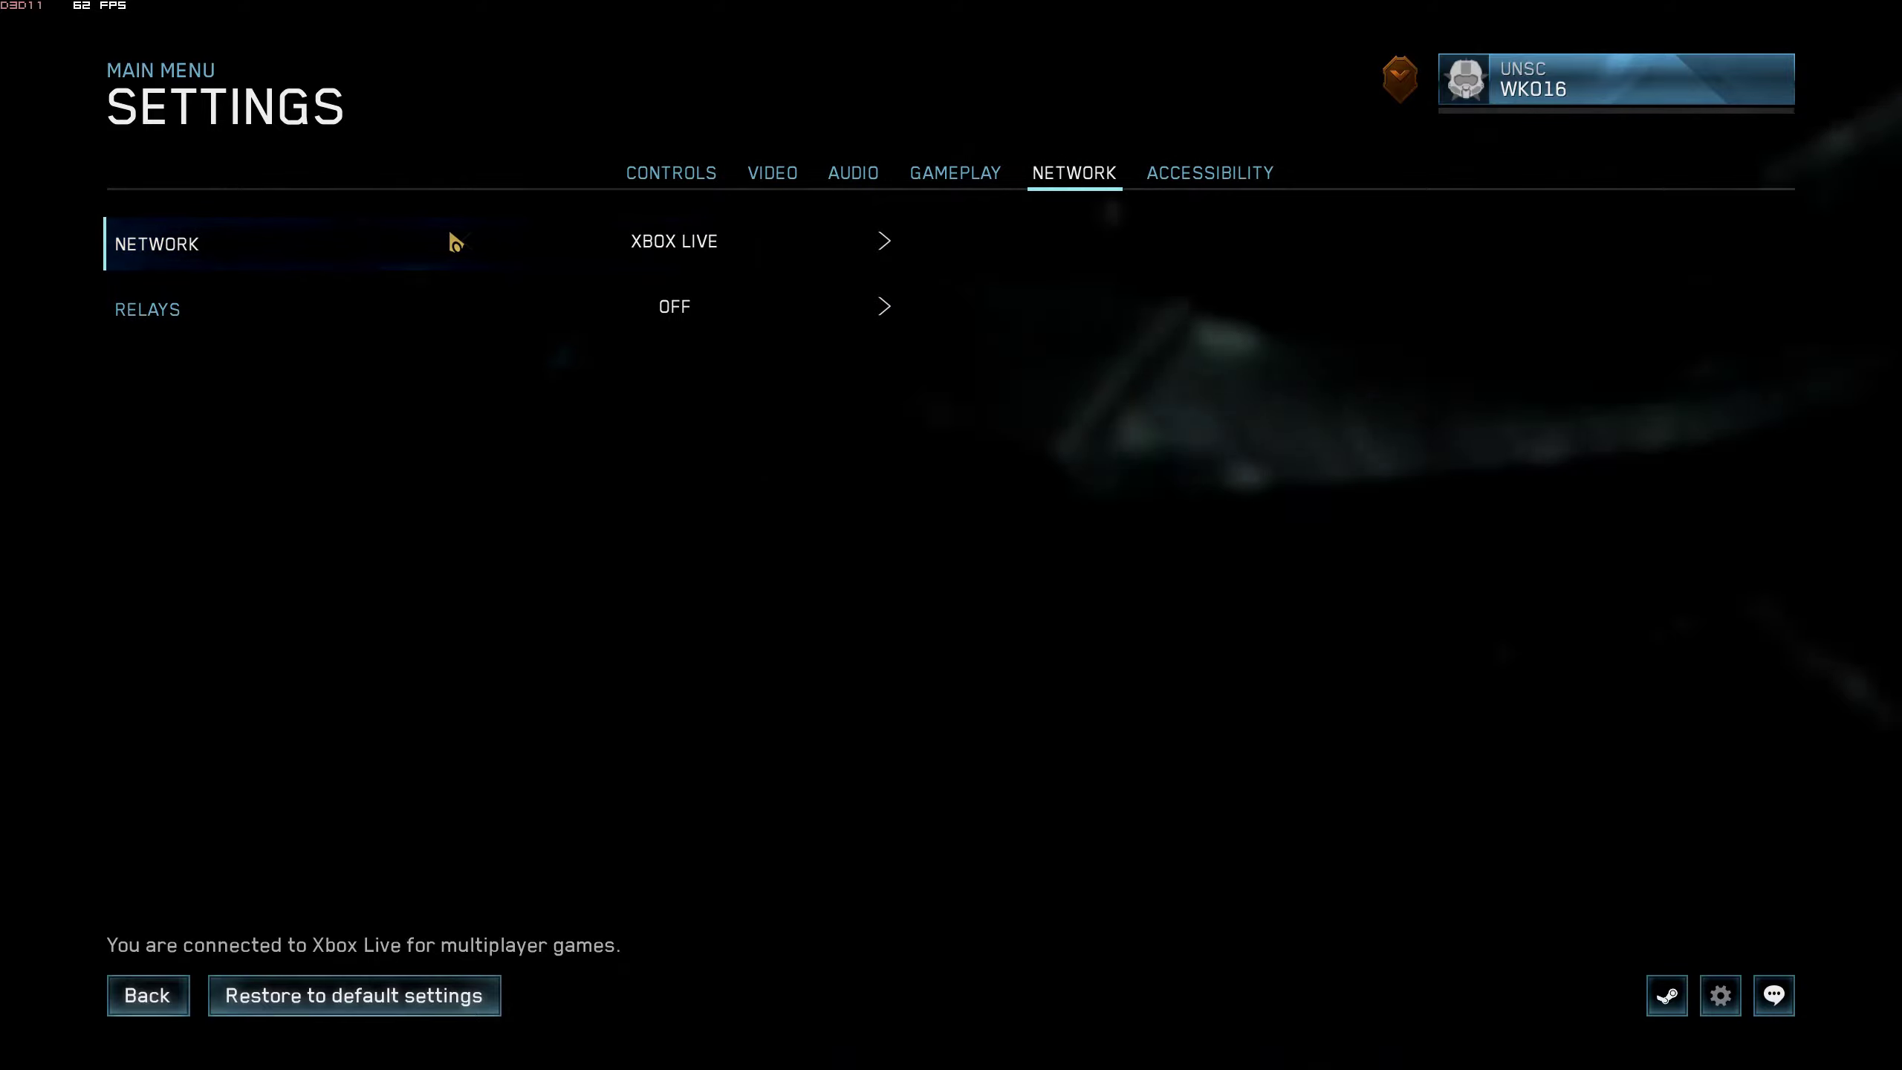
pyautogui.click(1266, 176)
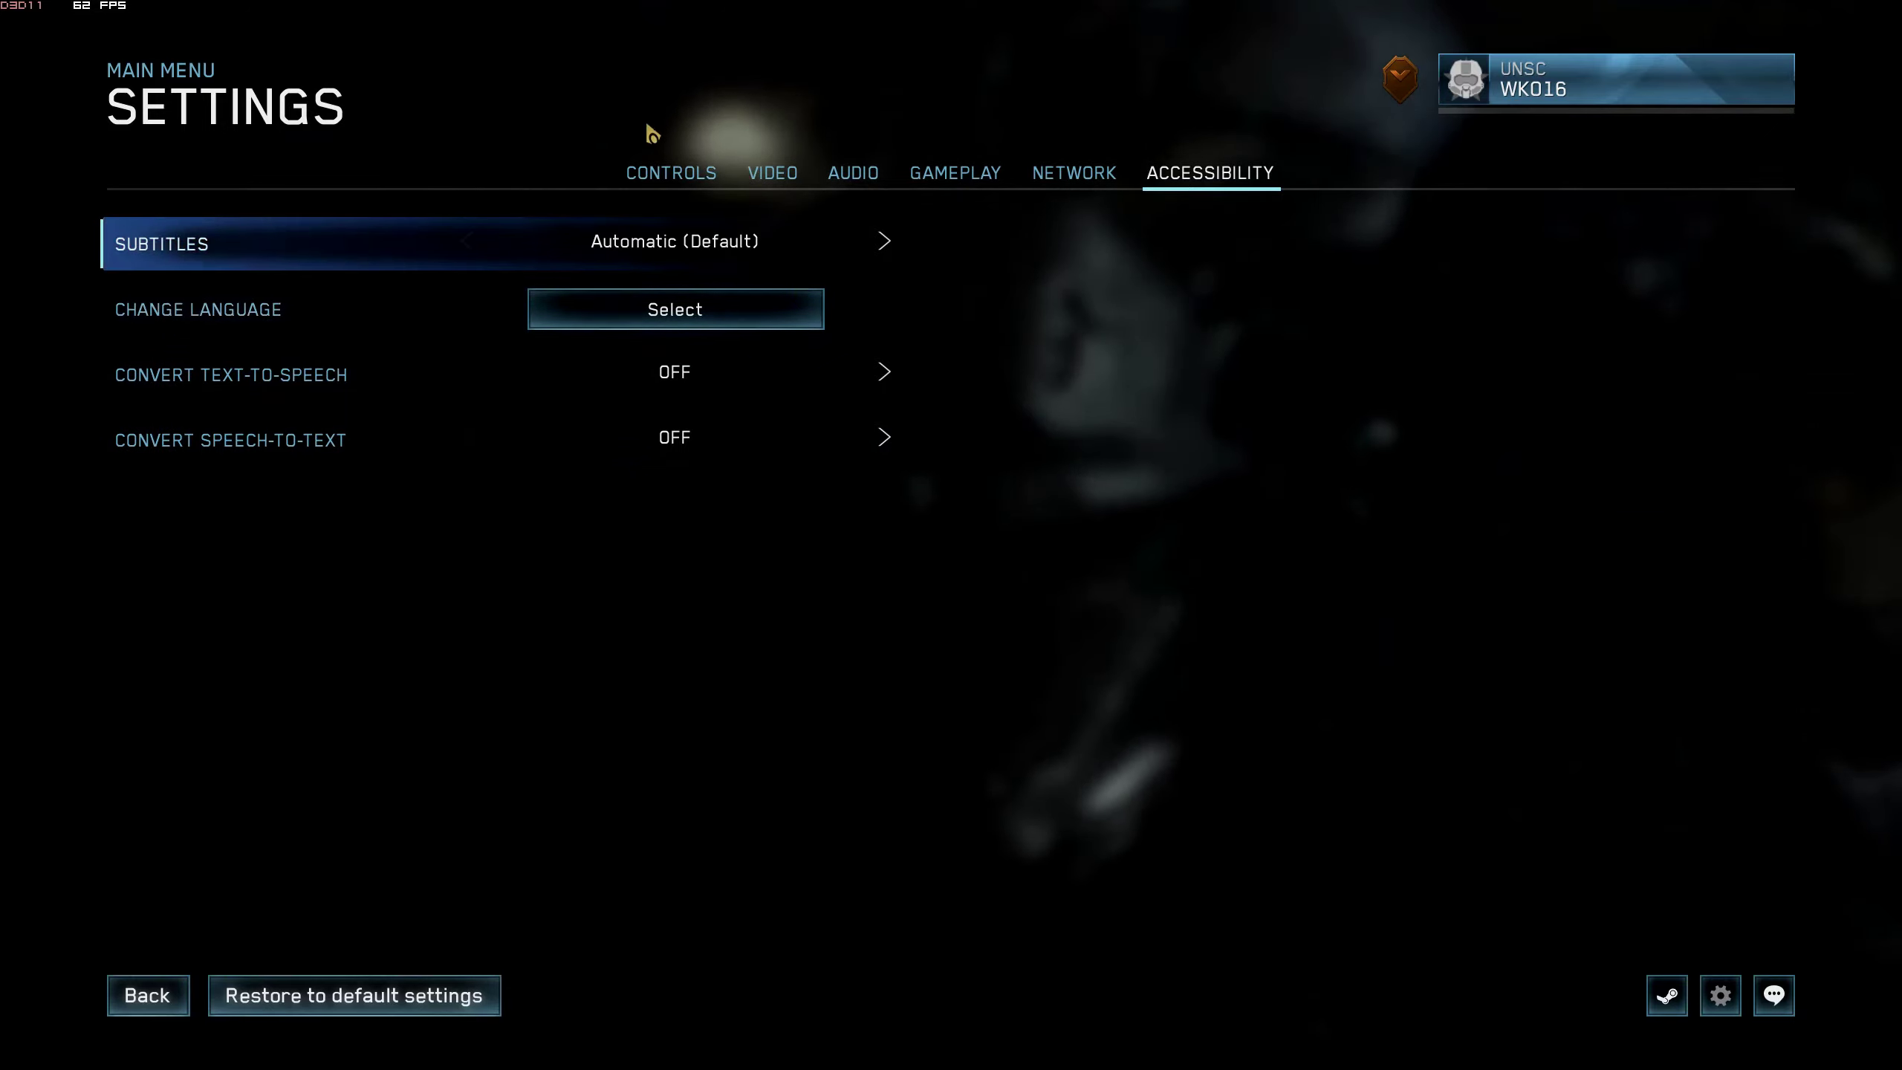
pyautogui.click(677, 176)
# - Rebind Crouch to C in the mouse and keyboard bindings, then back out to controls
pyautogui.click(699, 275)
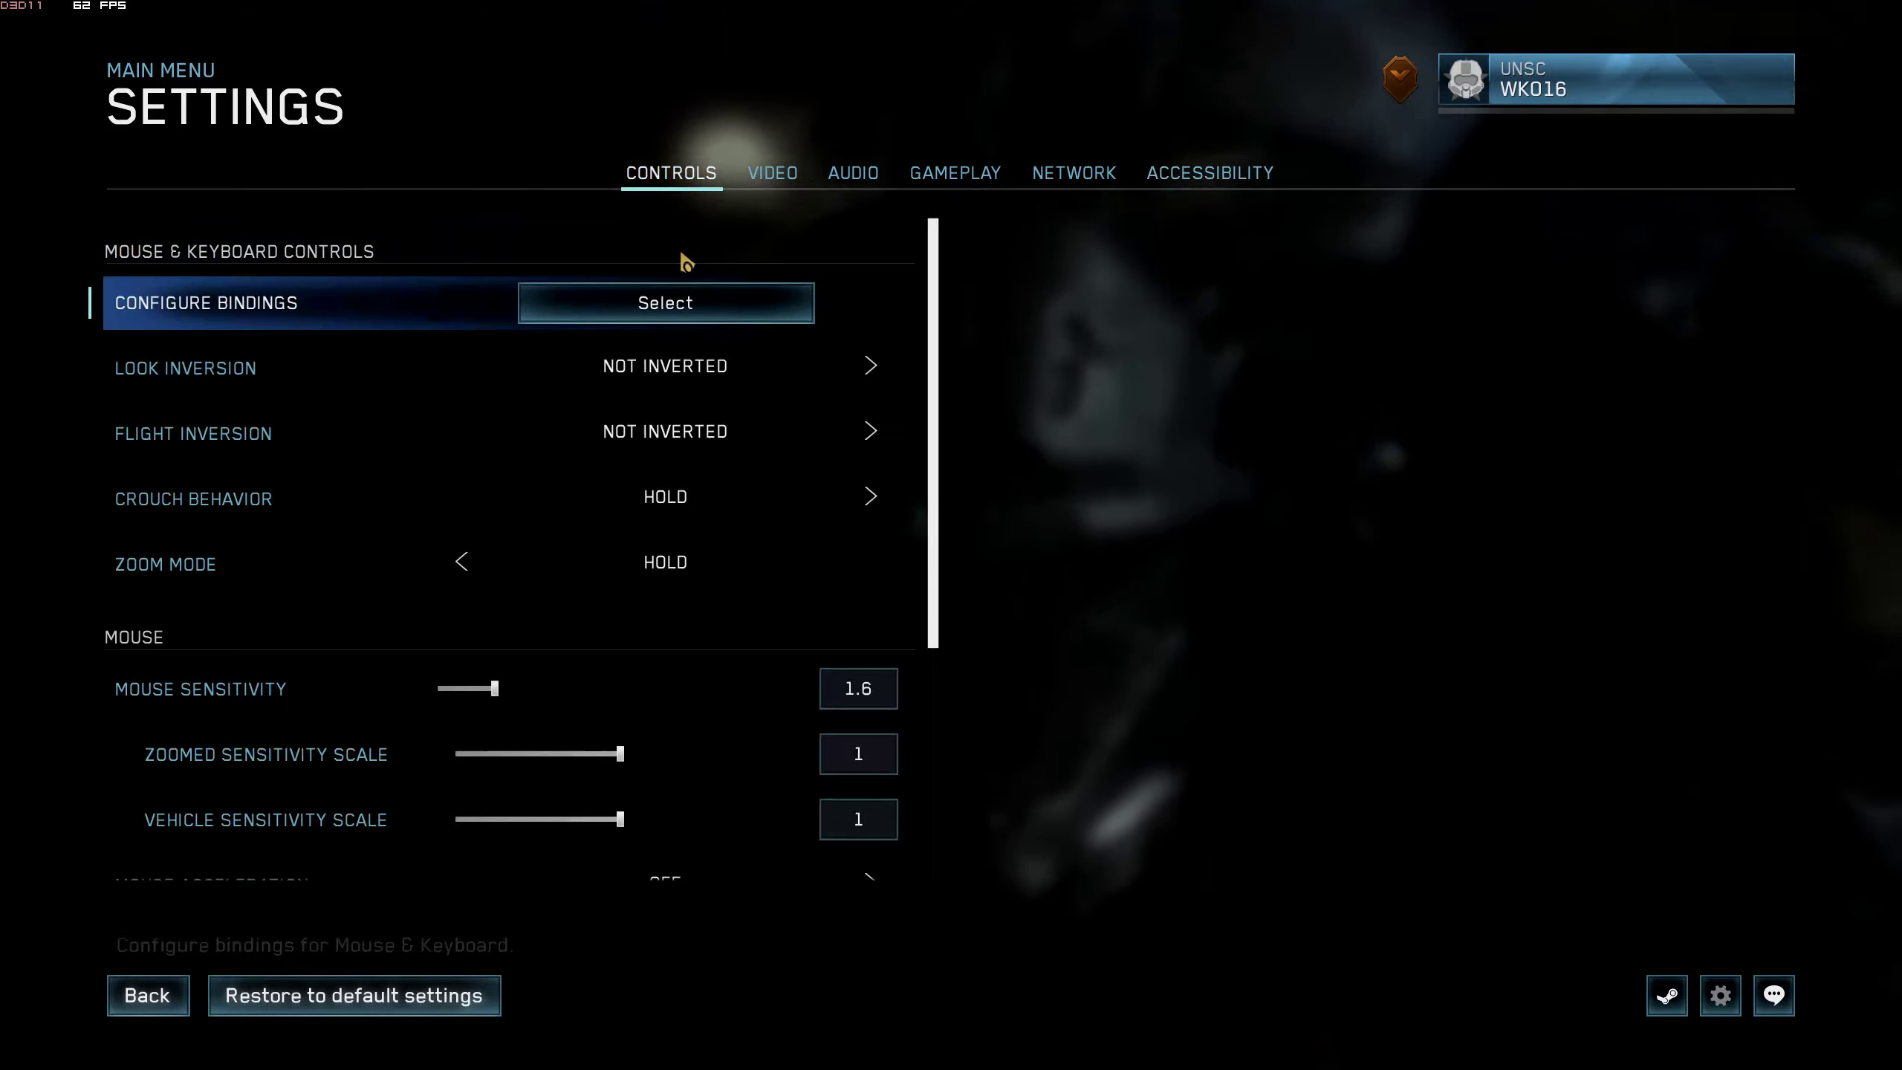
pyautogui.click(699, 301)
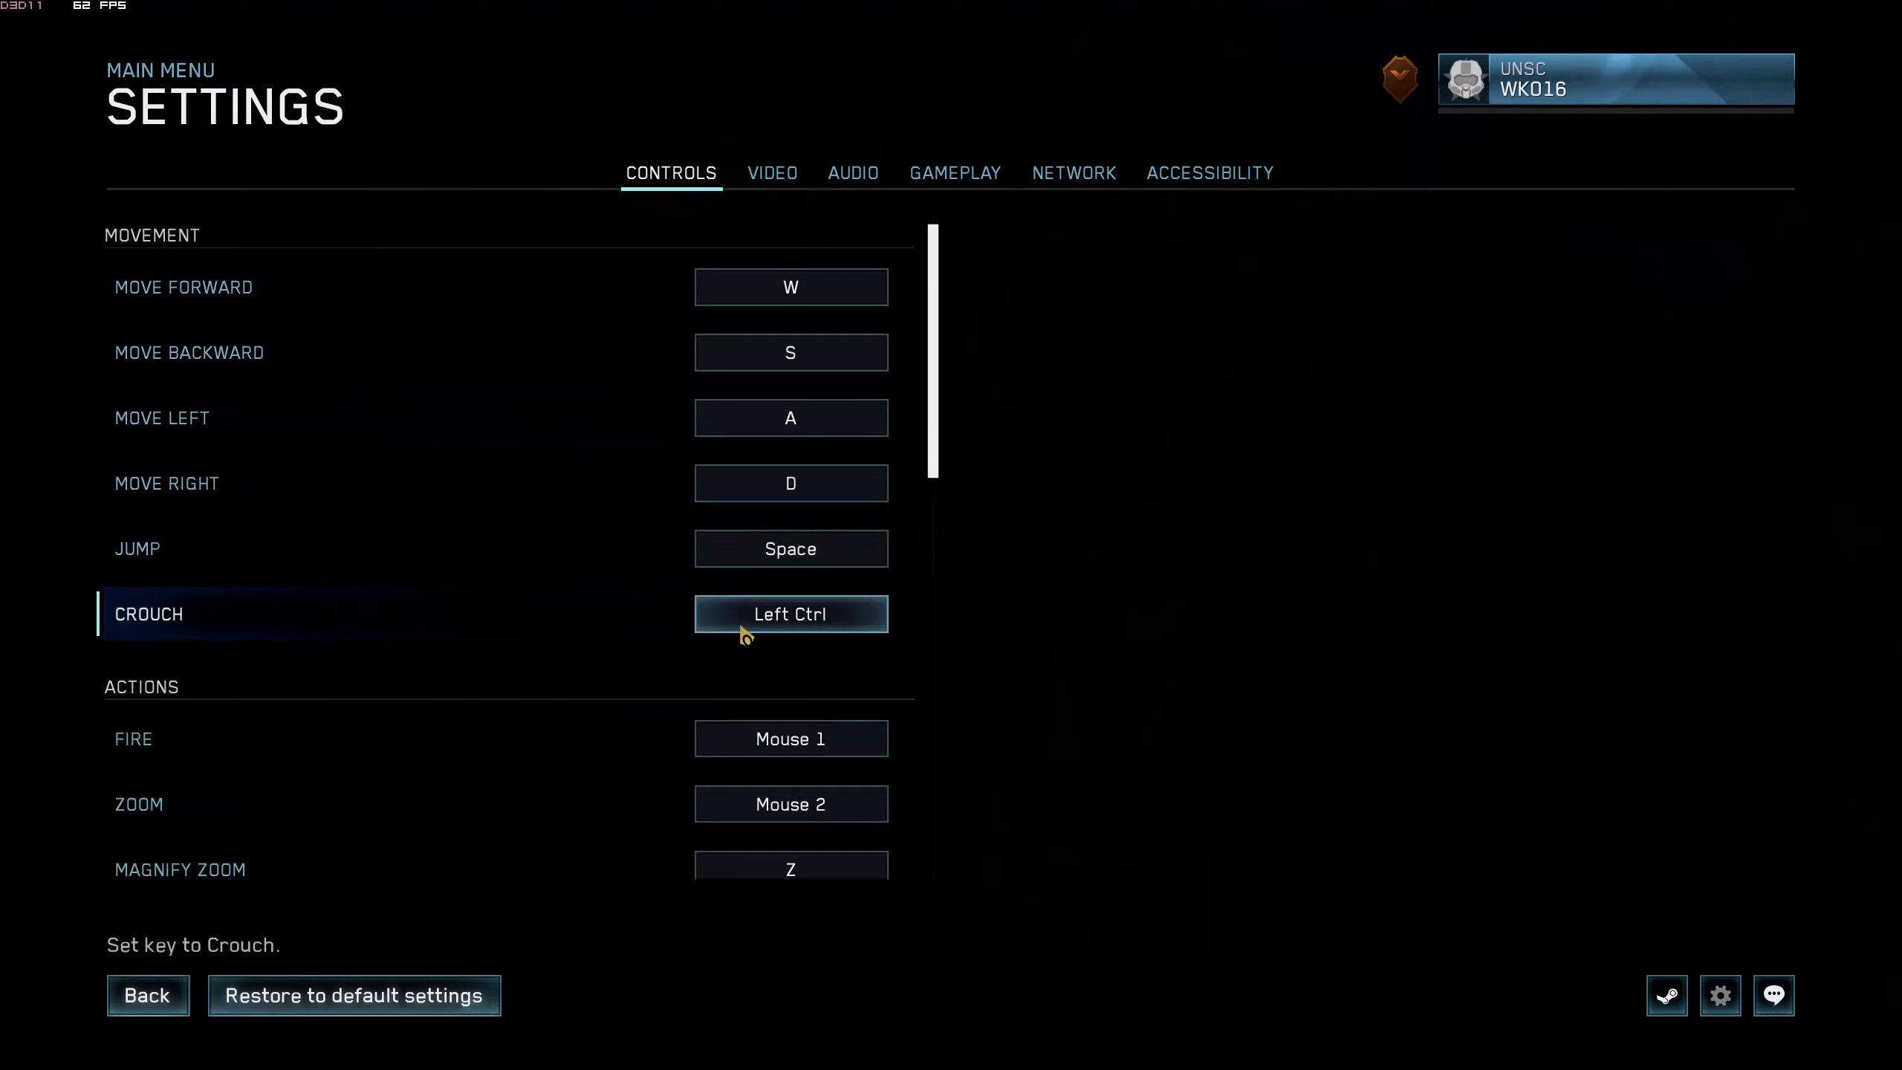
pyautogui.press('c')
pyautogui.scroll(-1, 833, 714)
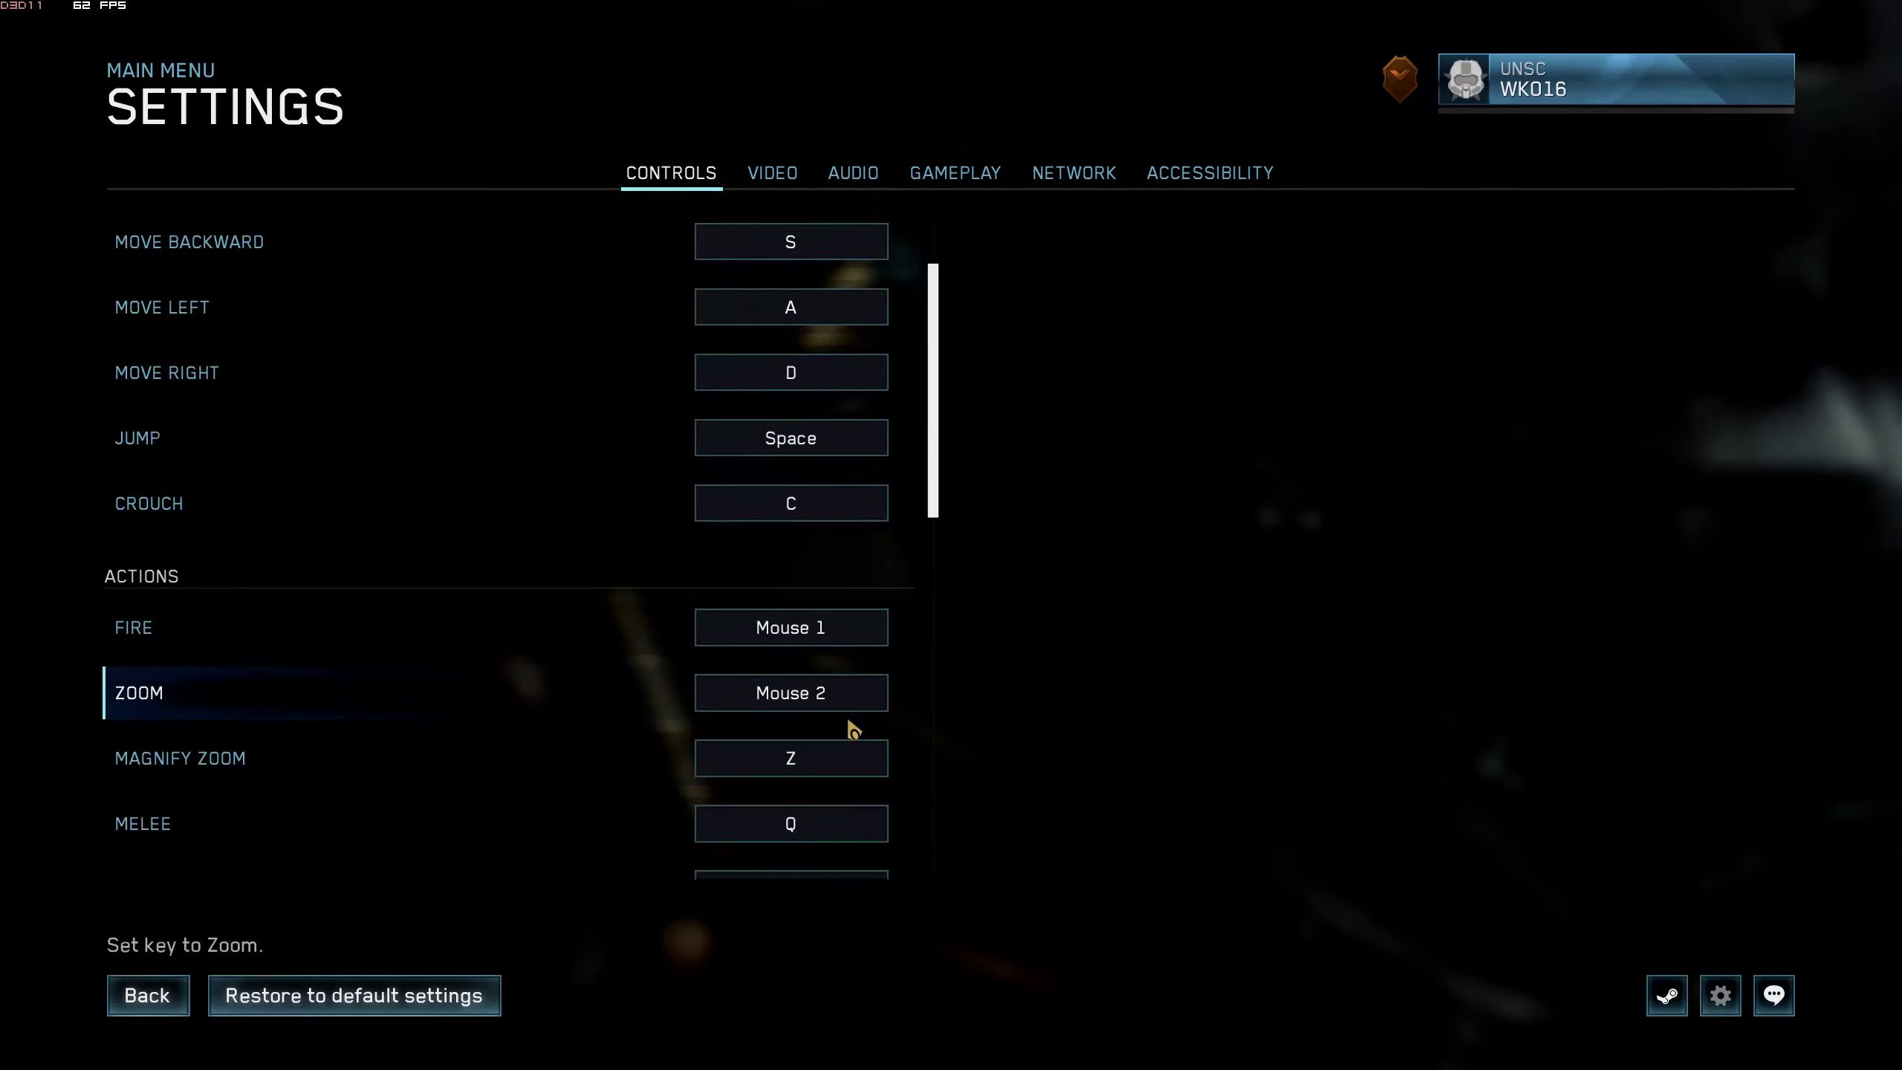
pyautogui.scroll(-1, 852, 684)
pyautogui.scroll(-1, 850, 646)
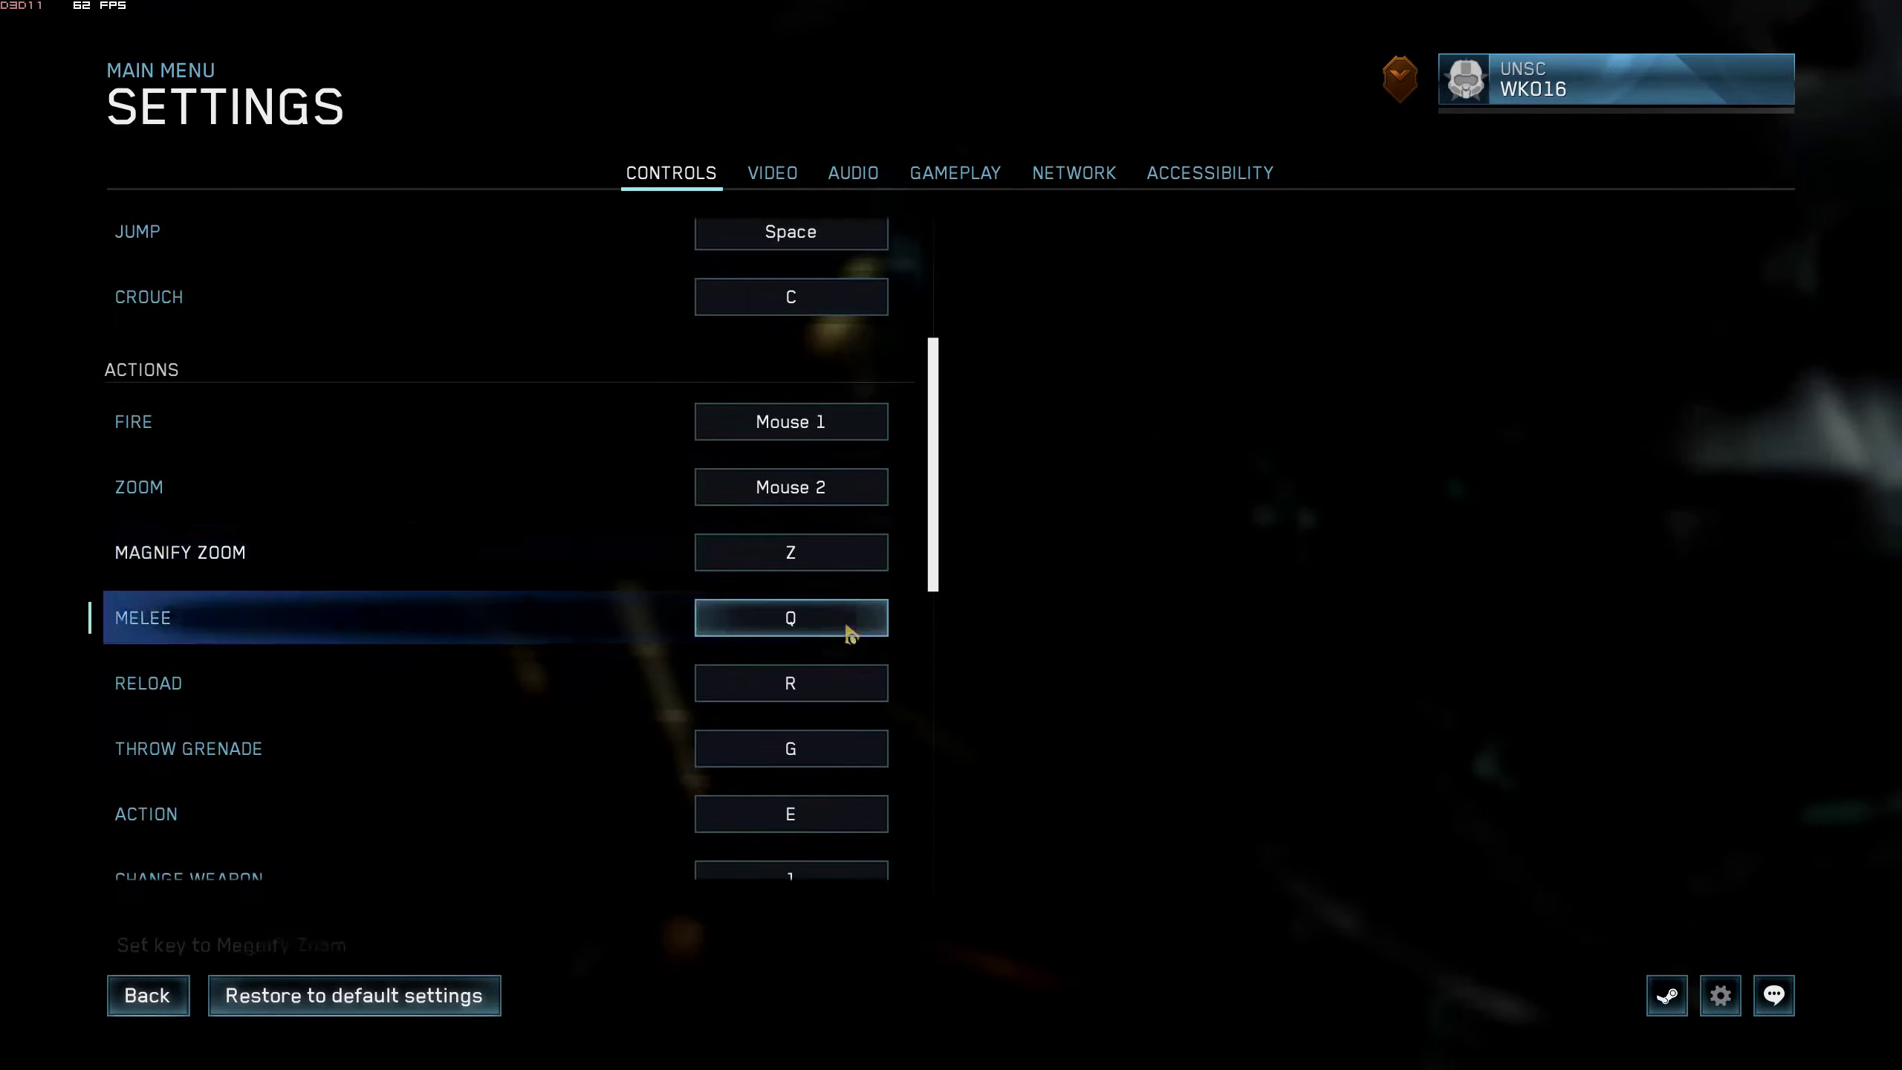
pyautogui.scroll(-1, 835, 495)
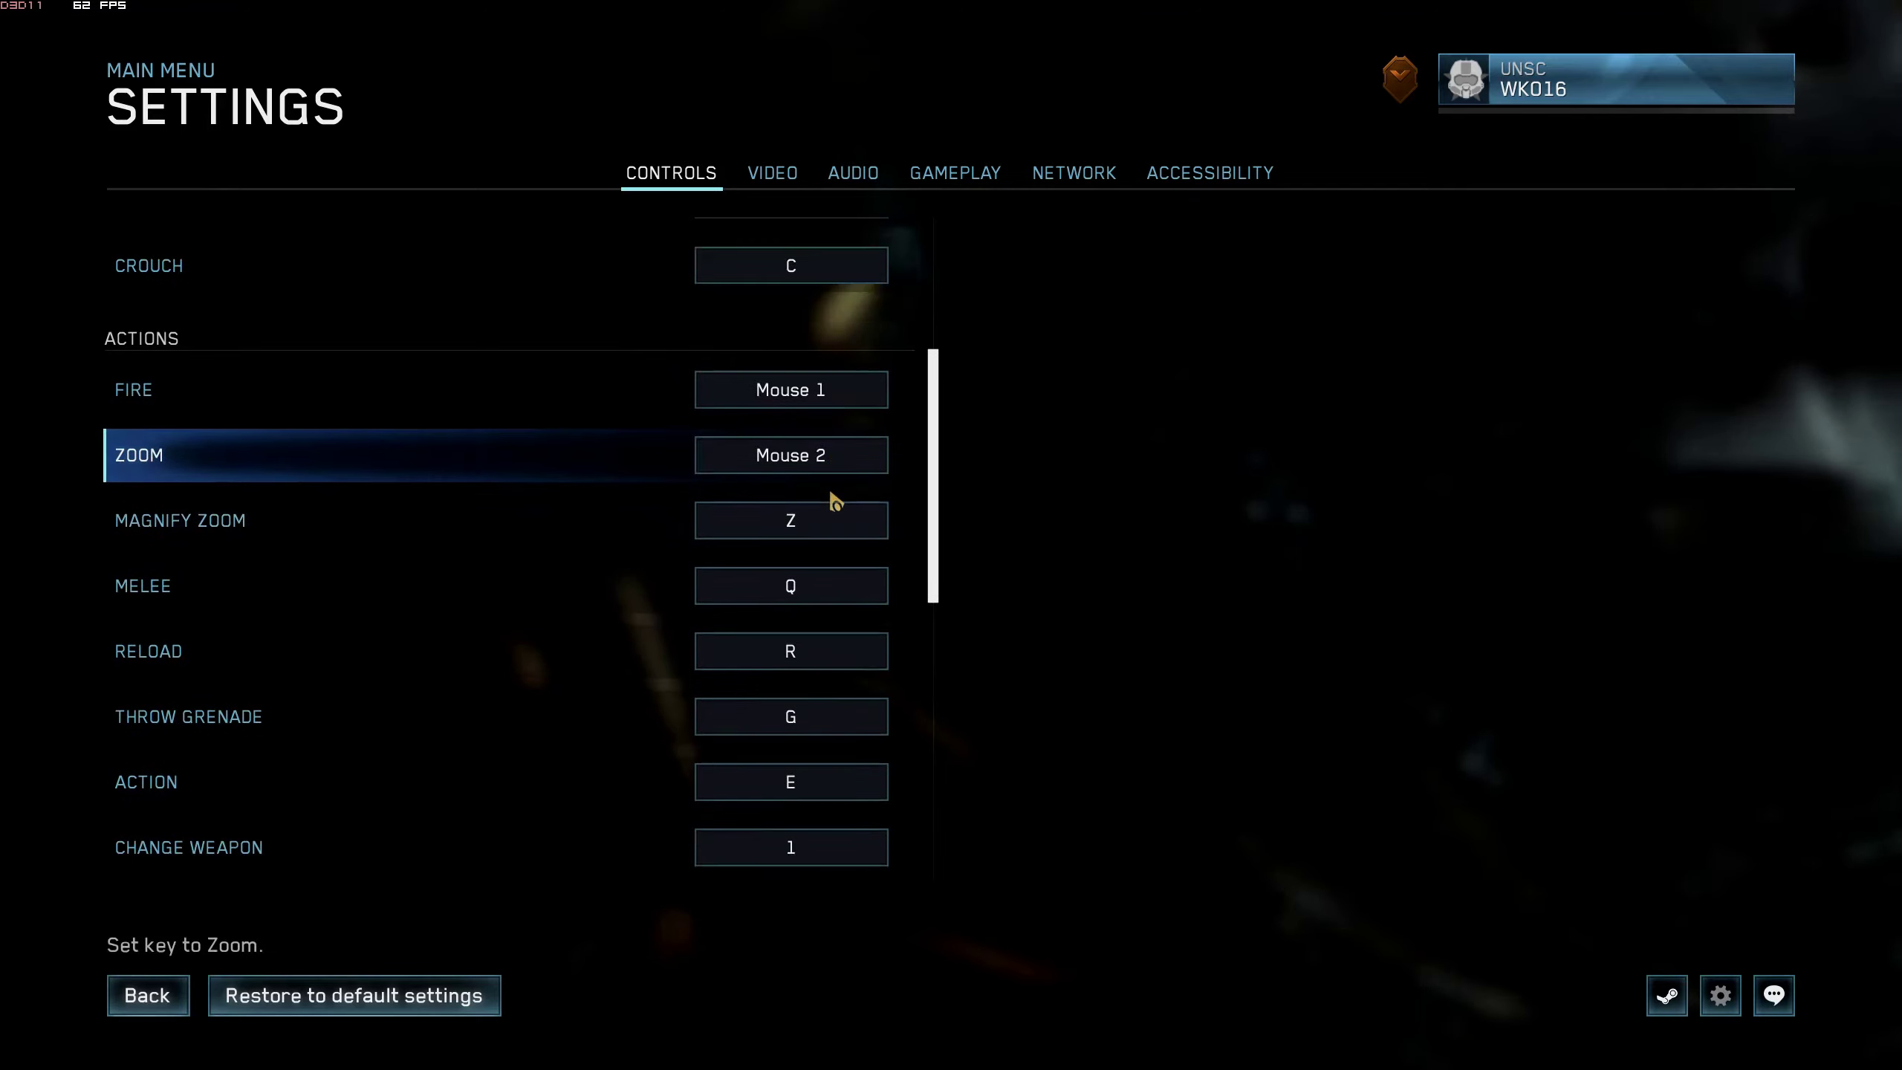
pyautogui.scroll(-1, 834, 495)
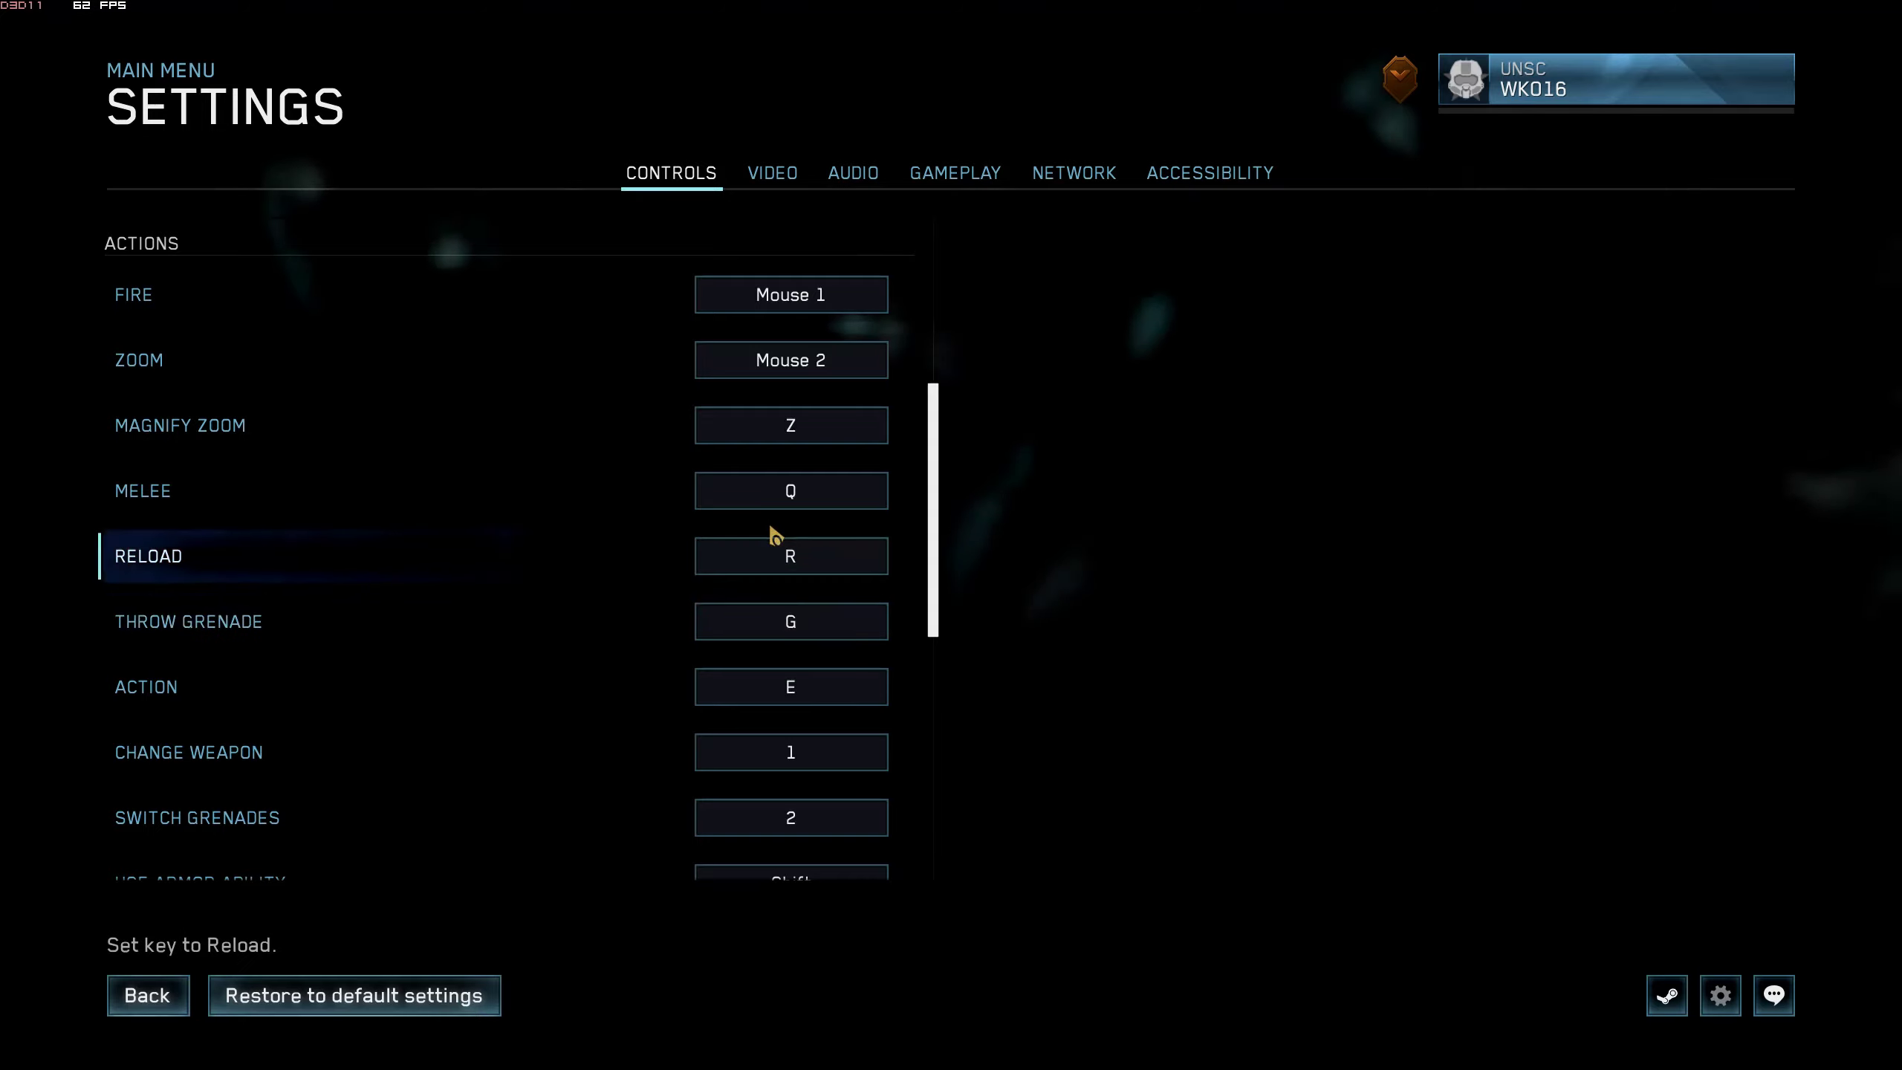
pyautogui.scroll(-1, 791, 679)
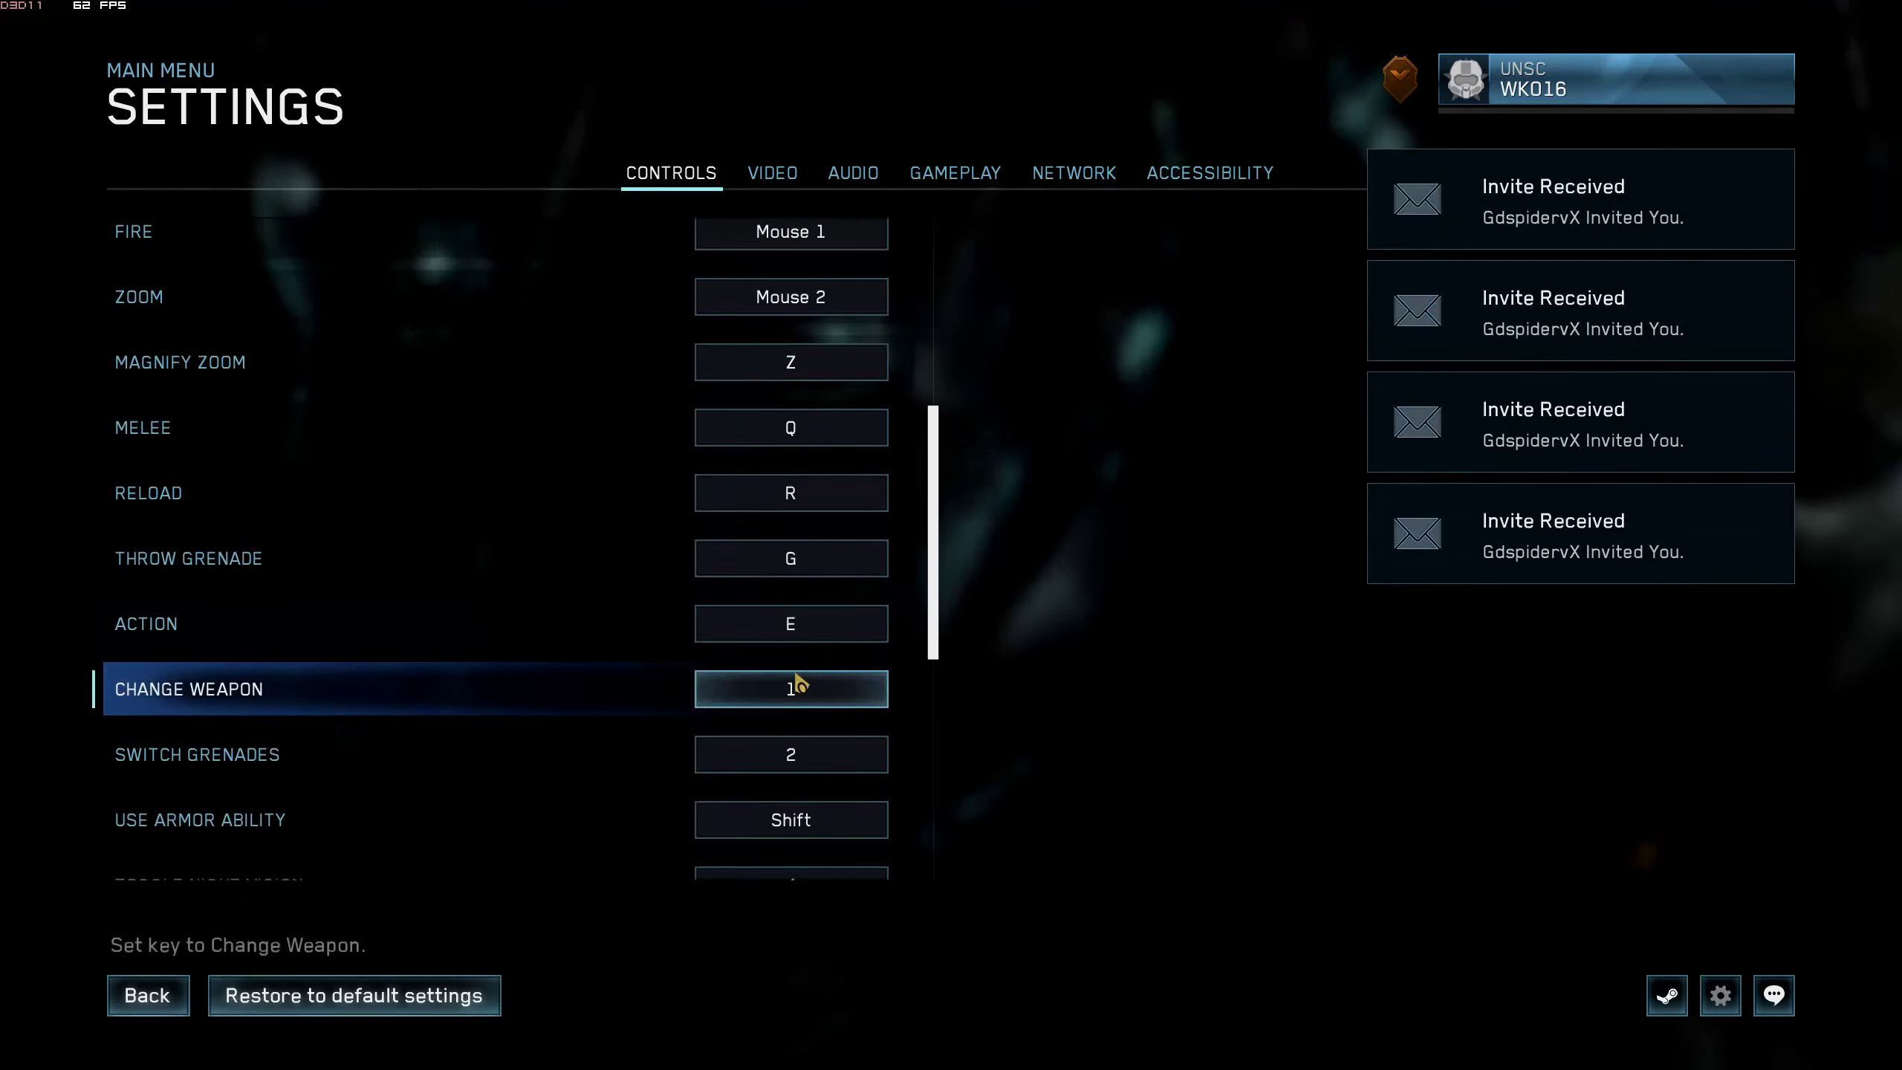
pyautogui.scroll(-1, 790, 684)
pyautogui.scroll(-1, 793, 696)
pyautogui.scroll(-1, 793, 695)
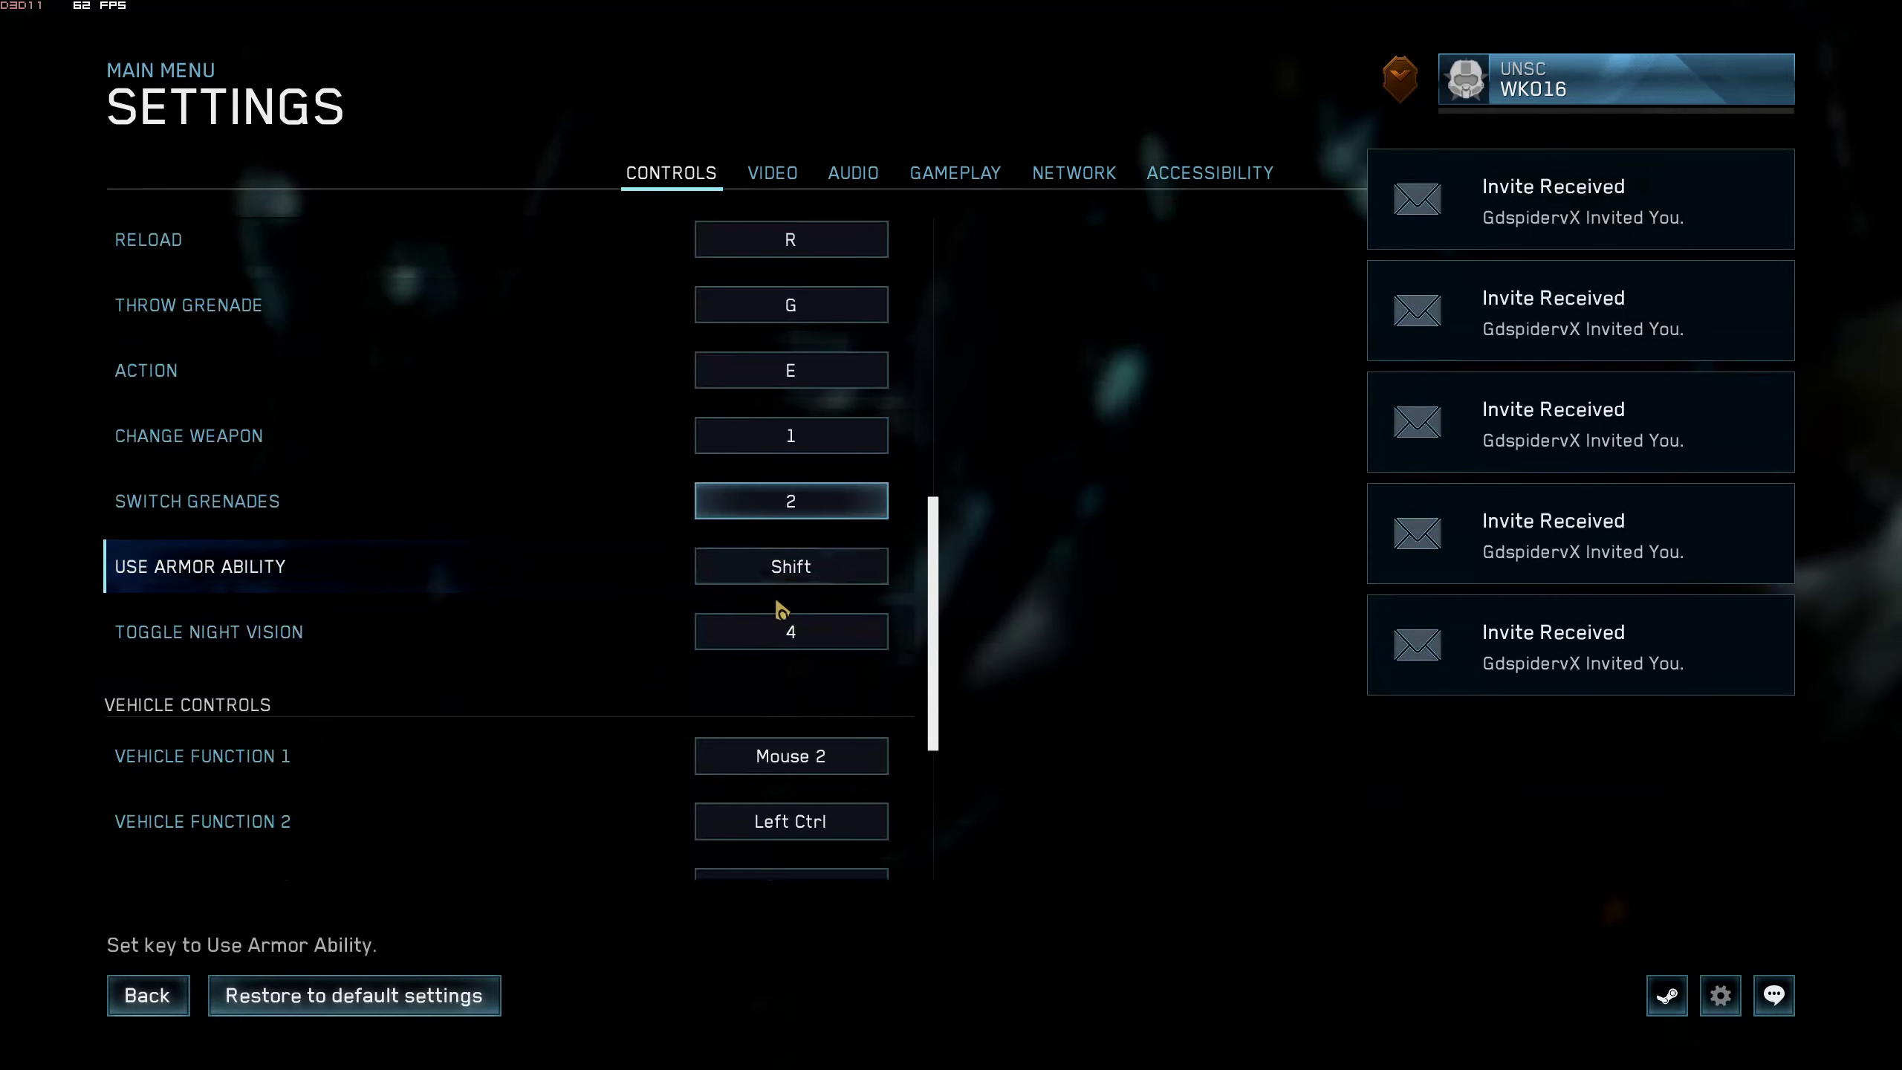
pyautogui.scroll(-1, 780, 586)
pyautogui.scroll(-1, 804, 506)
pyautogui.scroll(-2, 813, 506)
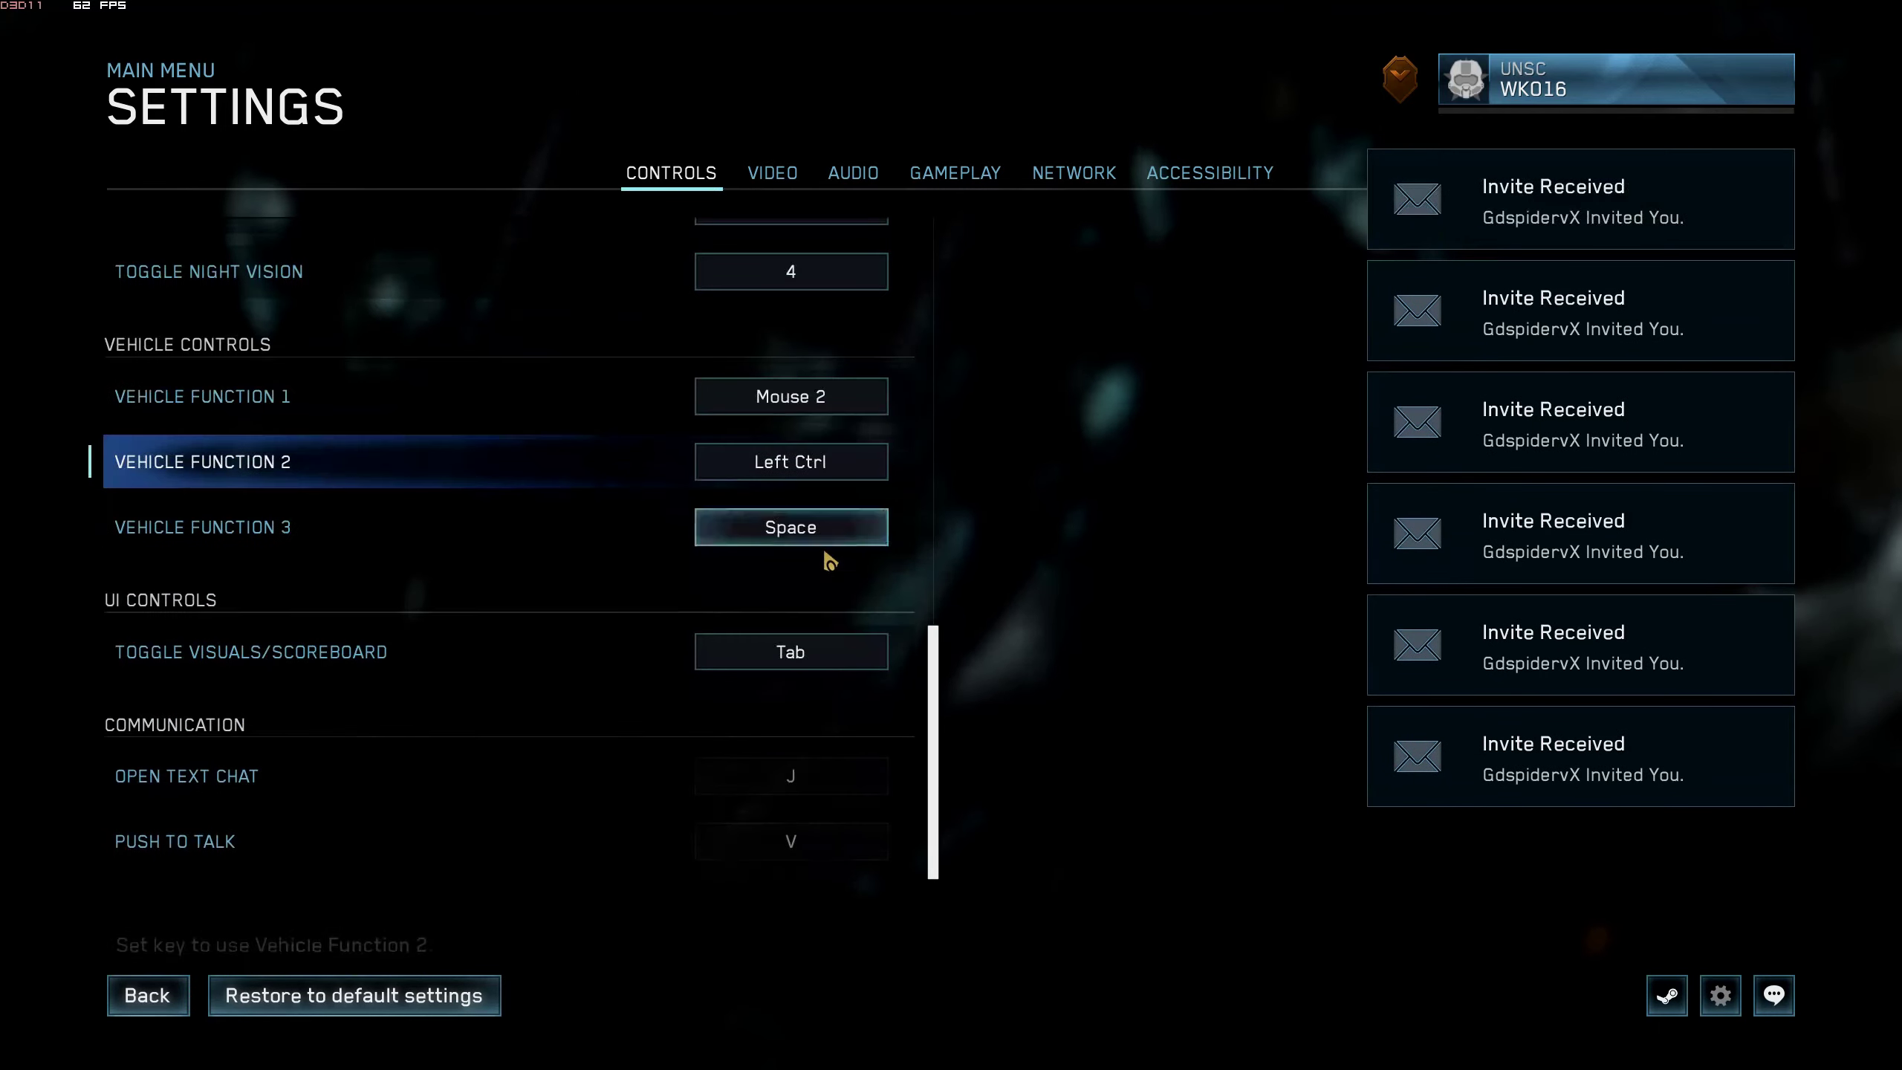
pyautogui.scroll(2, 825, 639)
pyautogui.scroll(1, 829, 655)
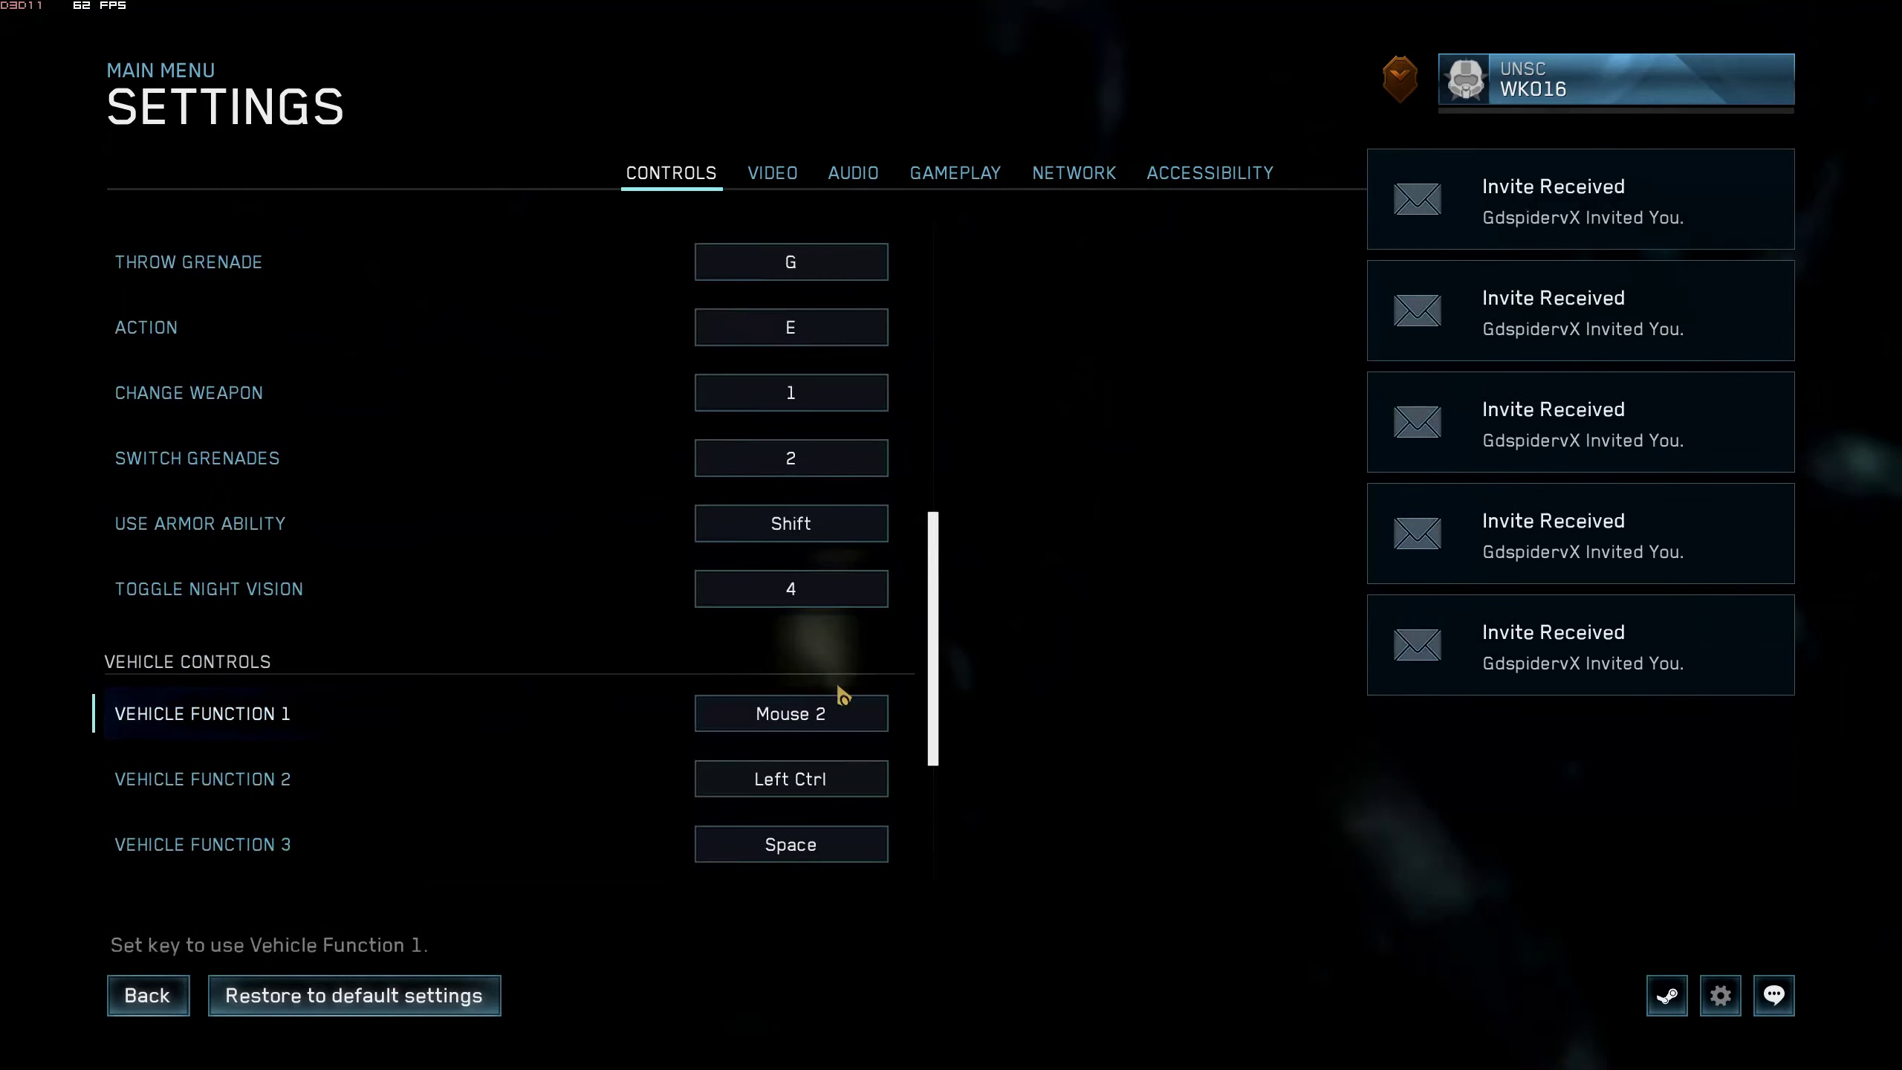
pyautogui.scroll(2, 839, 639)
pyautogui.scroll(2, 833, 298)
pyautogui.scroll(1, 774, 224)
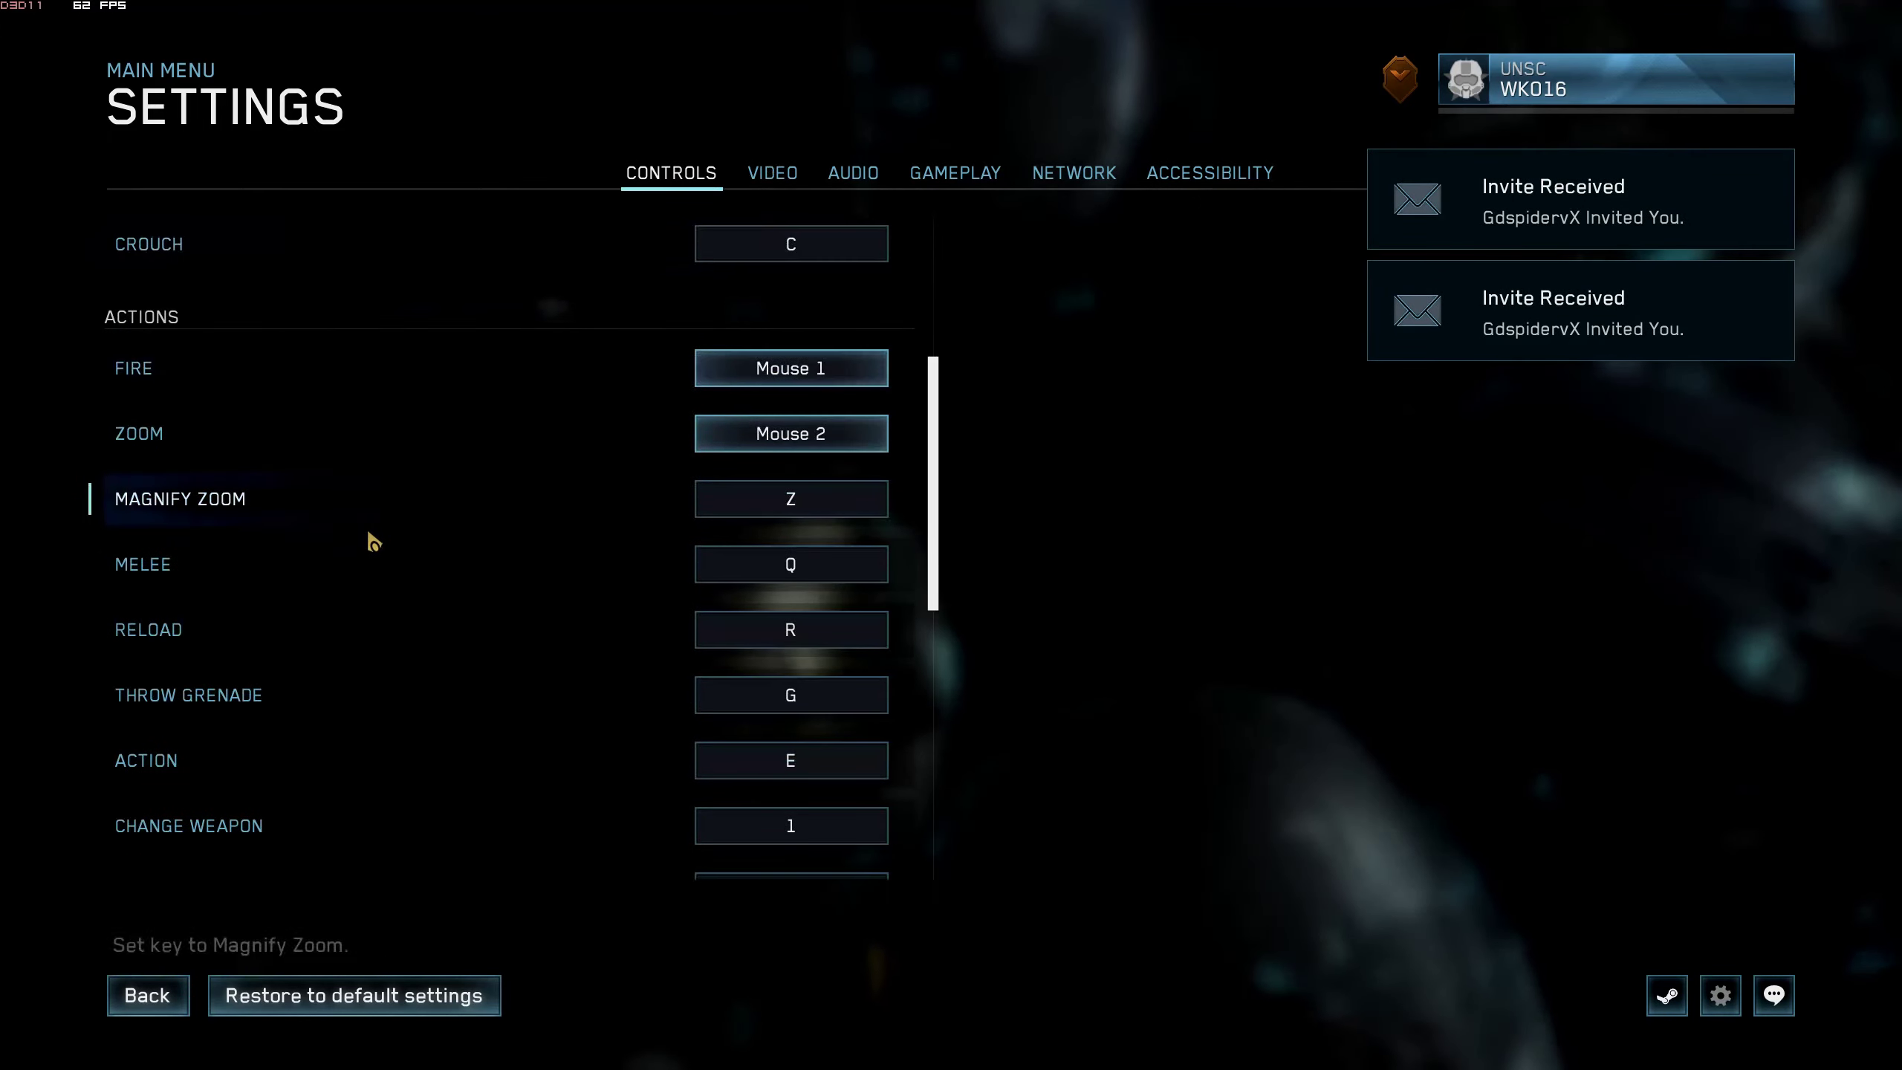
pyautogui.press('Escape')
pyautogui.scroll(-1, 595, 594)
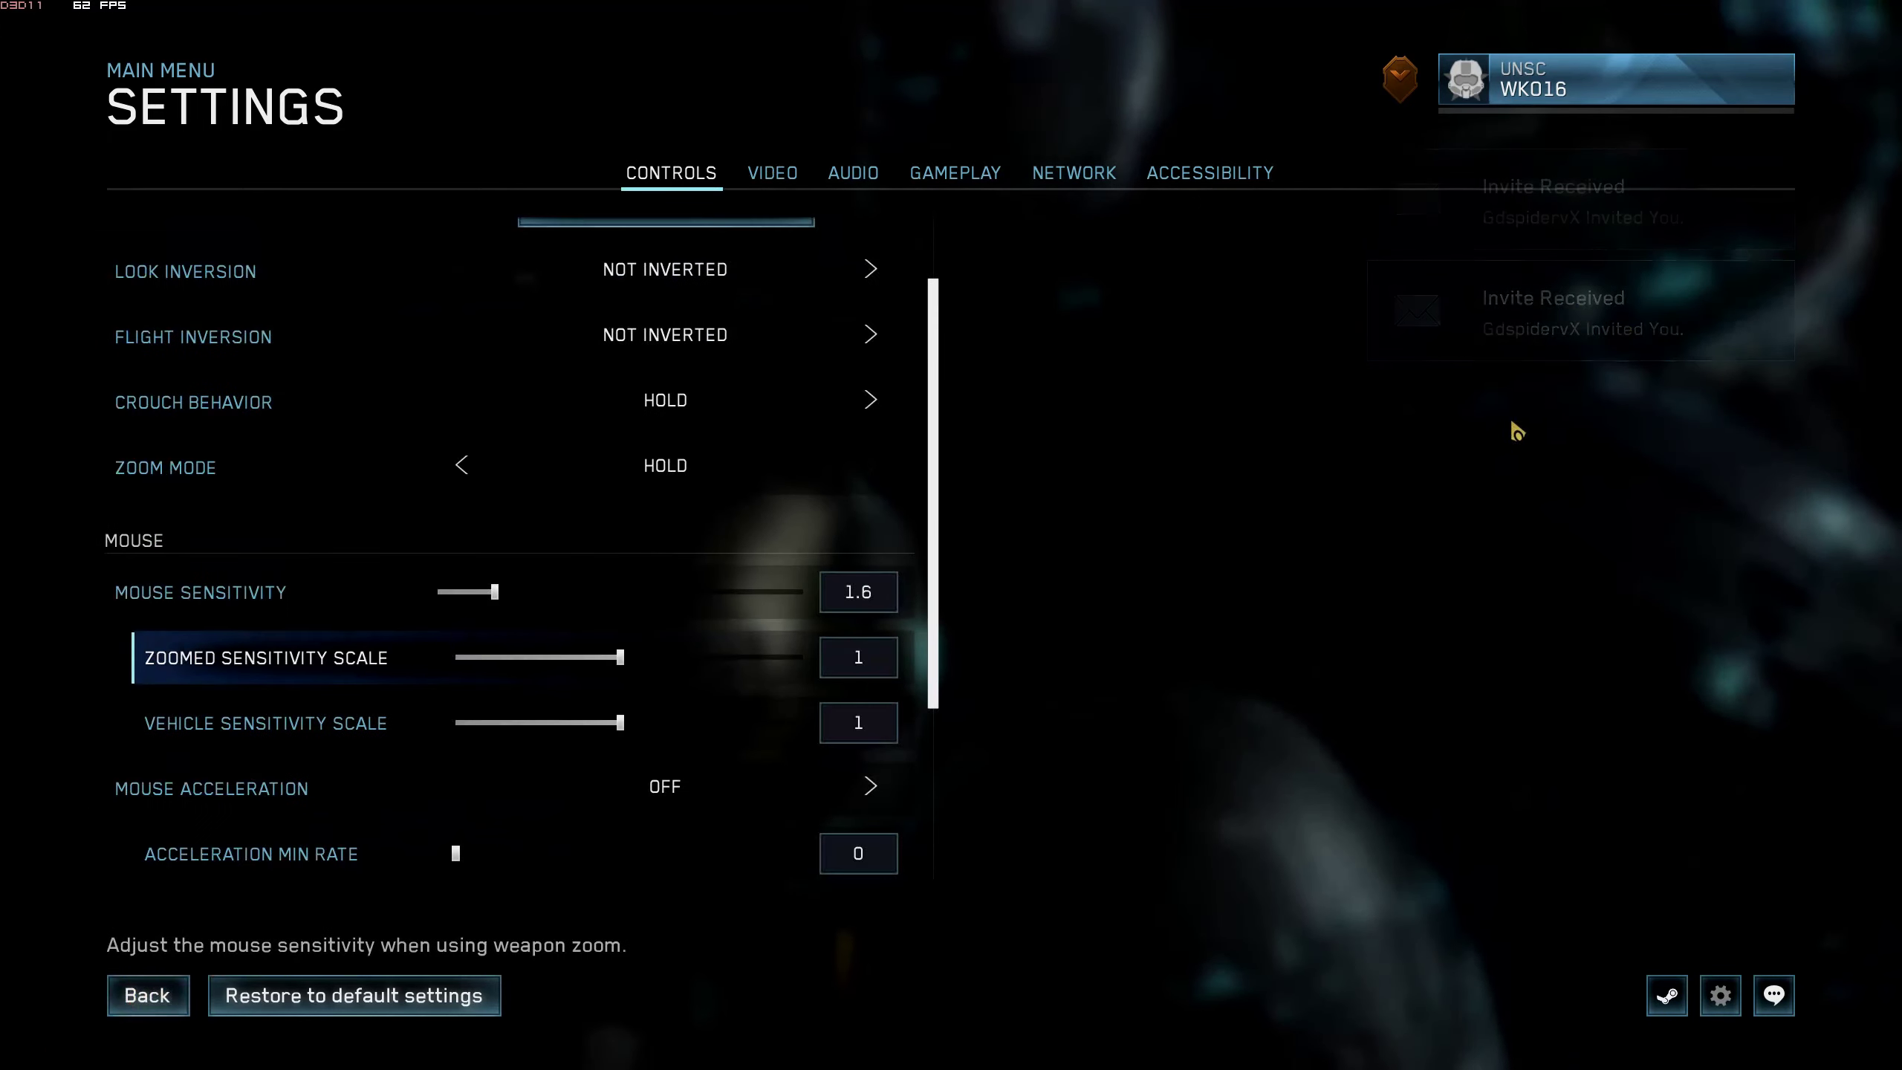
pyautogui.click(148, 996)
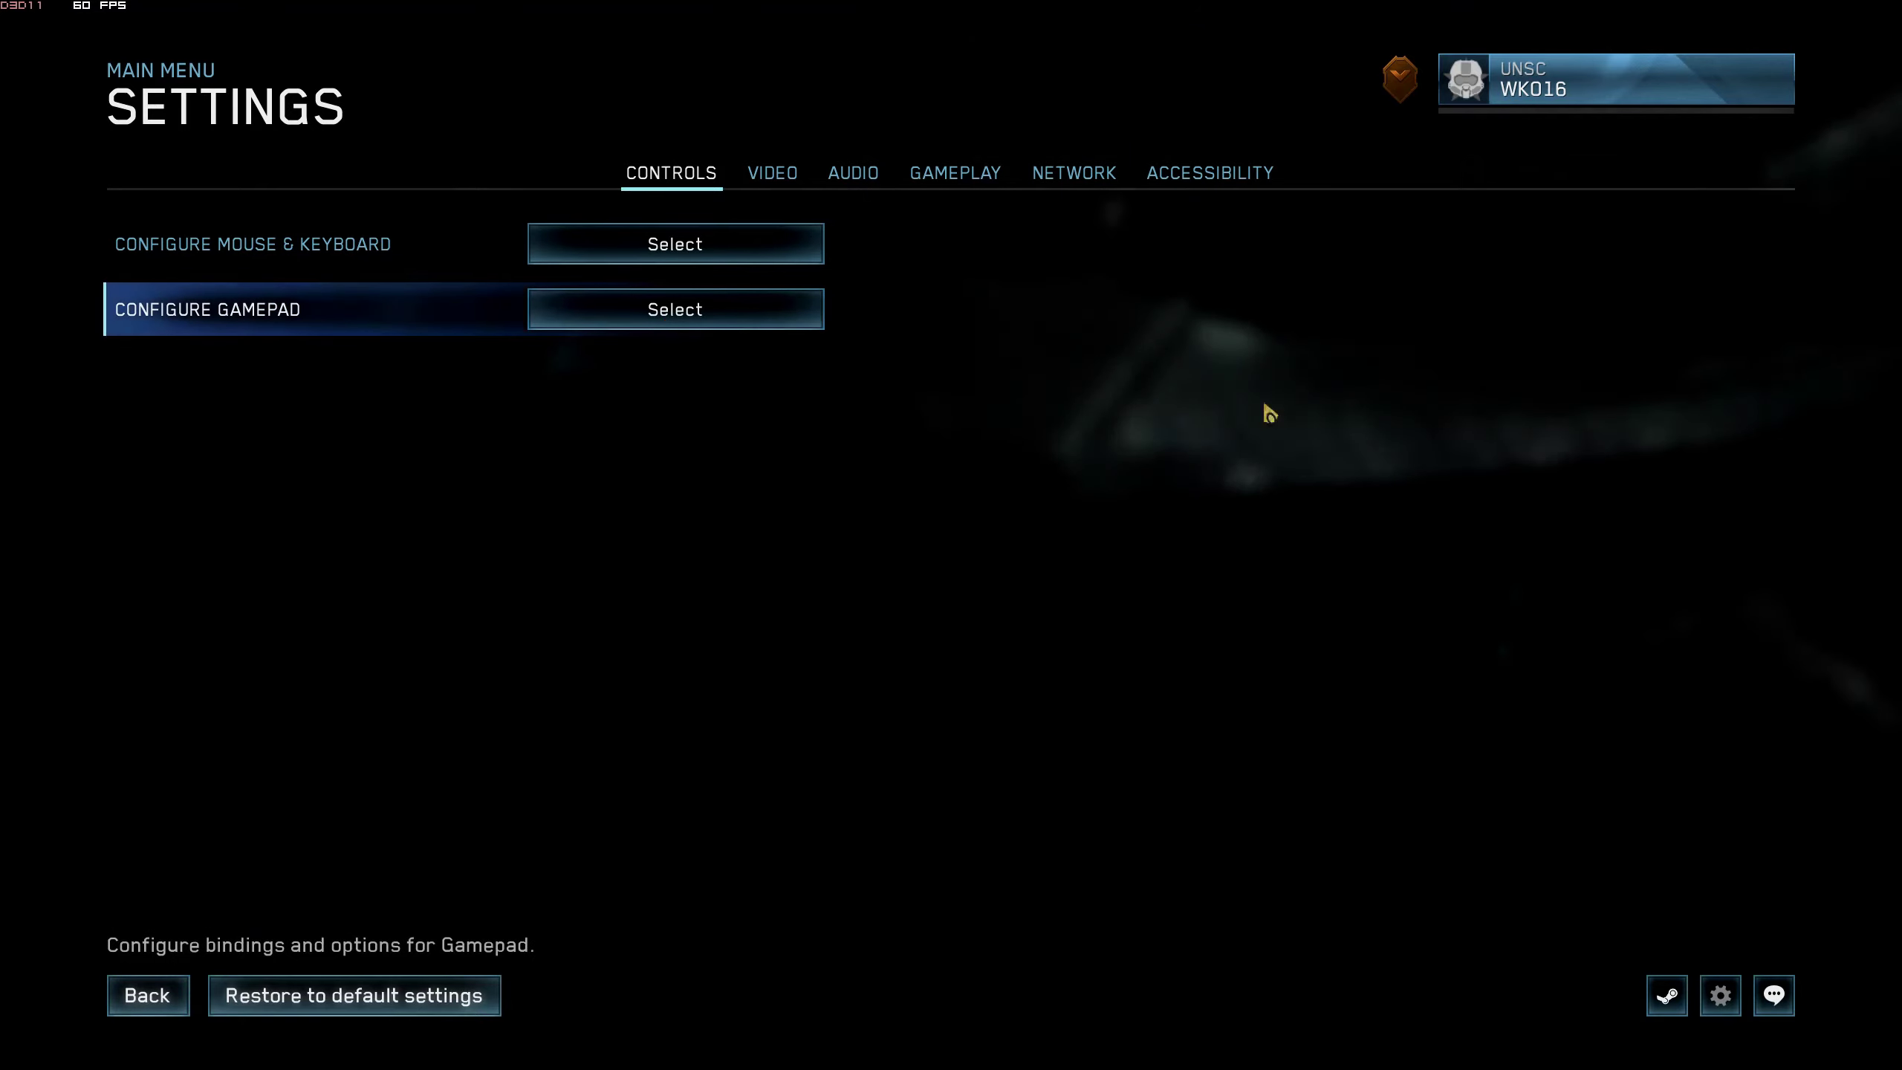
# - Save the changed settings on exit and browse the Options & Career tiles
pyautogui.click(148, 996)
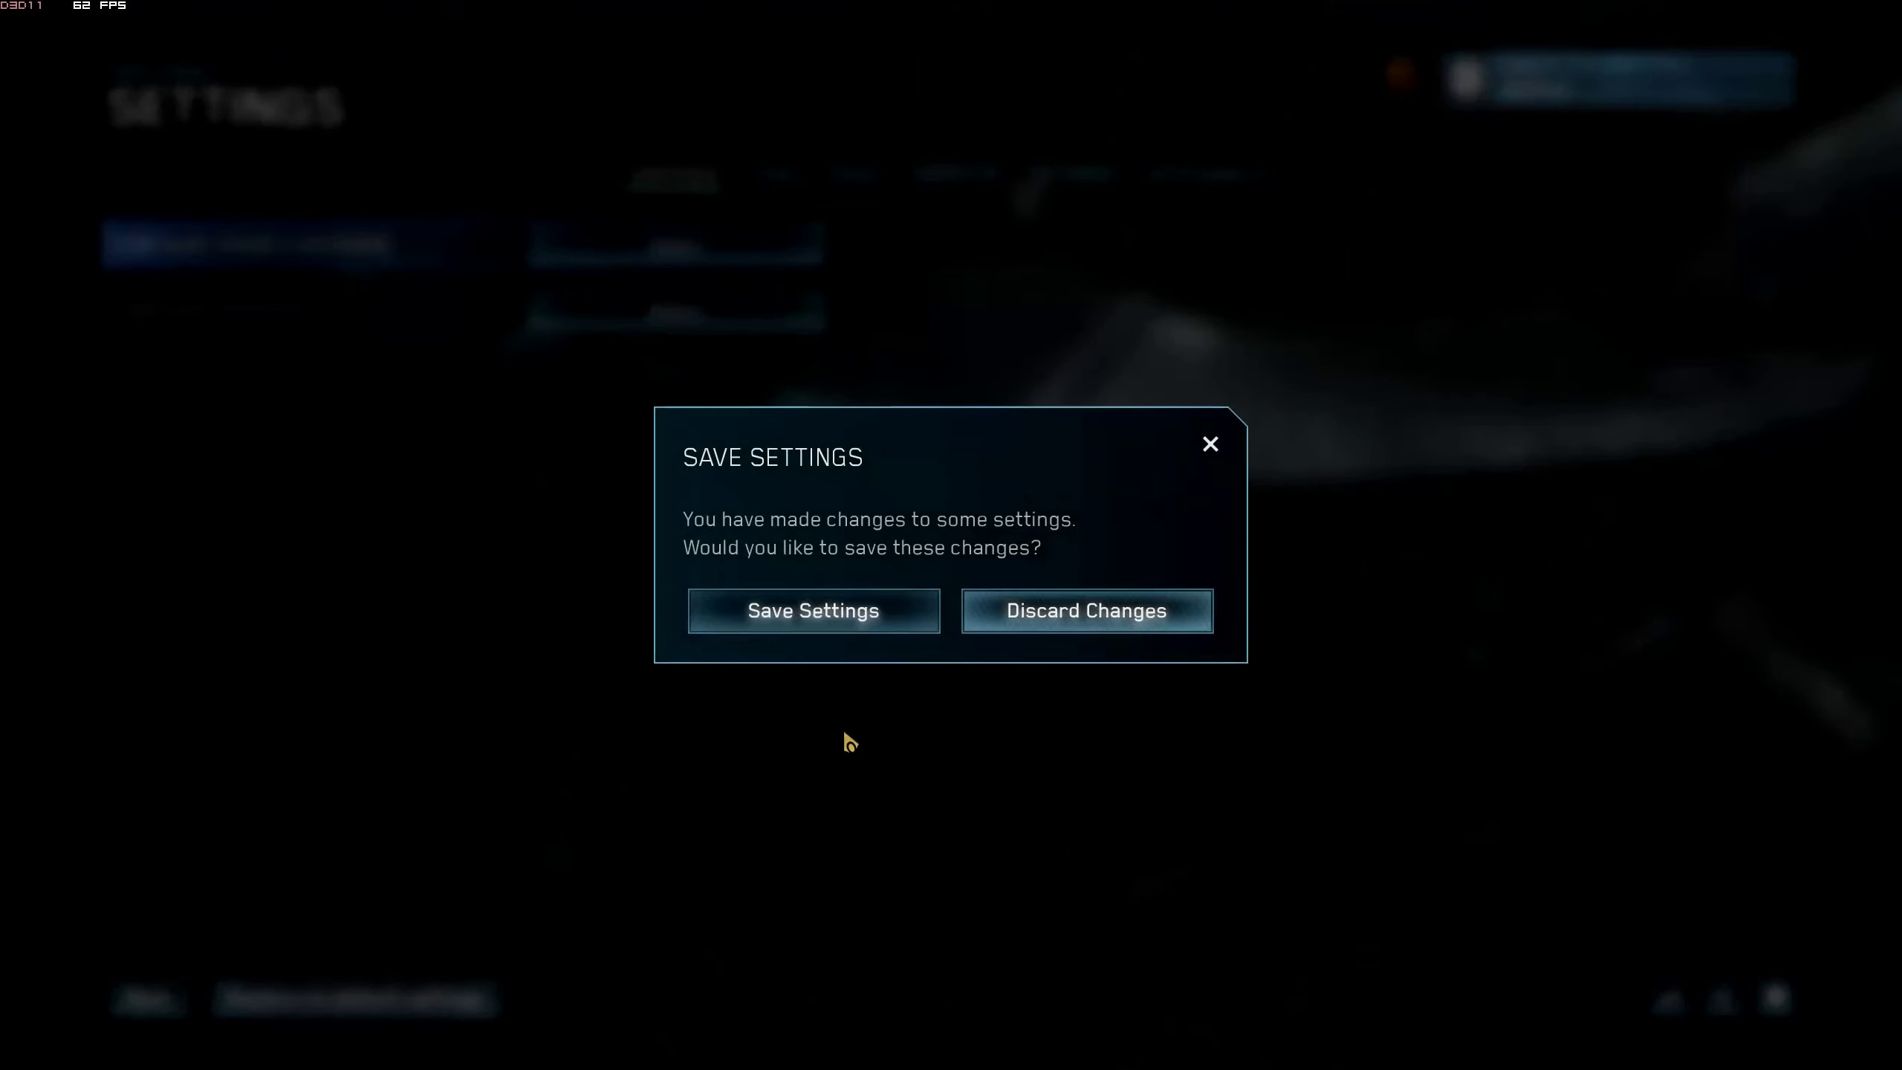
pyautogui.click(836, 613)
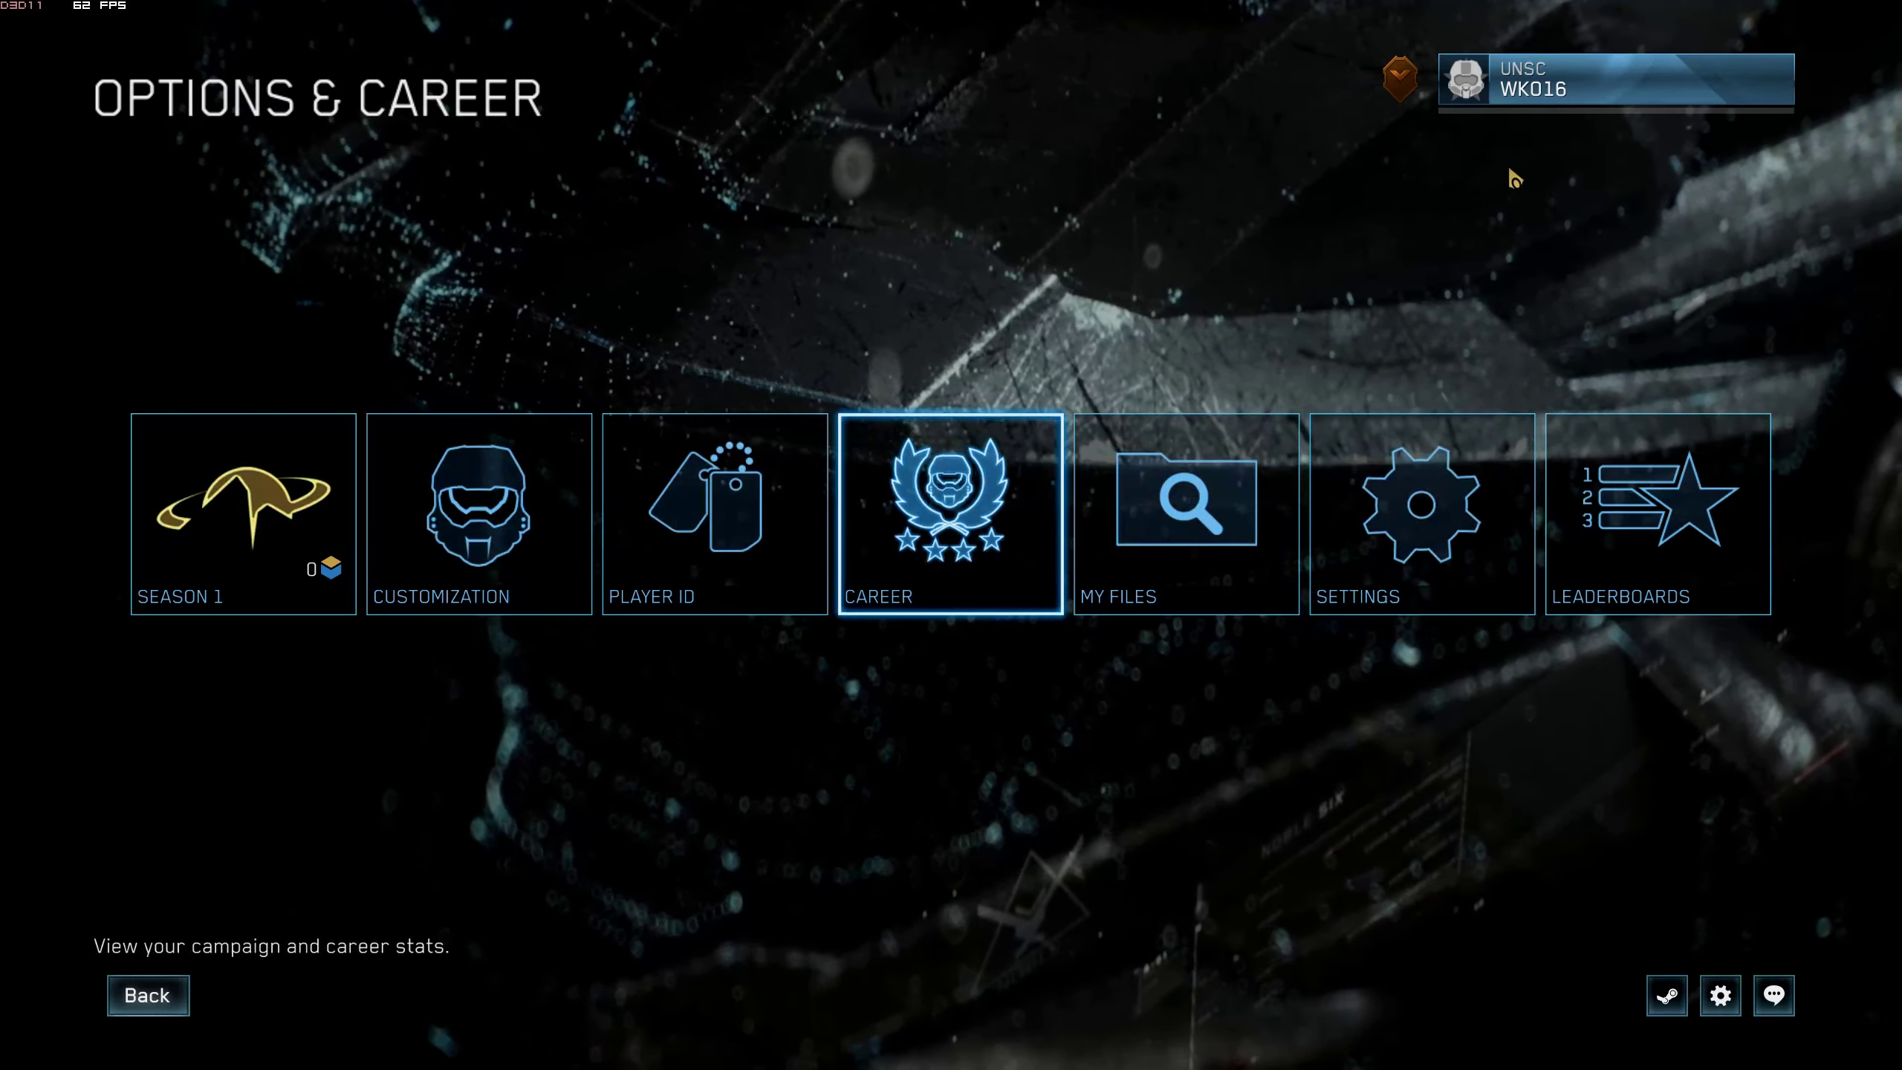
pyautogui.press('Right')
pyautogui.press('Right')
pyautogui.press('Right')
pyautogui.press('Left')
pyautogui.press('Left')
pyautogui.press('Left')
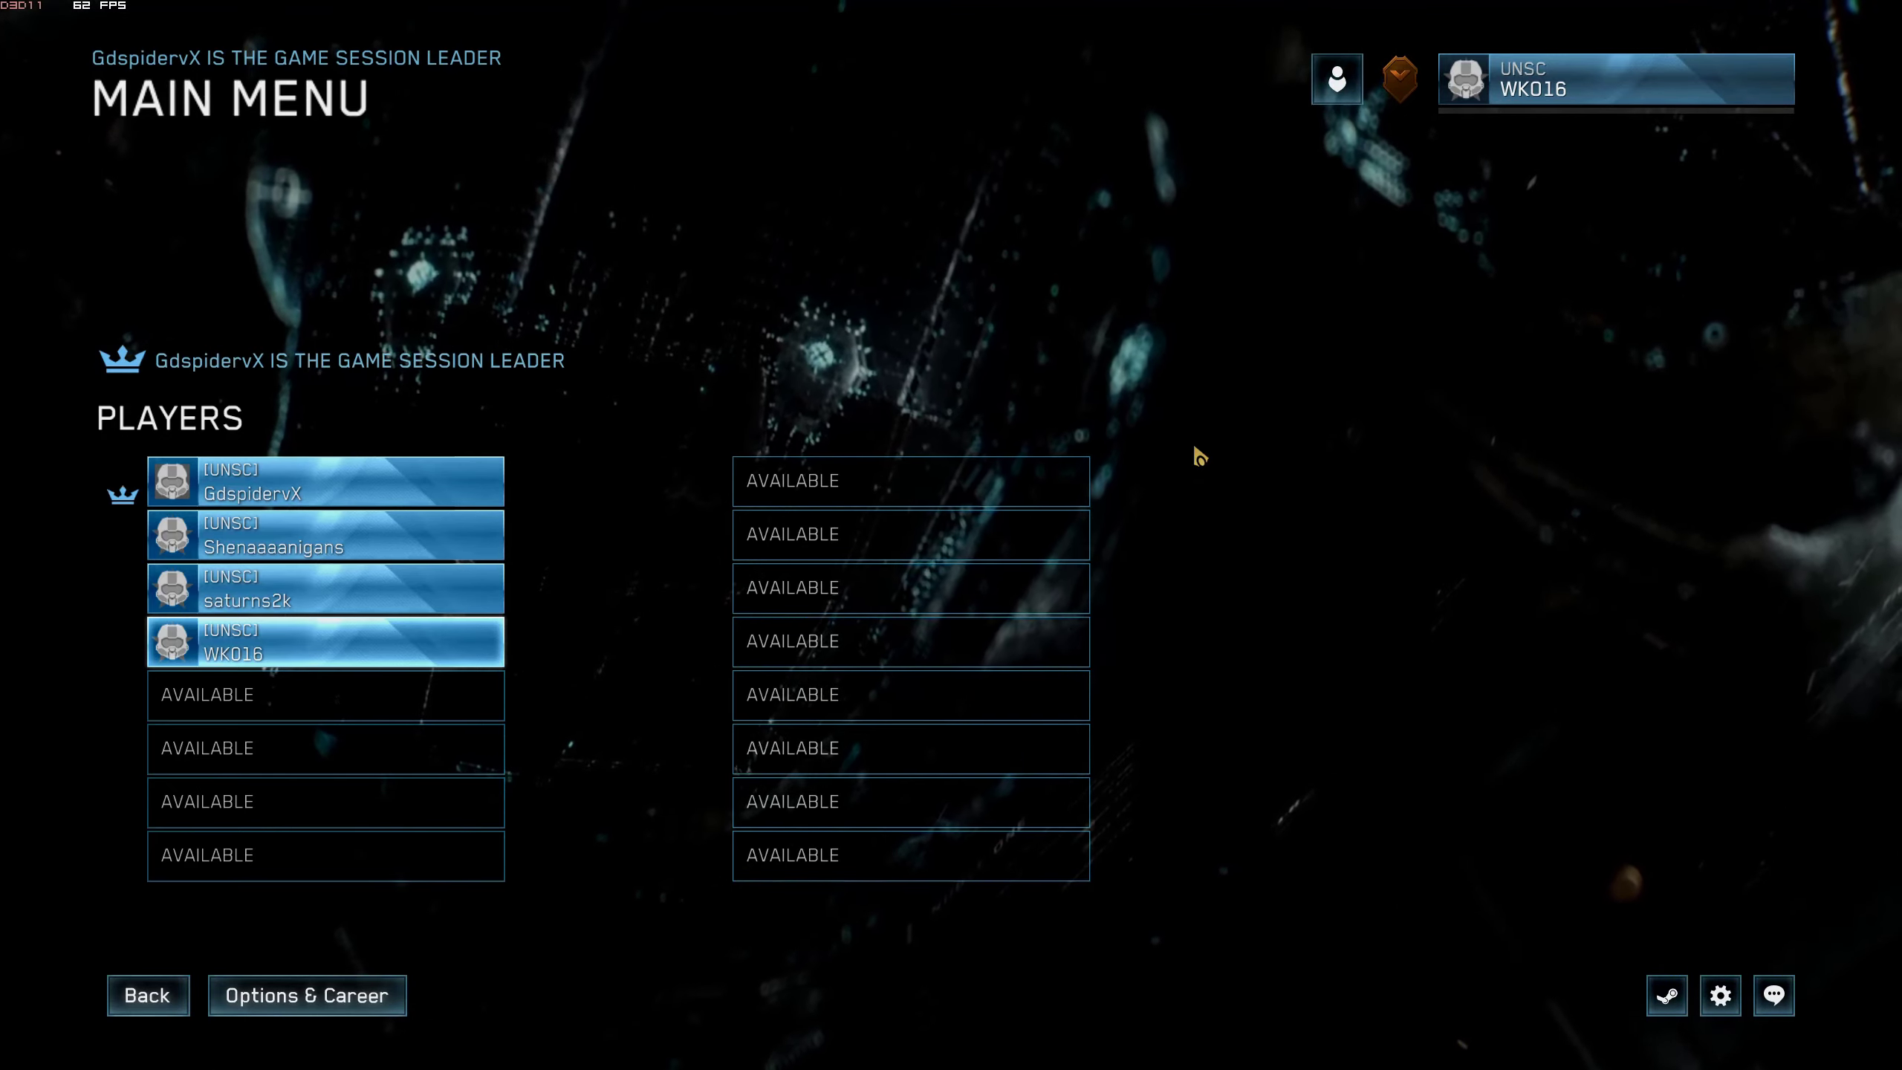
# - Check the audio volume levels, return to Options & Career, and toggle the squad chat
pyautogui.click(306, 996)
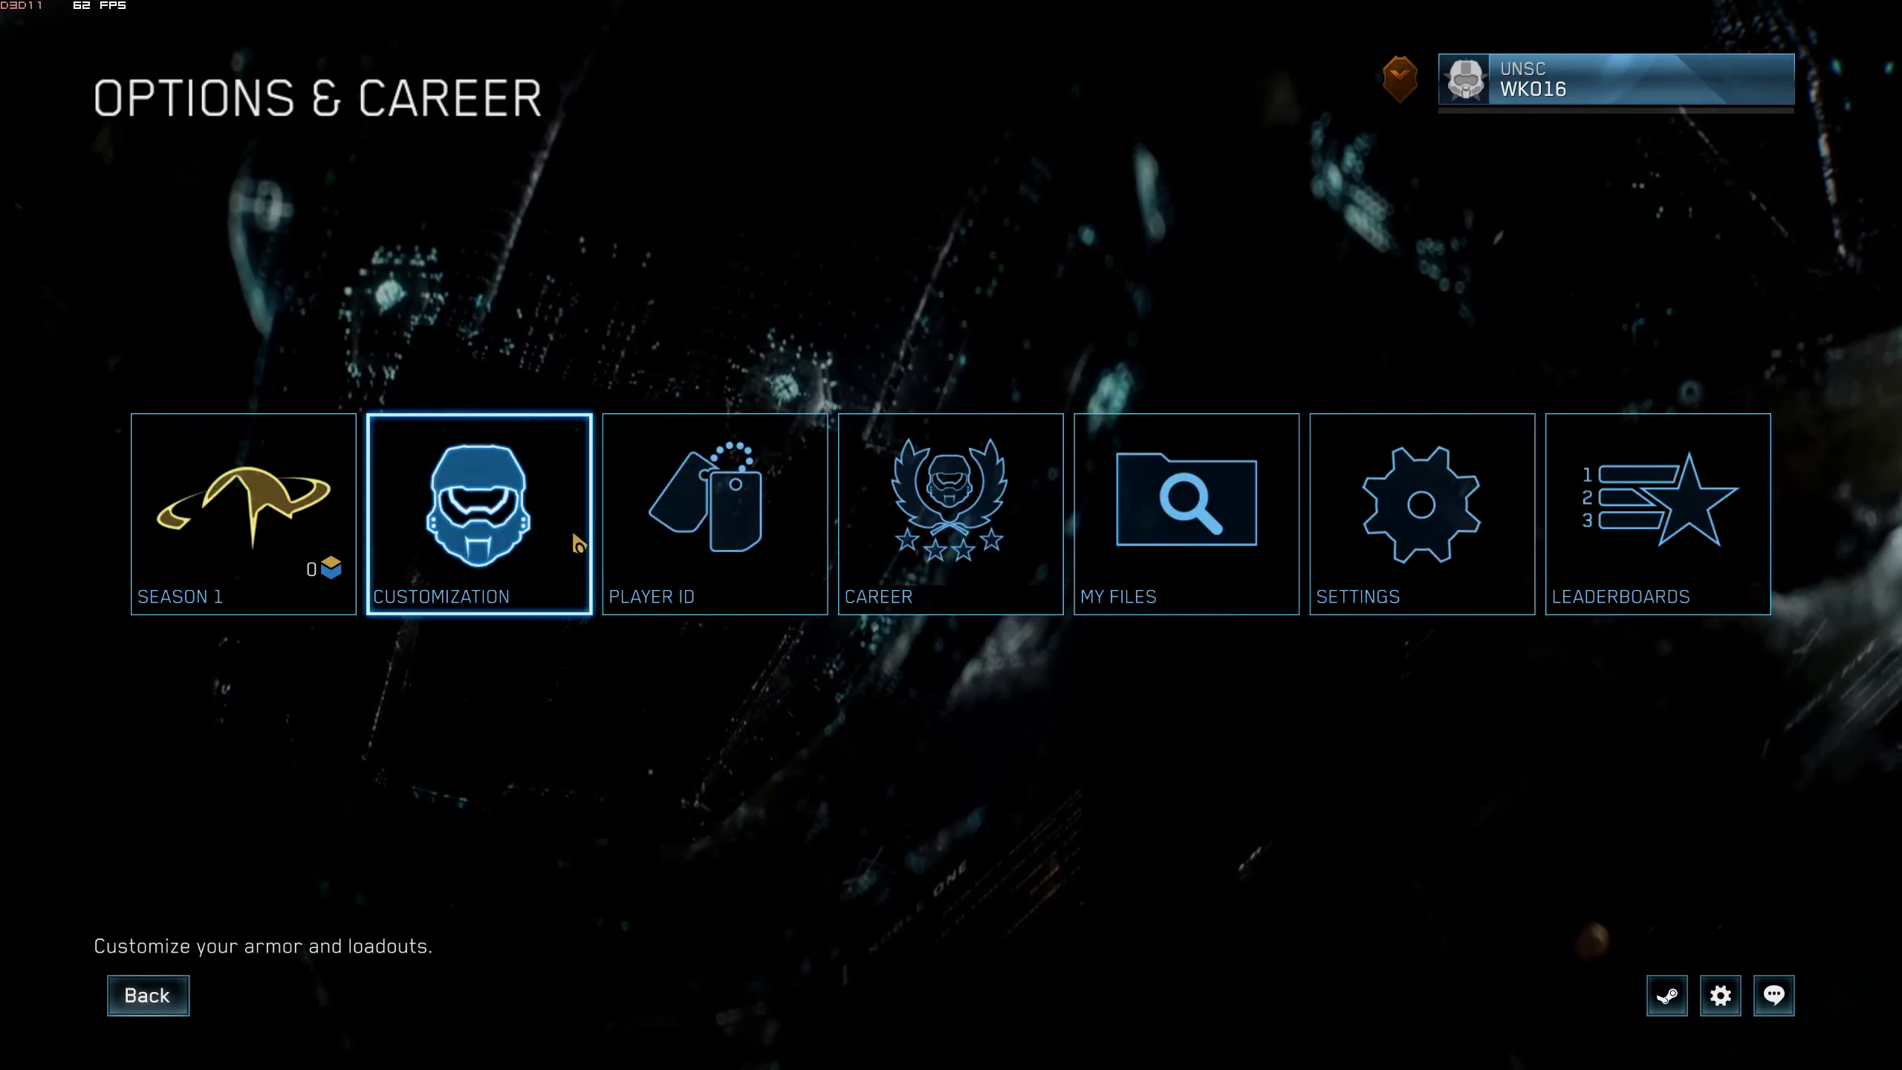
pyautogui.click(1308, 567)
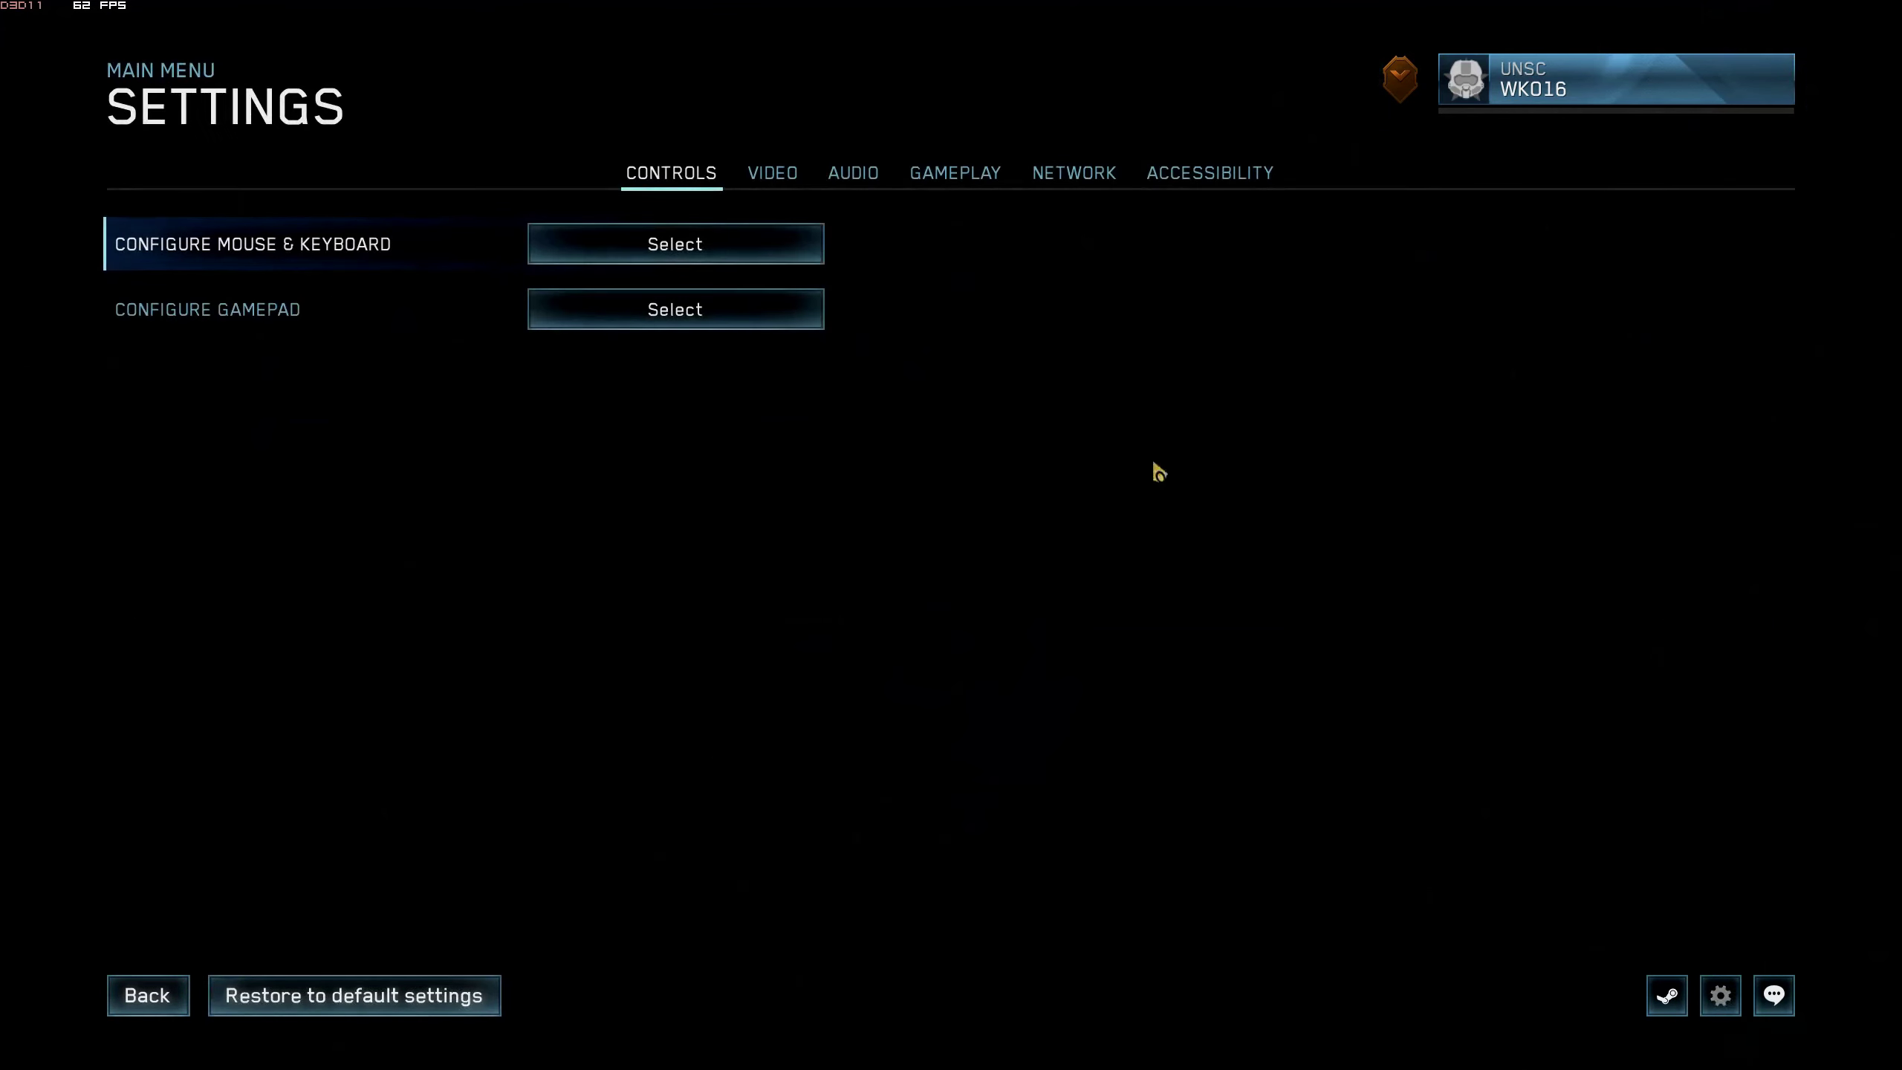
pyautogui.click(851, 172)
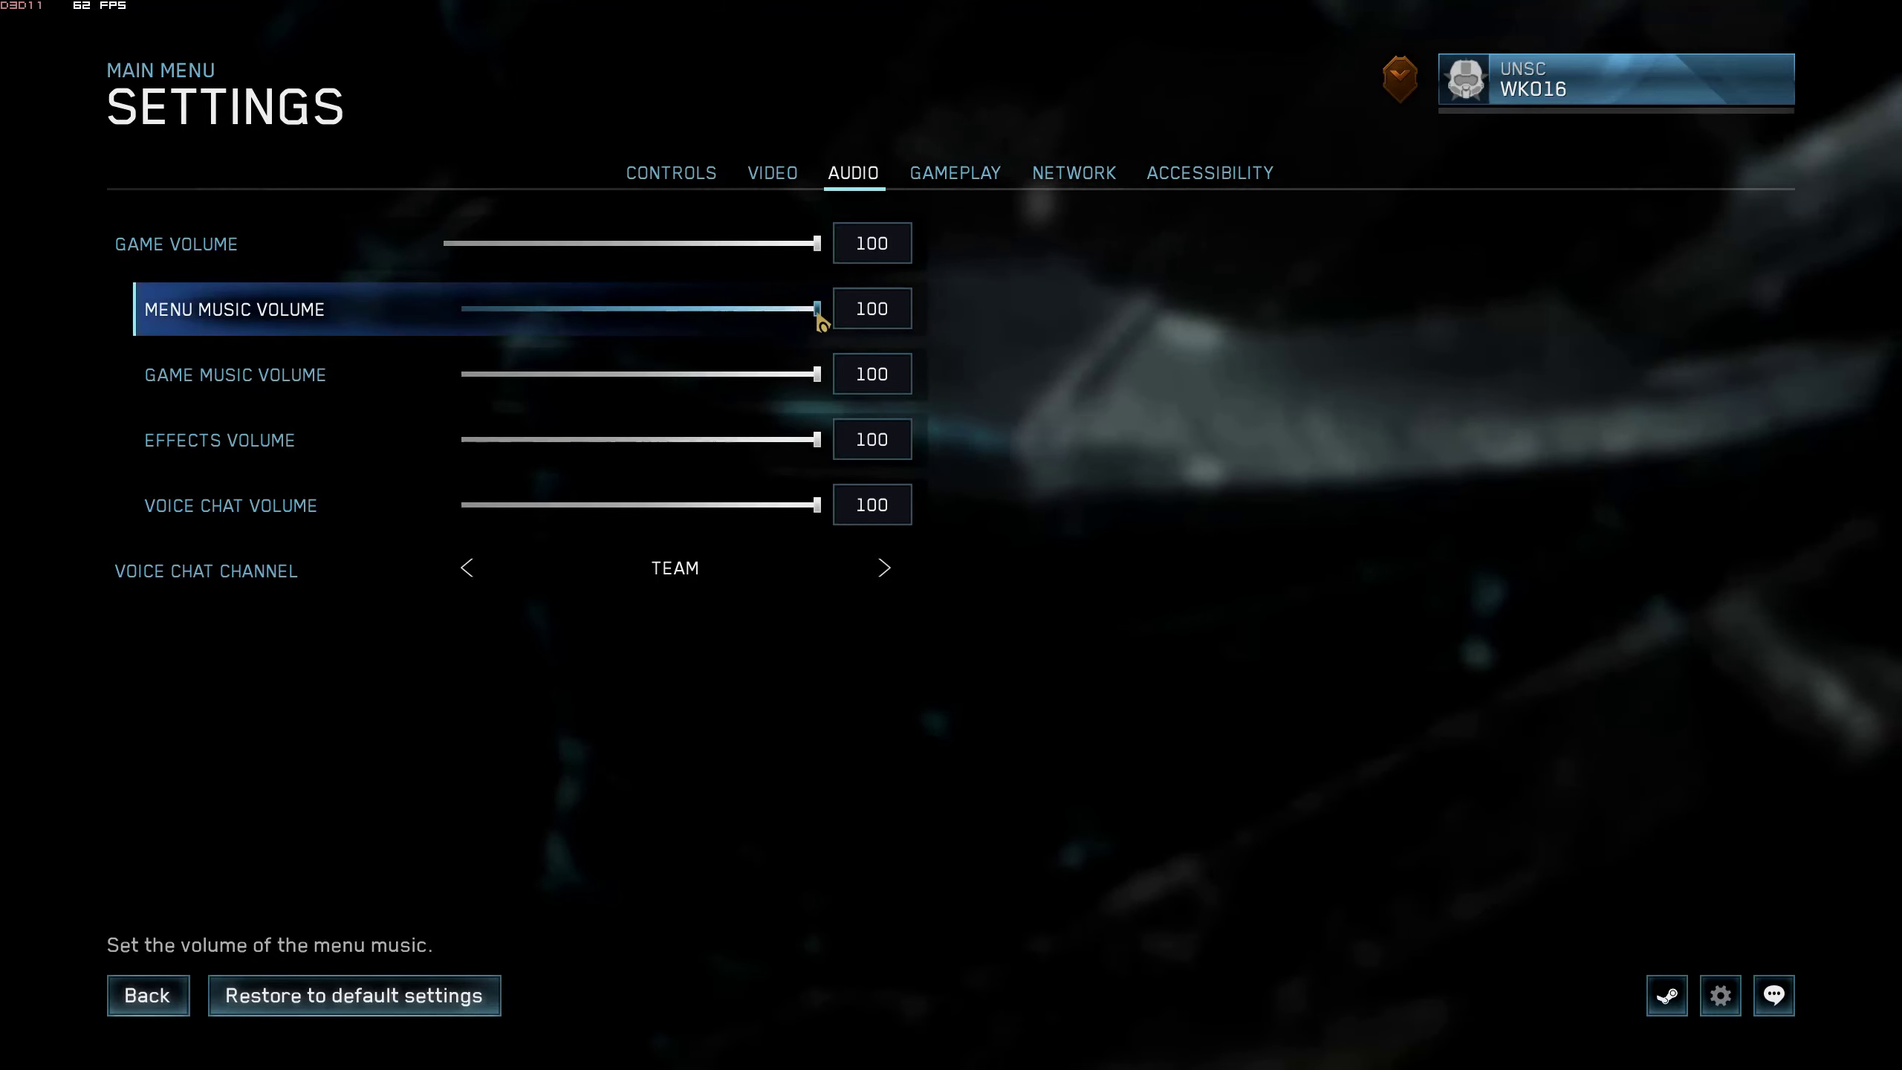
pyautogui.click(147, 996)
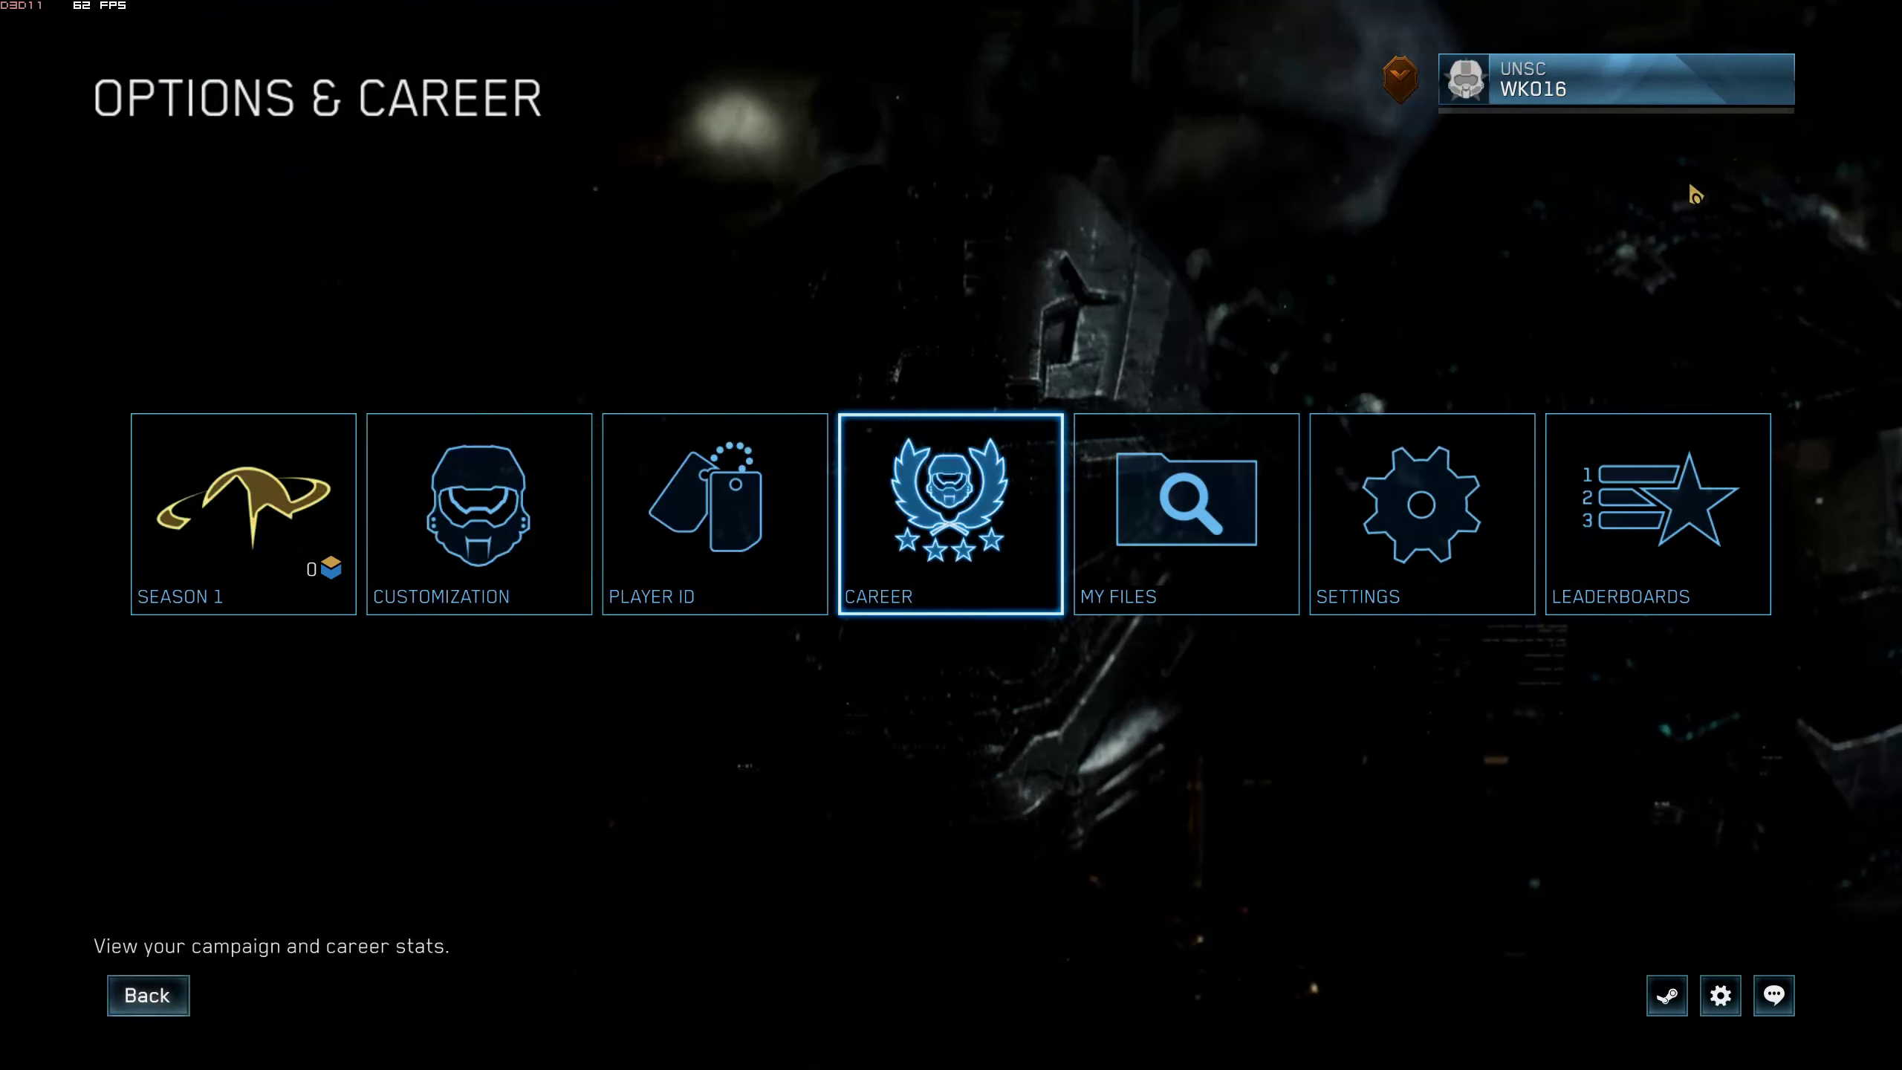
pyautogui.click(1774, 996)
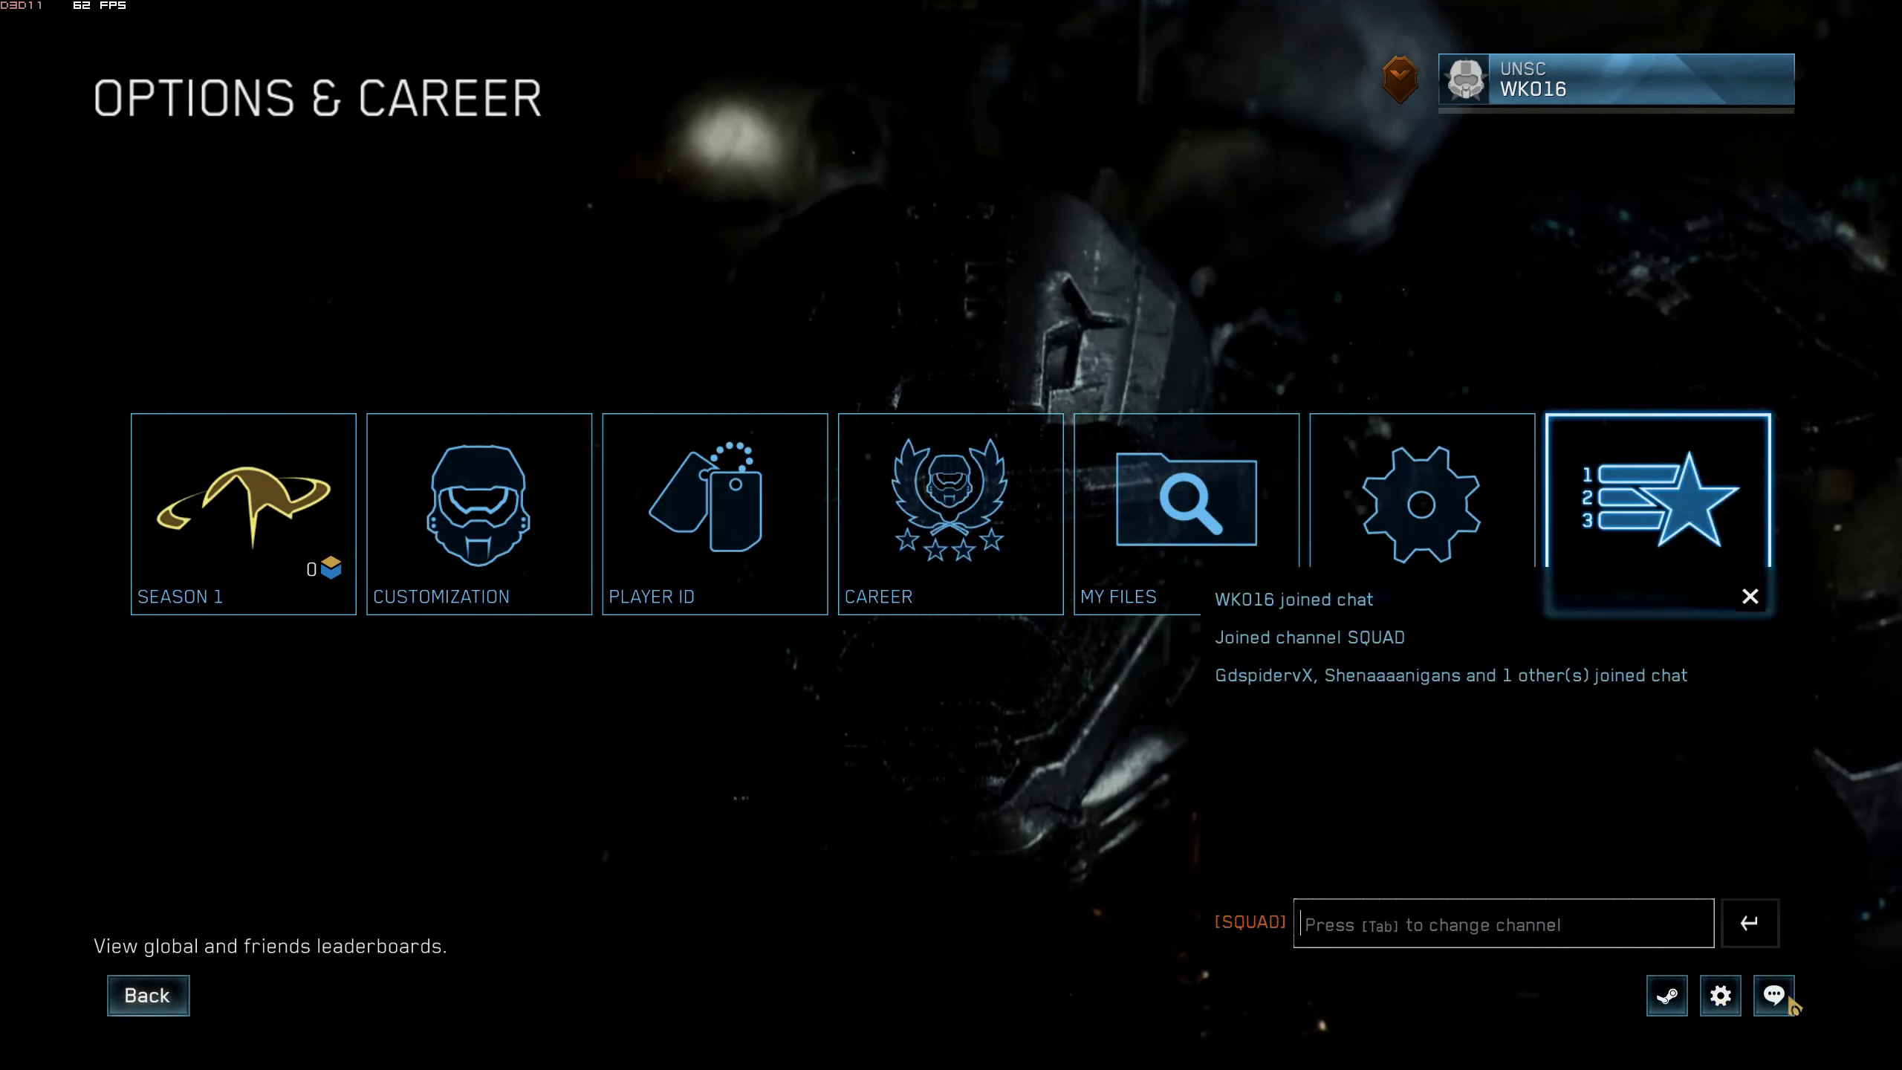
pyautogui.click(1774, 996)
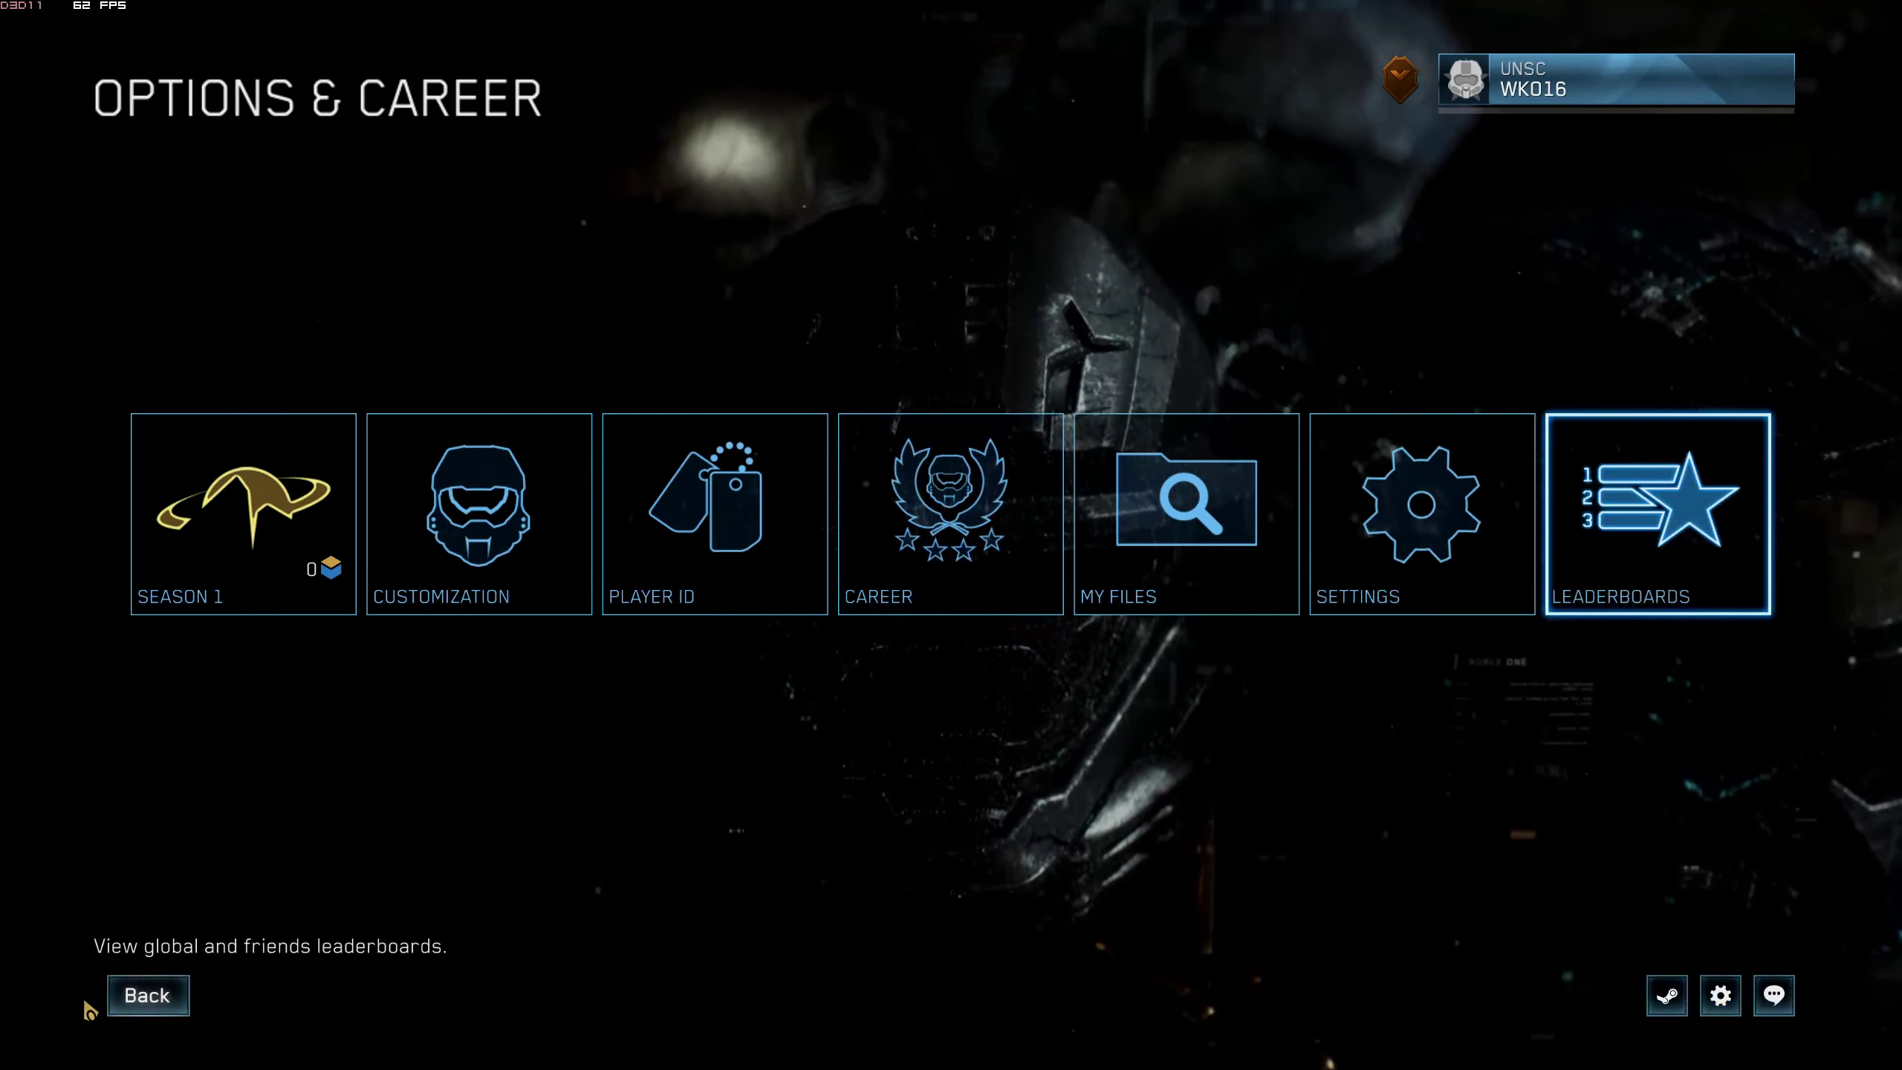
# - Leave Options & Career and go back to the main menu
pyautogui.click(147, 997)
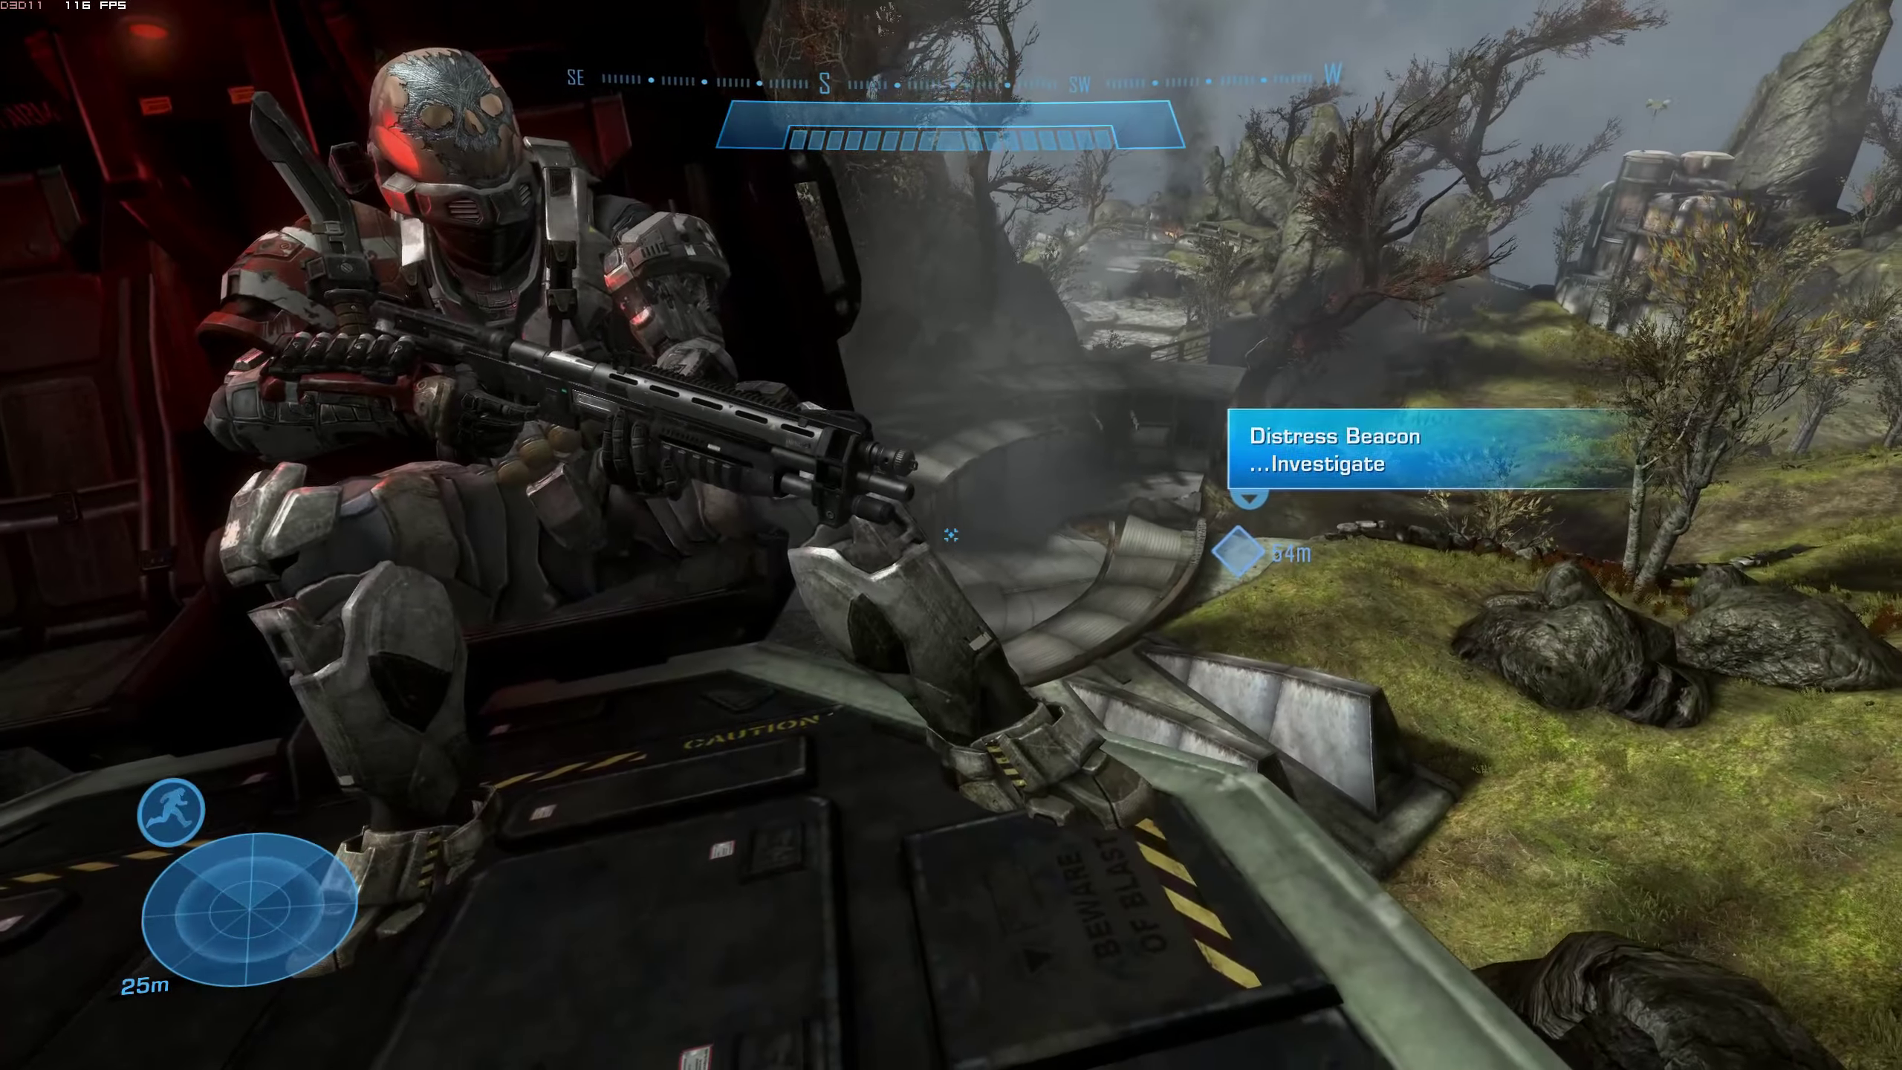
# - Pause the Reach mission, turn subtitles on in Accessibility settings, and save the change
pyautogui.press('Escape')
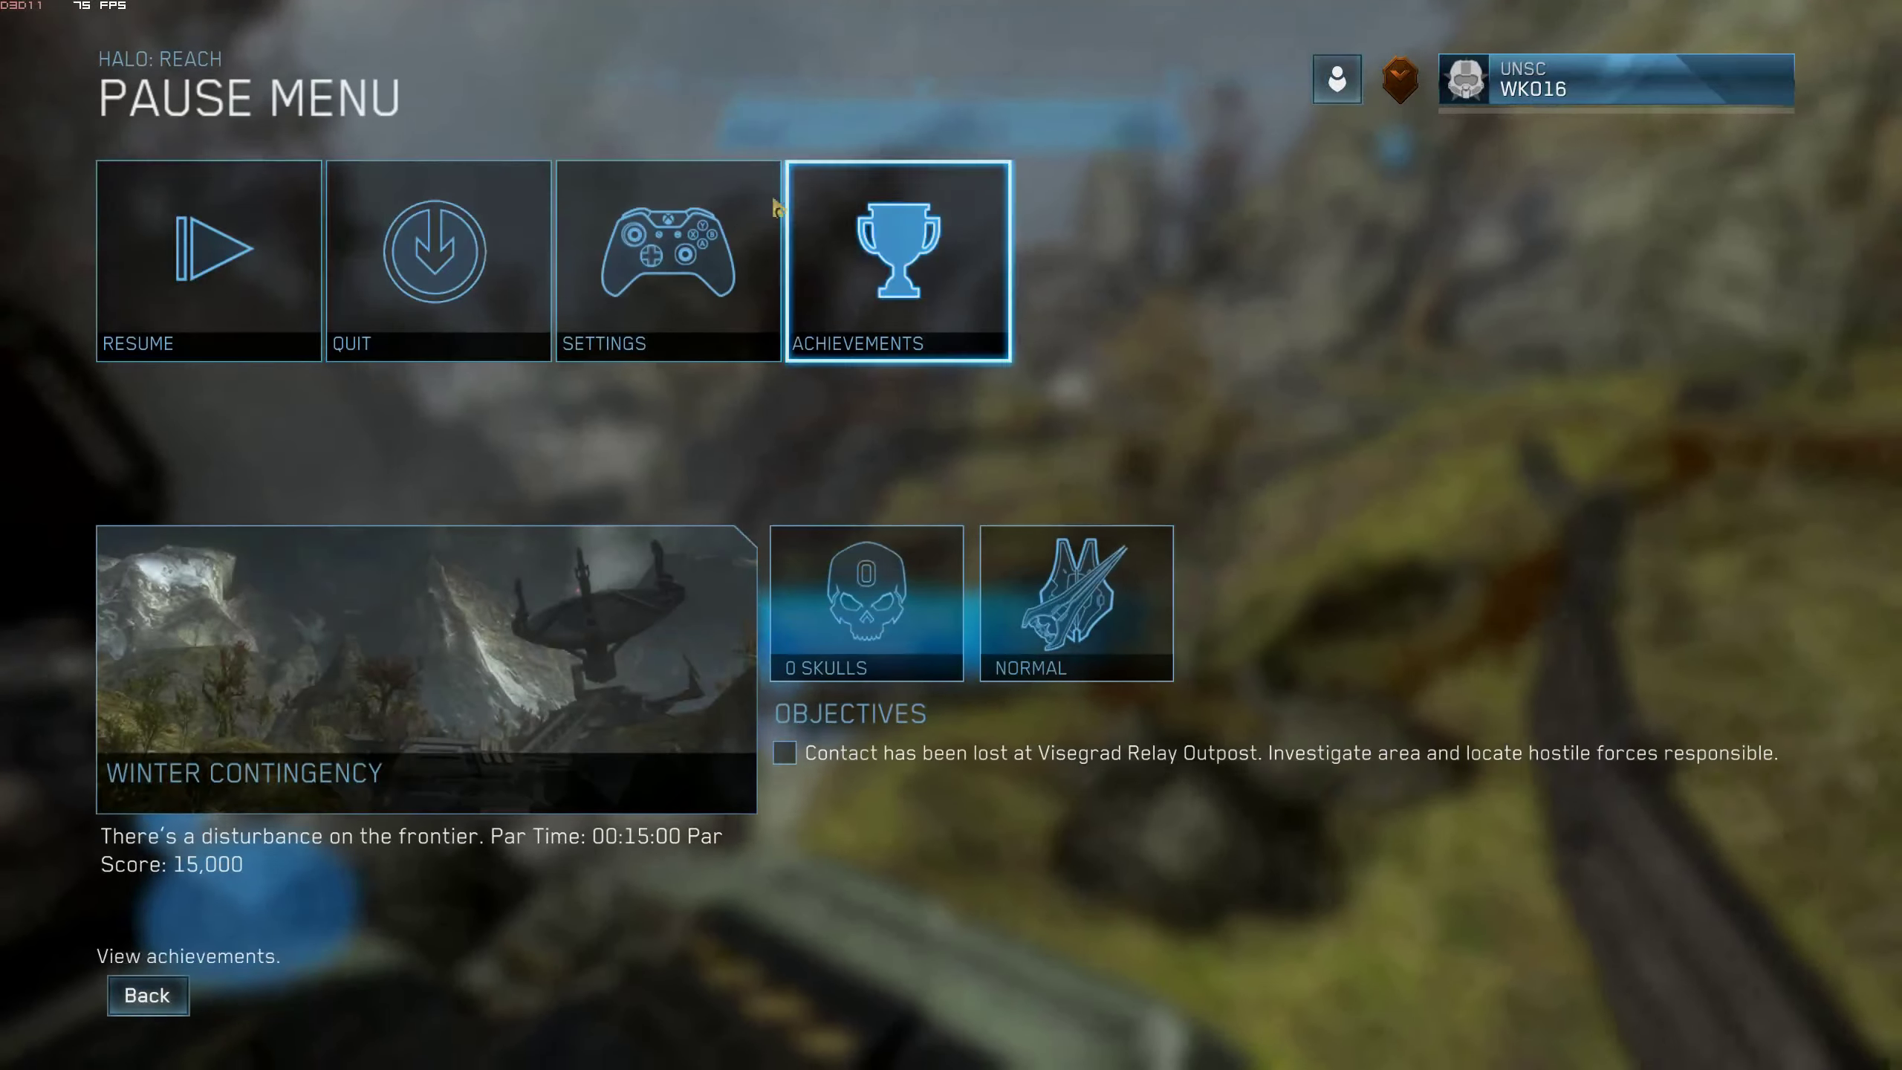
pyautogui.press('Return')
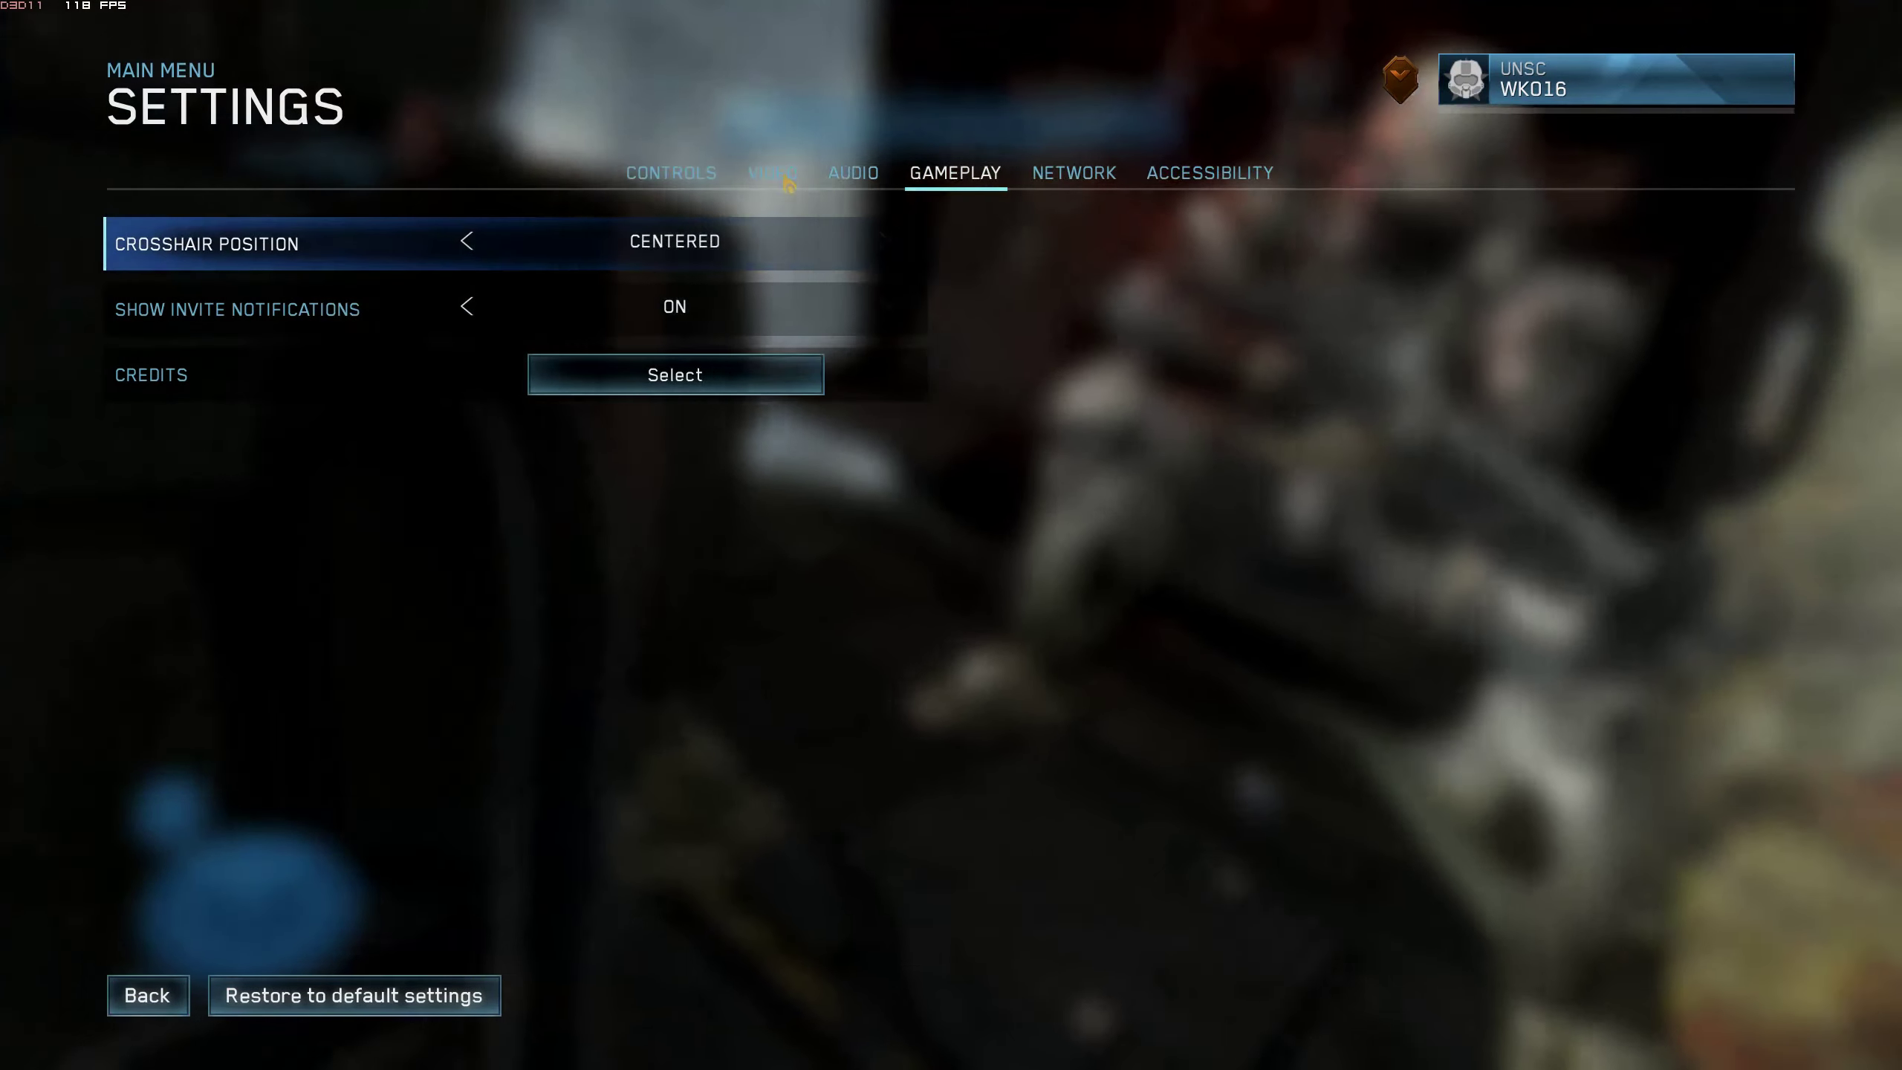
pyautogui.click(773, 173)
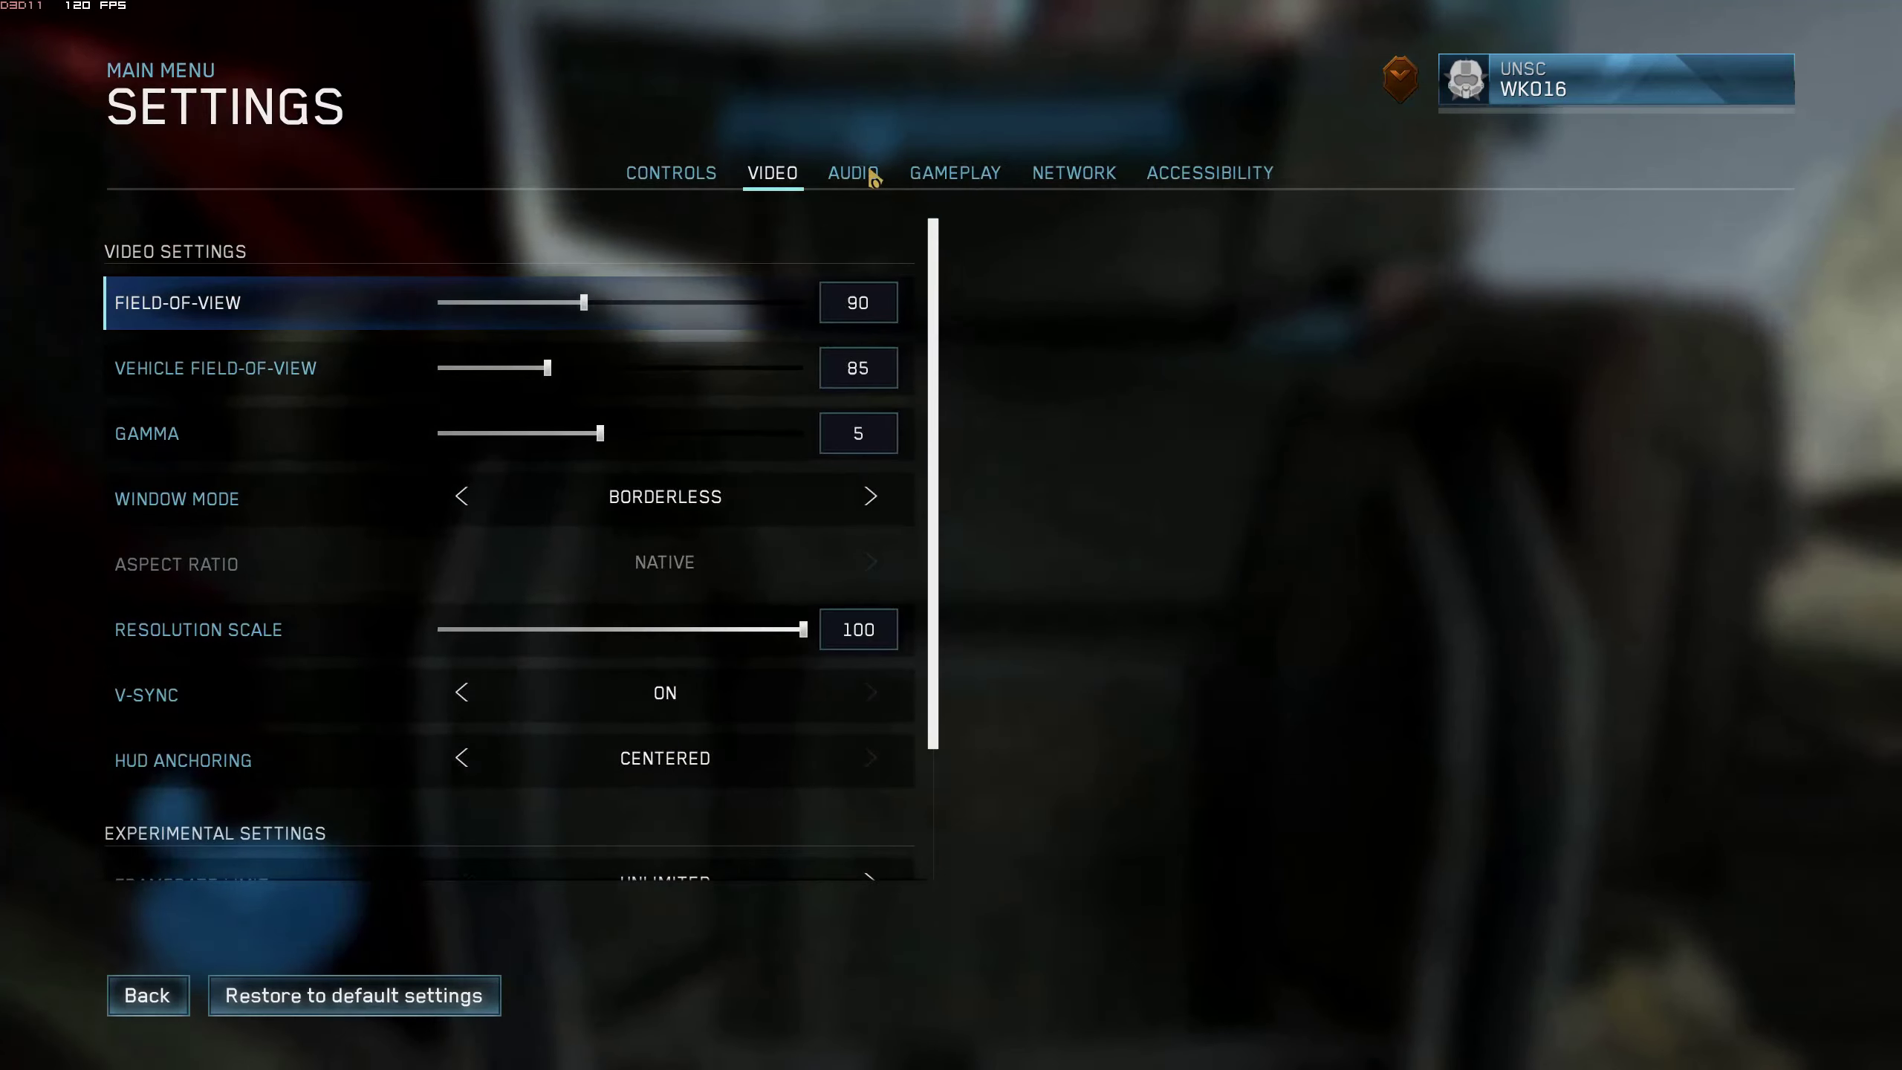
pyautogui.click(671, 173)
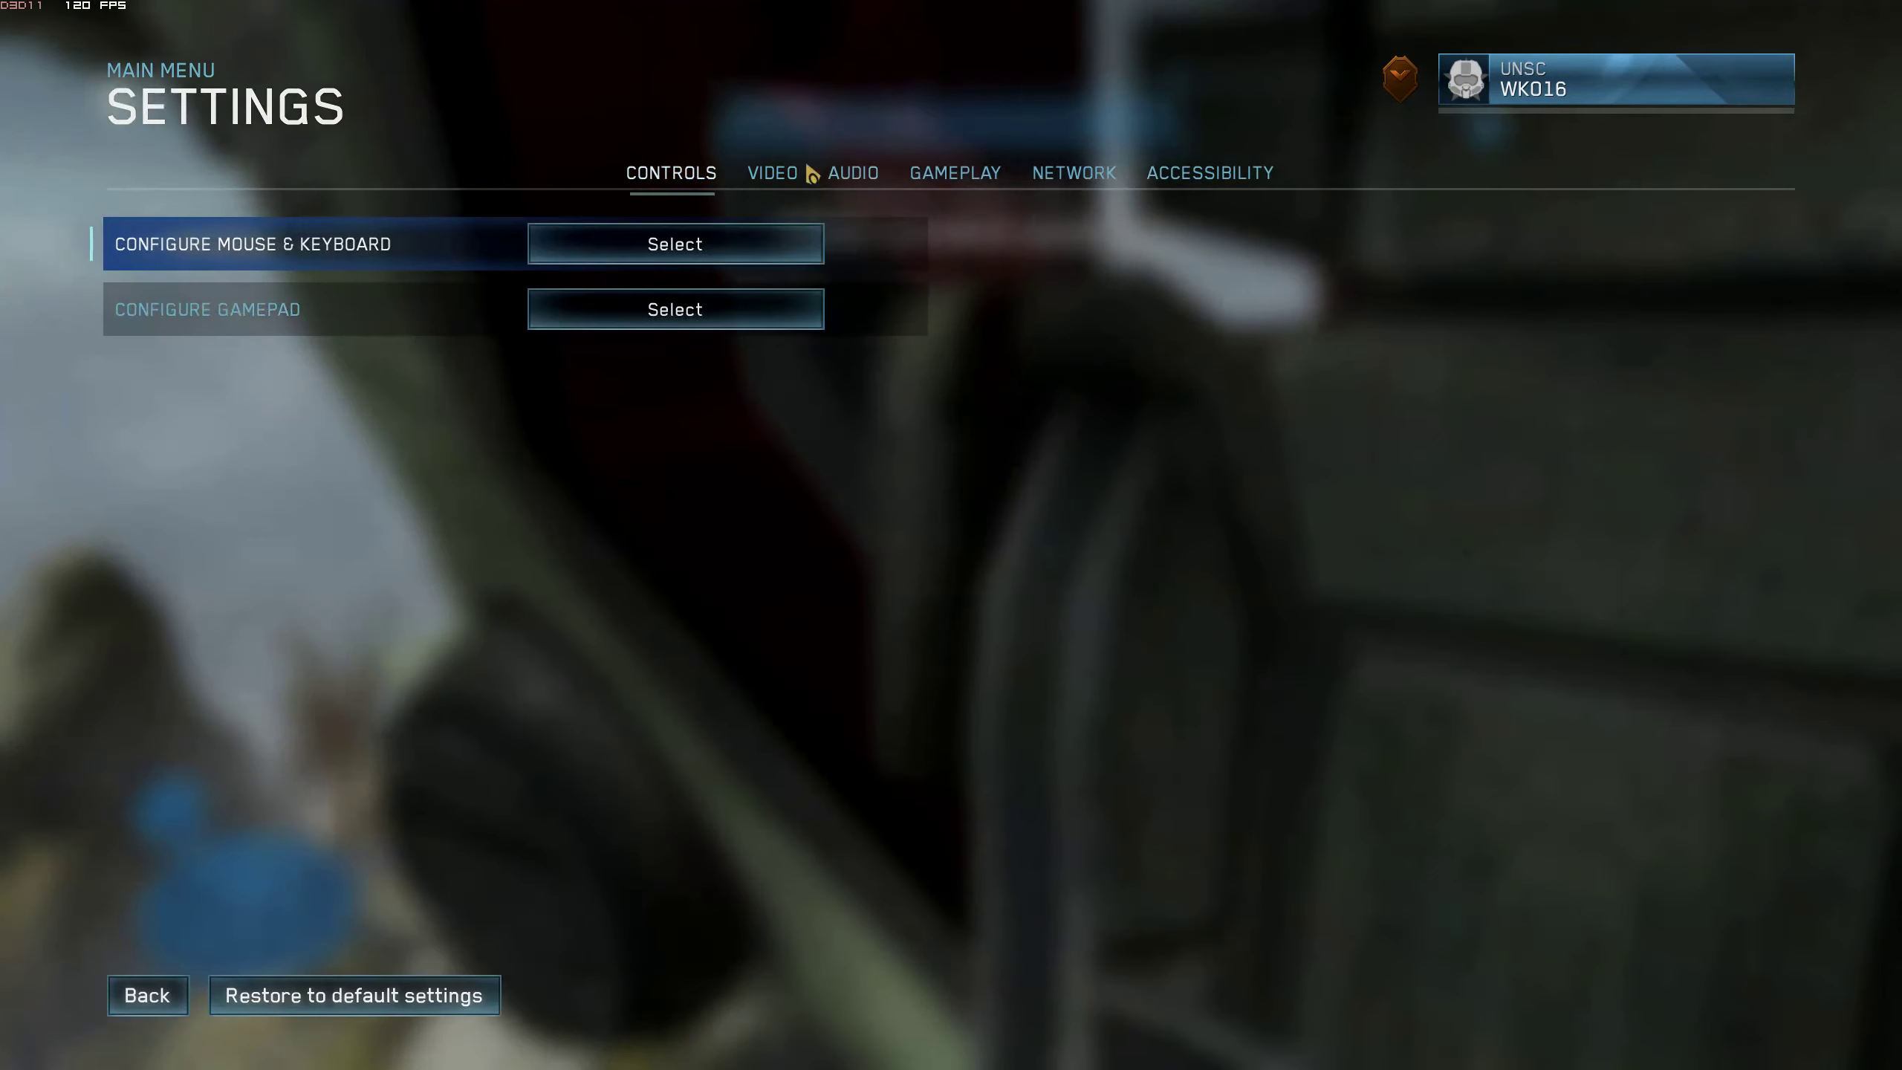
pyautogui.click(1210, 174)
pyautogui.click(887, 240)
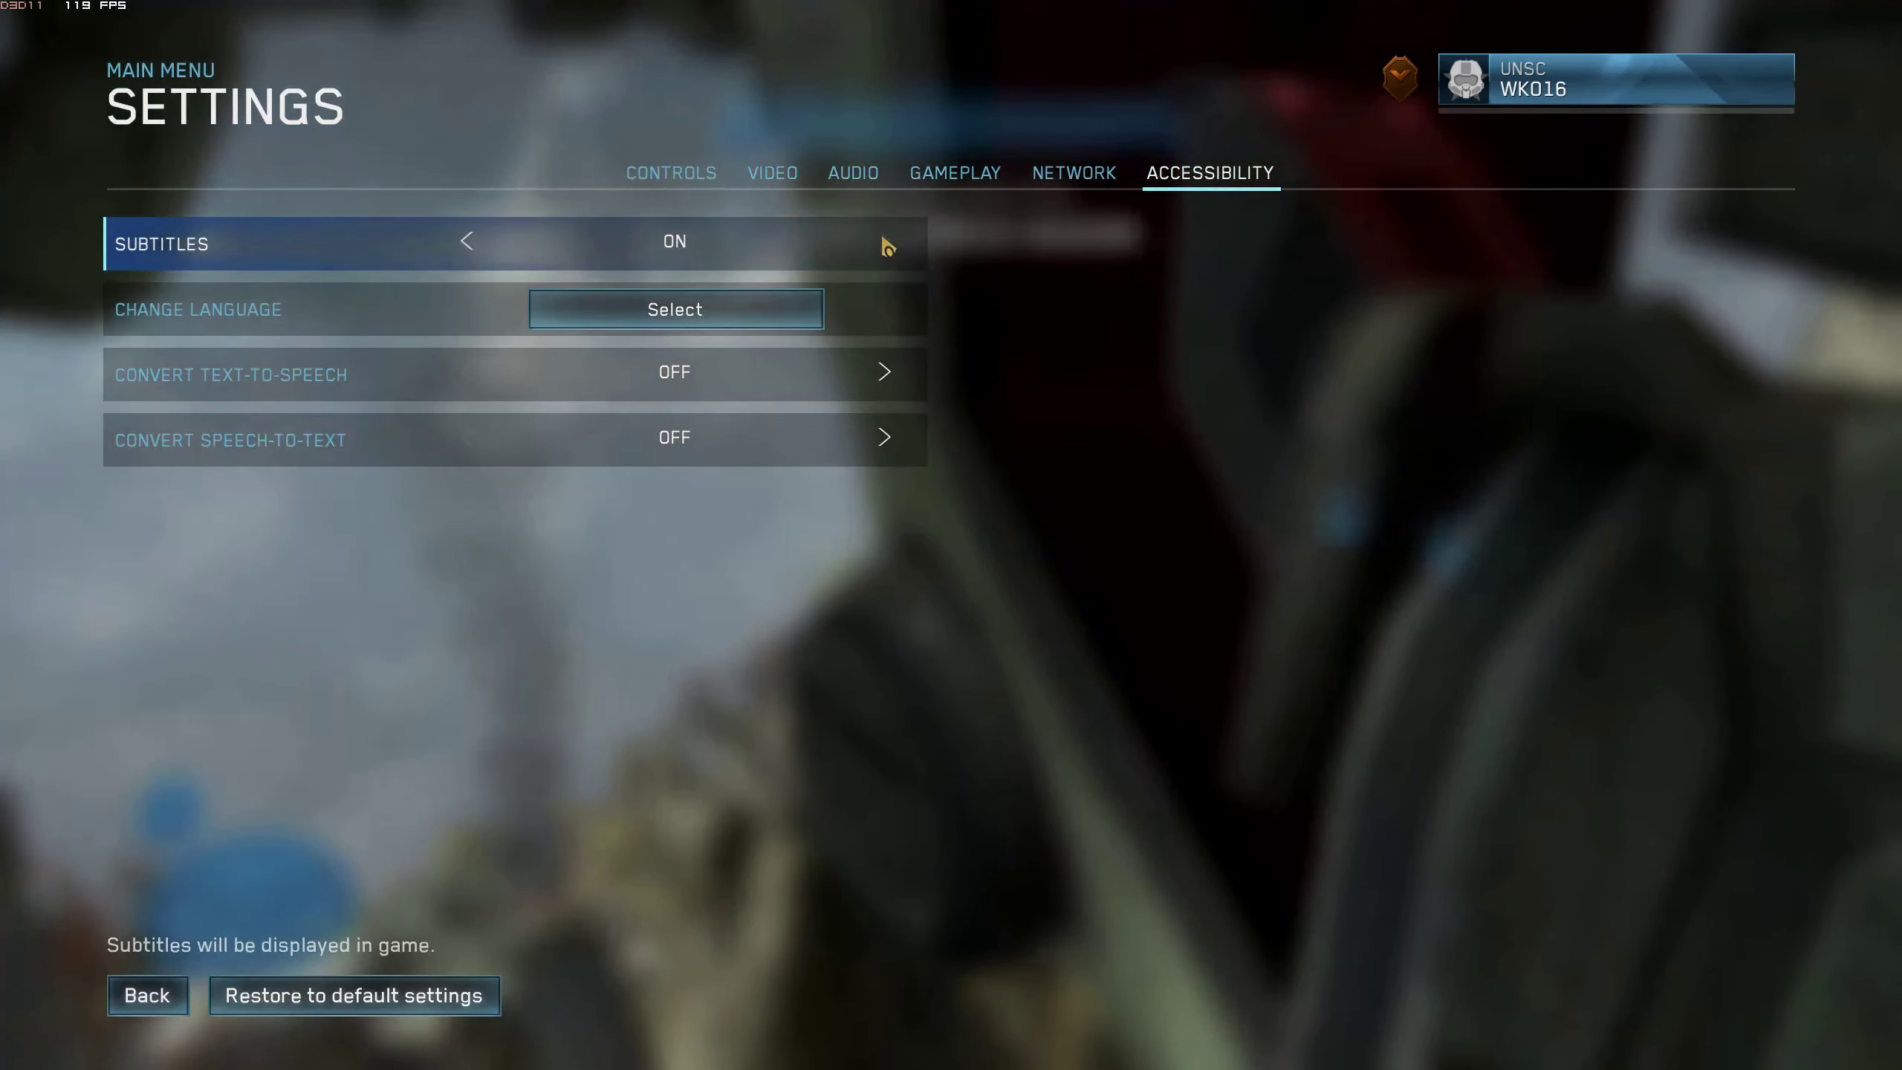
pyautogui.press('Escape')
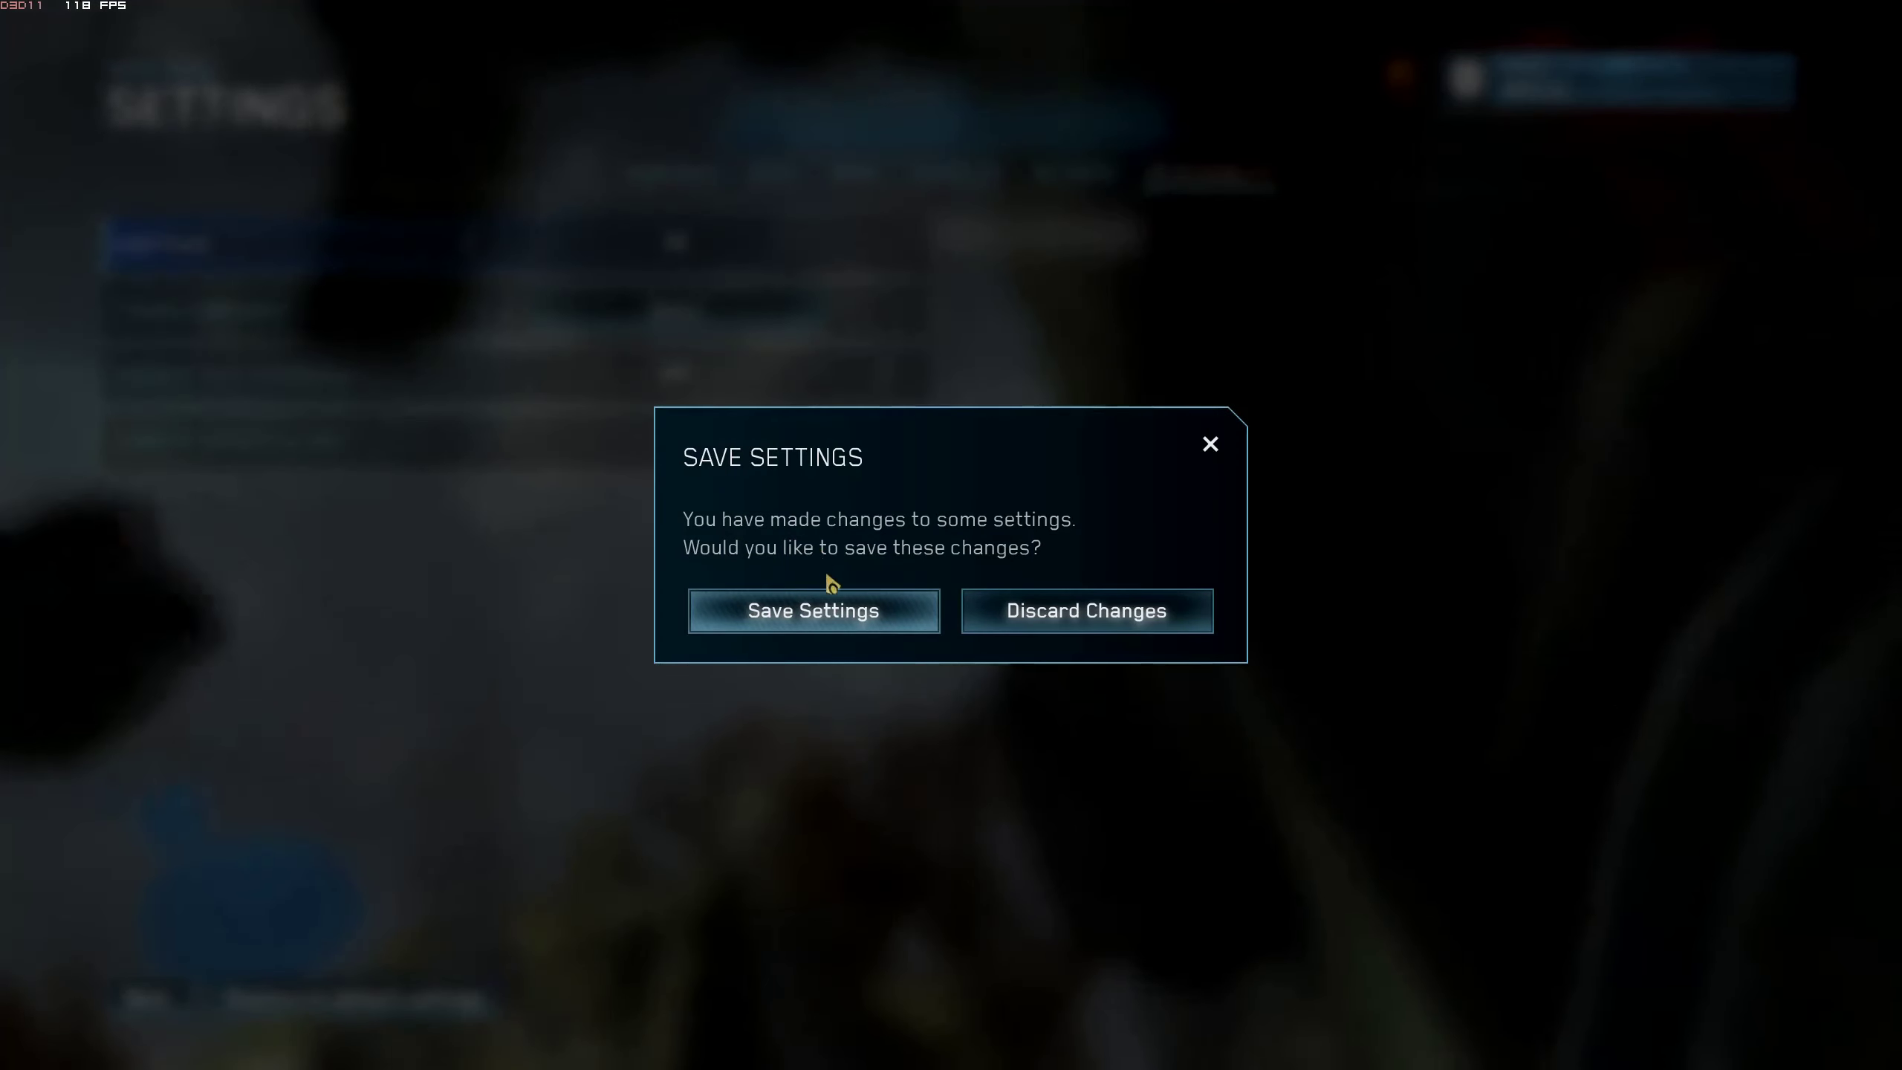
pyautogui.click(815, 607)
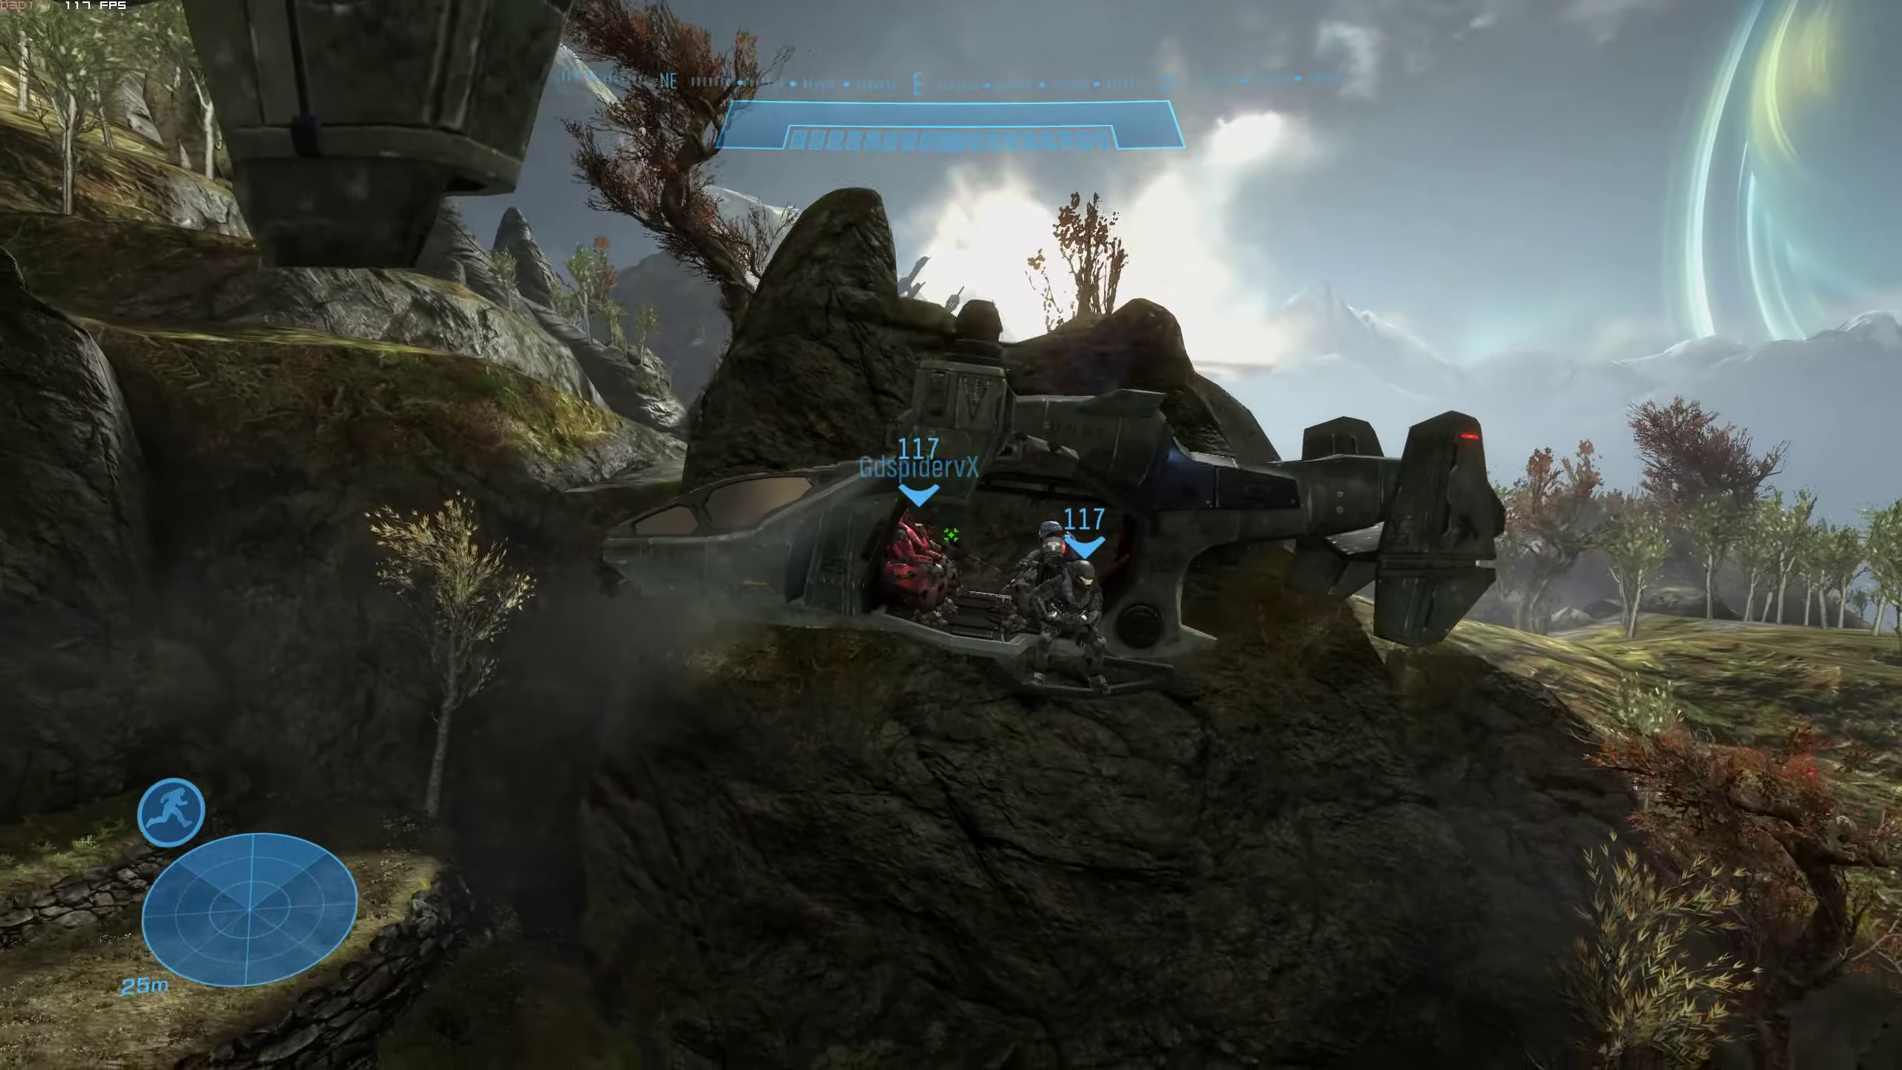
# - Board the Falcon alongside the two waiting squadmates
pyautogui.press('e')
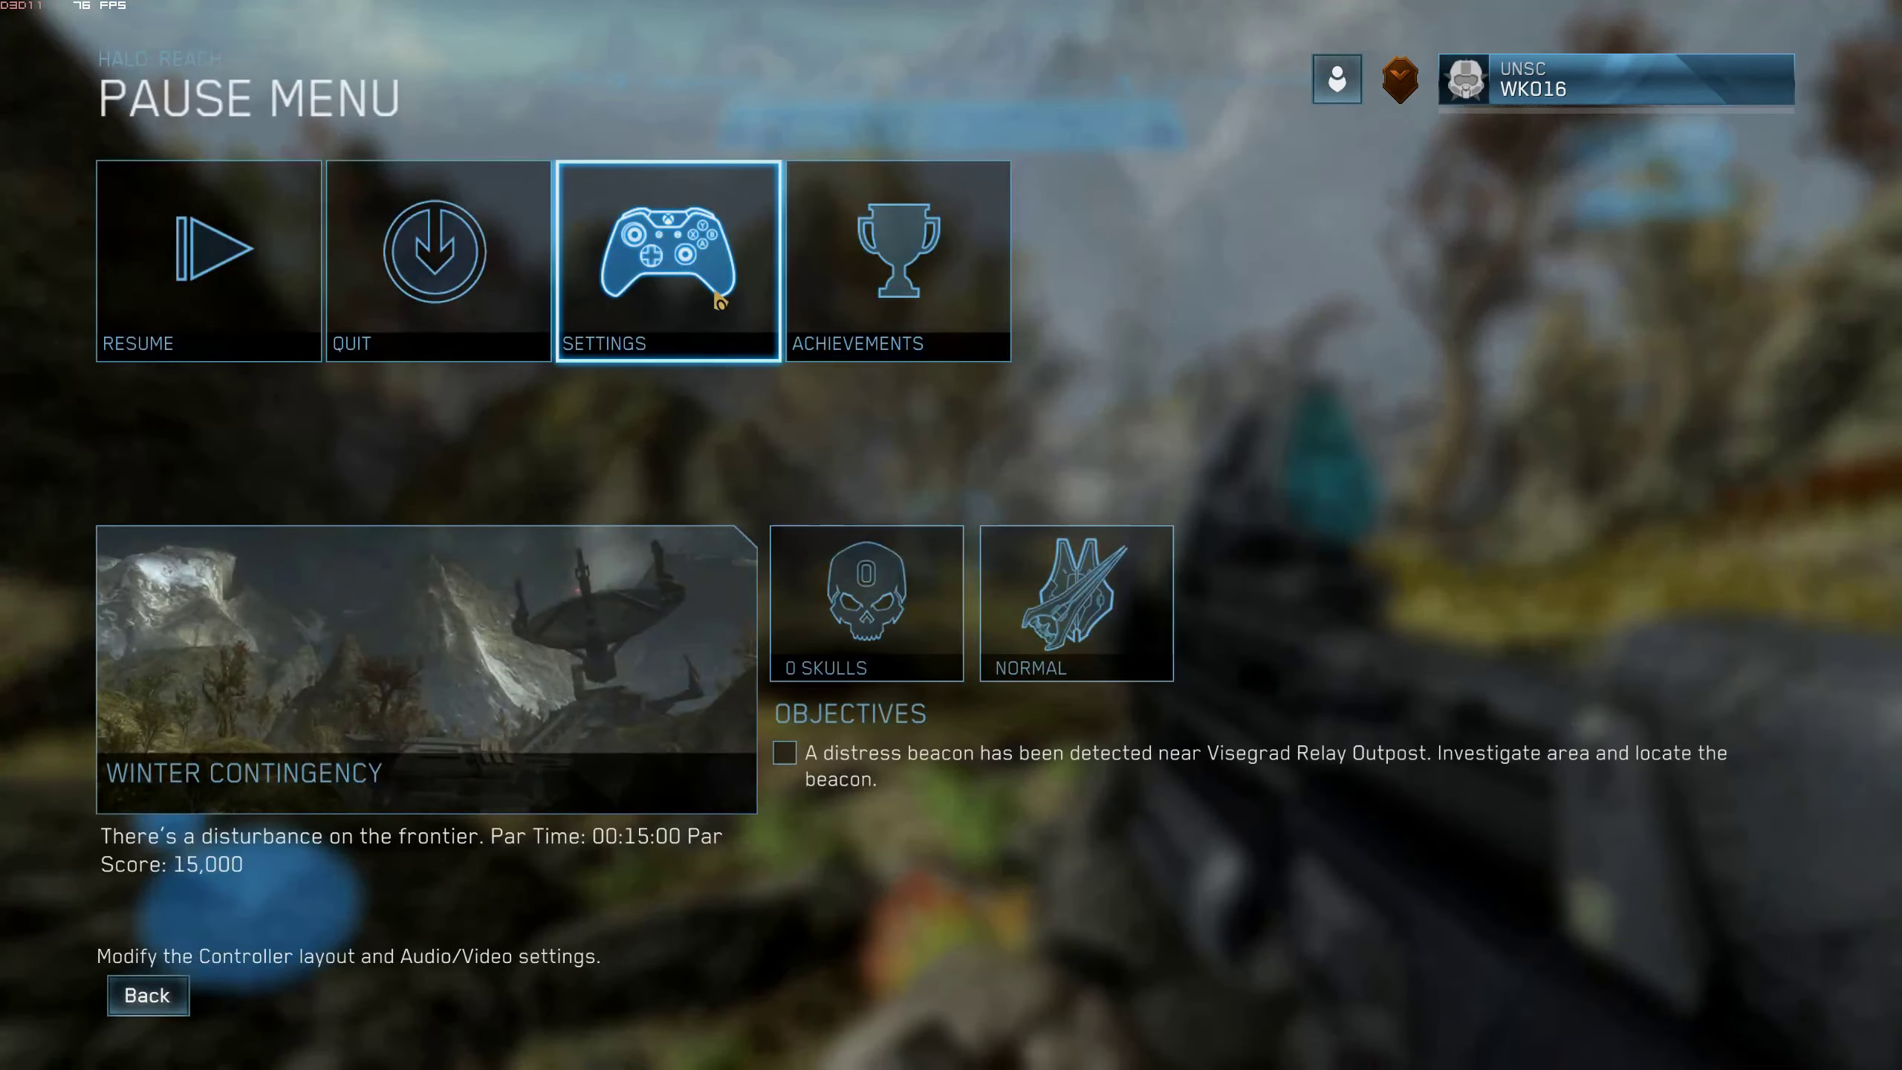
# - Open the game settings, exit keeping the changed settings, and resume the mission
pyautogui.click(718, 303)
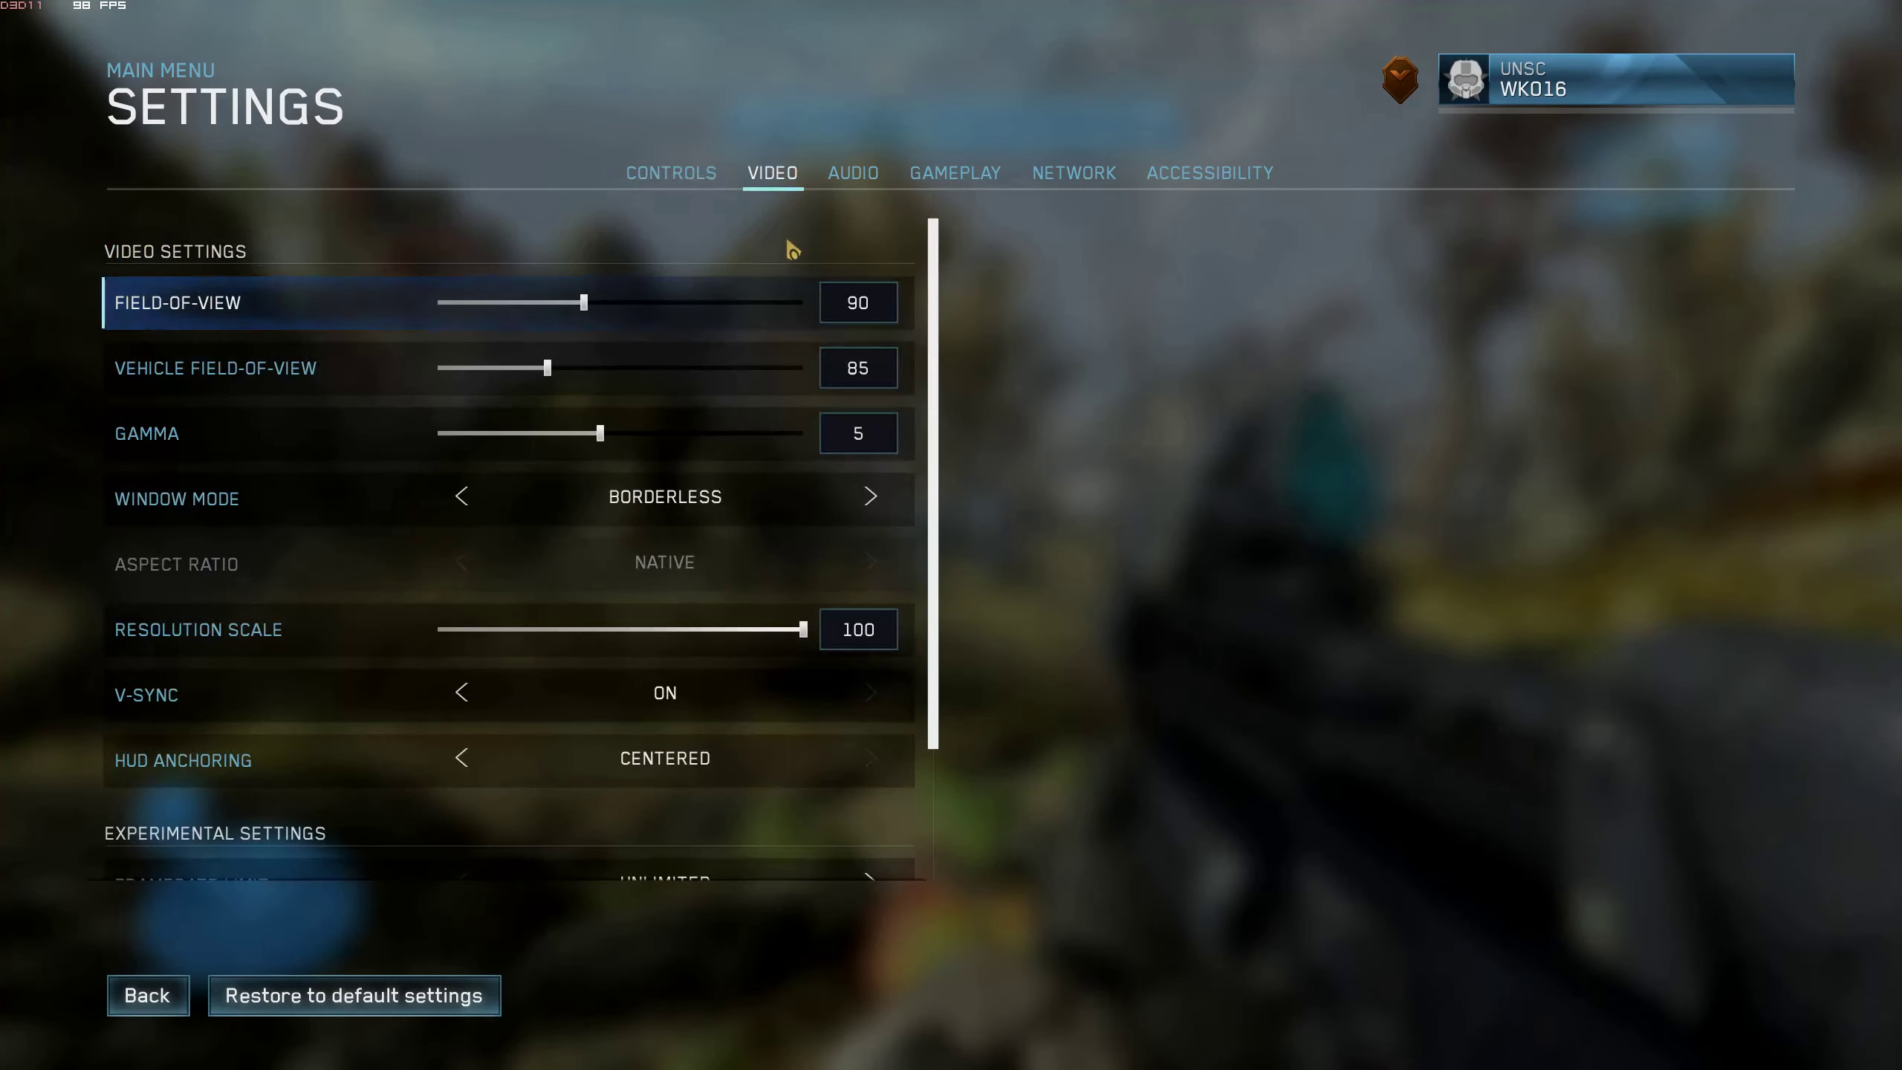
pyautogui.scroll(-1, 682, 776)
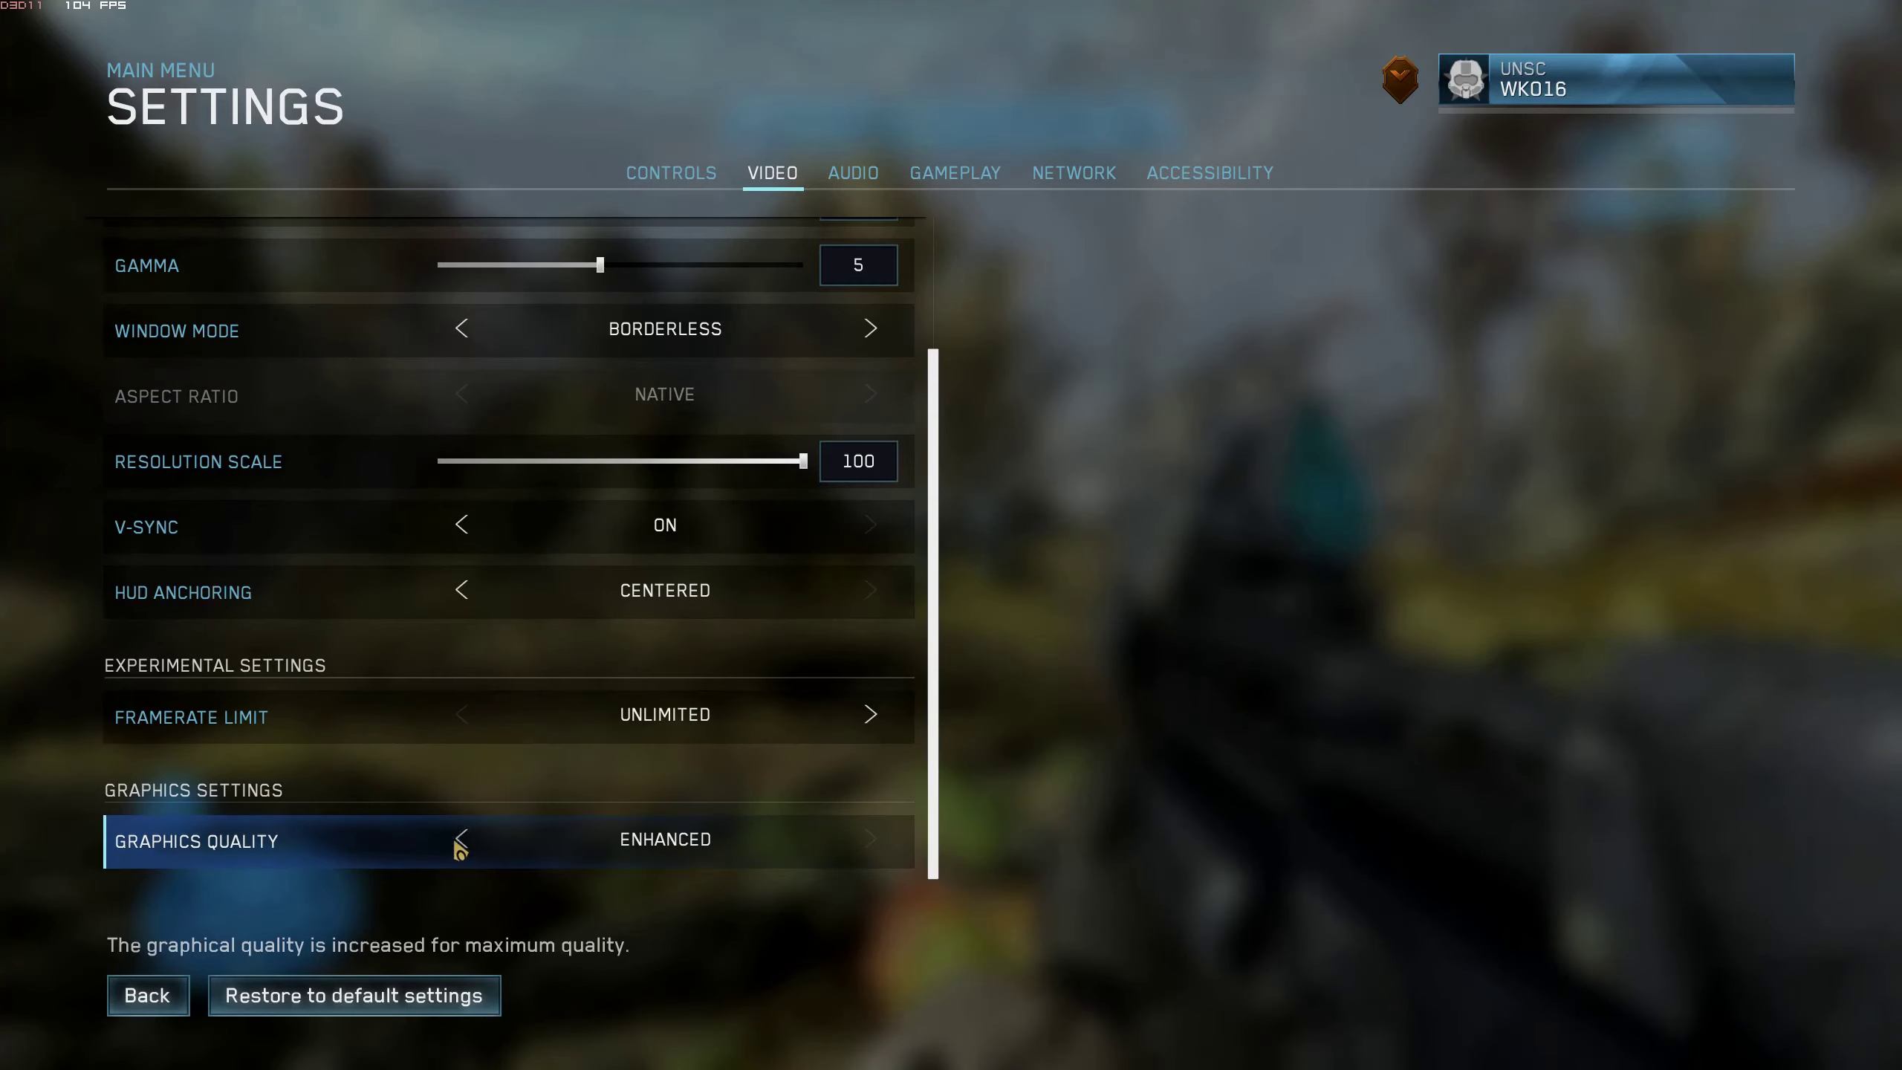
pyautogui.click(145, 997)
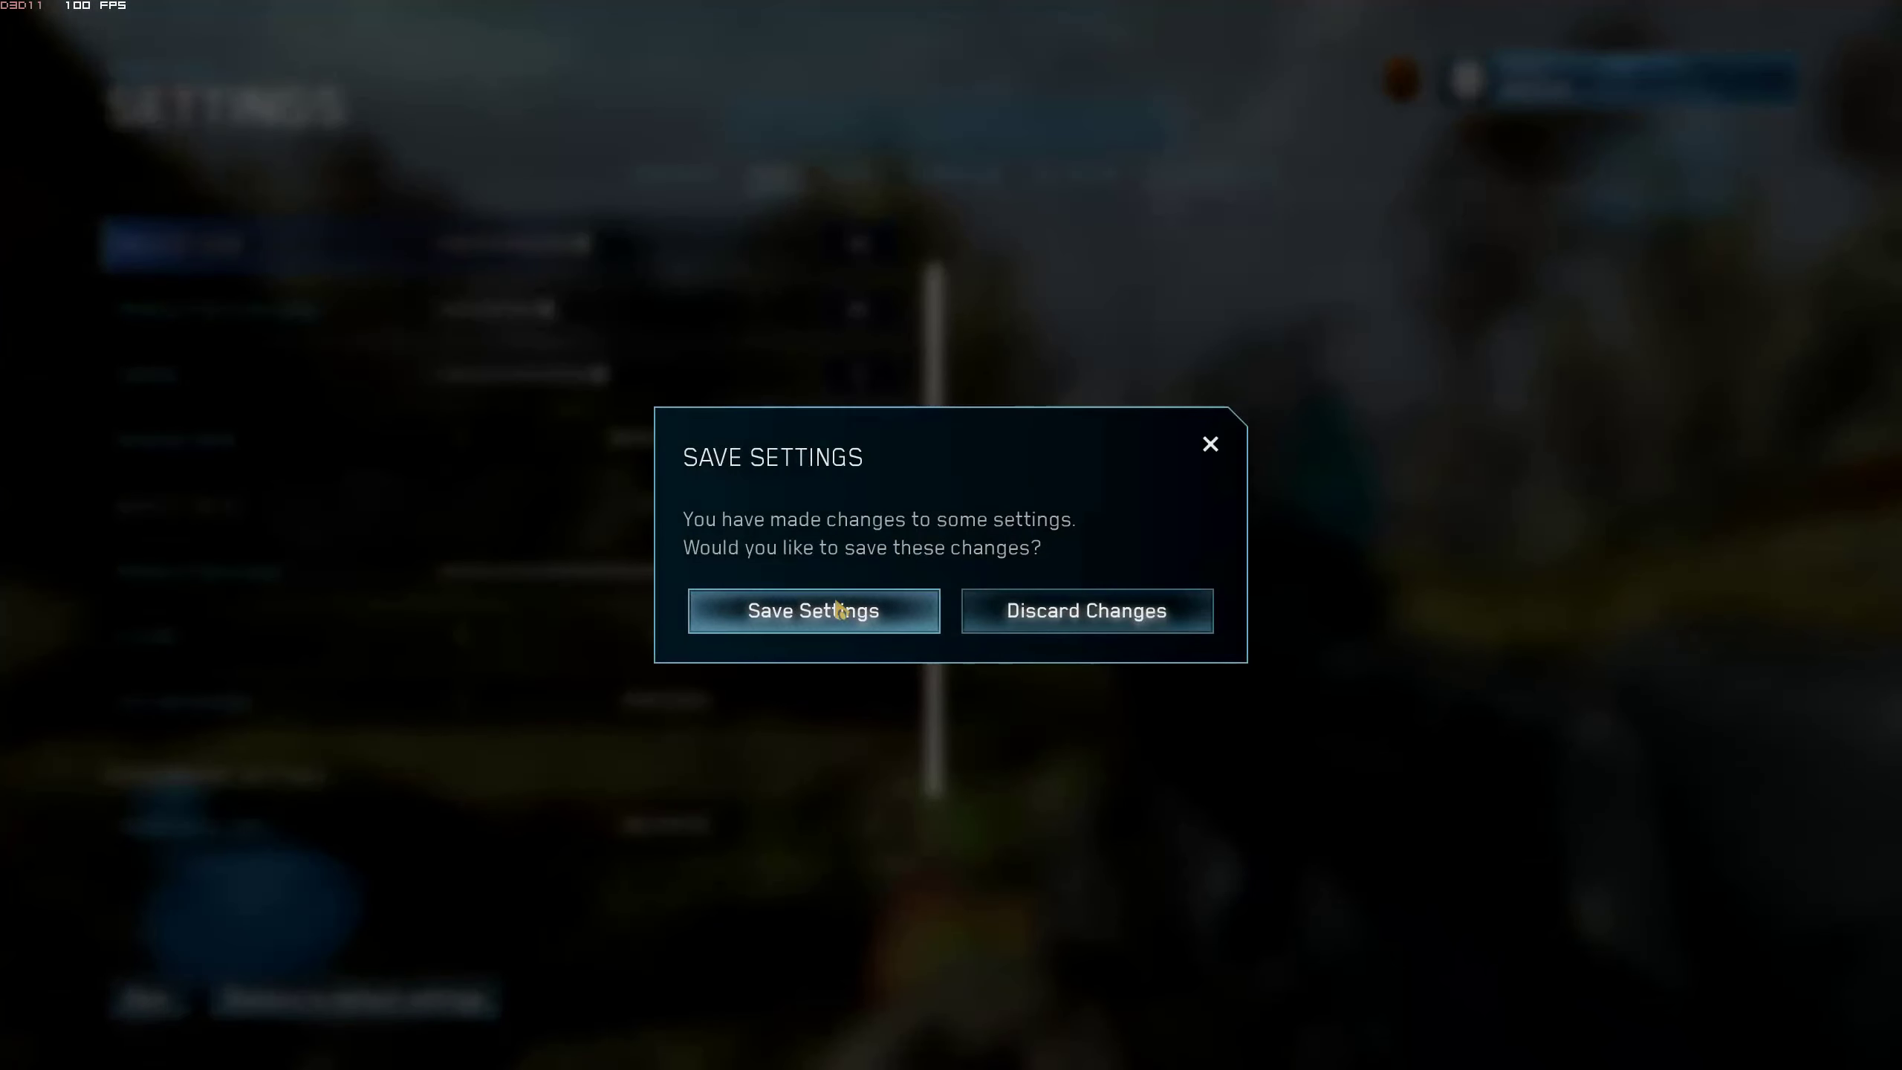
pyautogui.click(840, 616)
pyautogui.press('Escape')
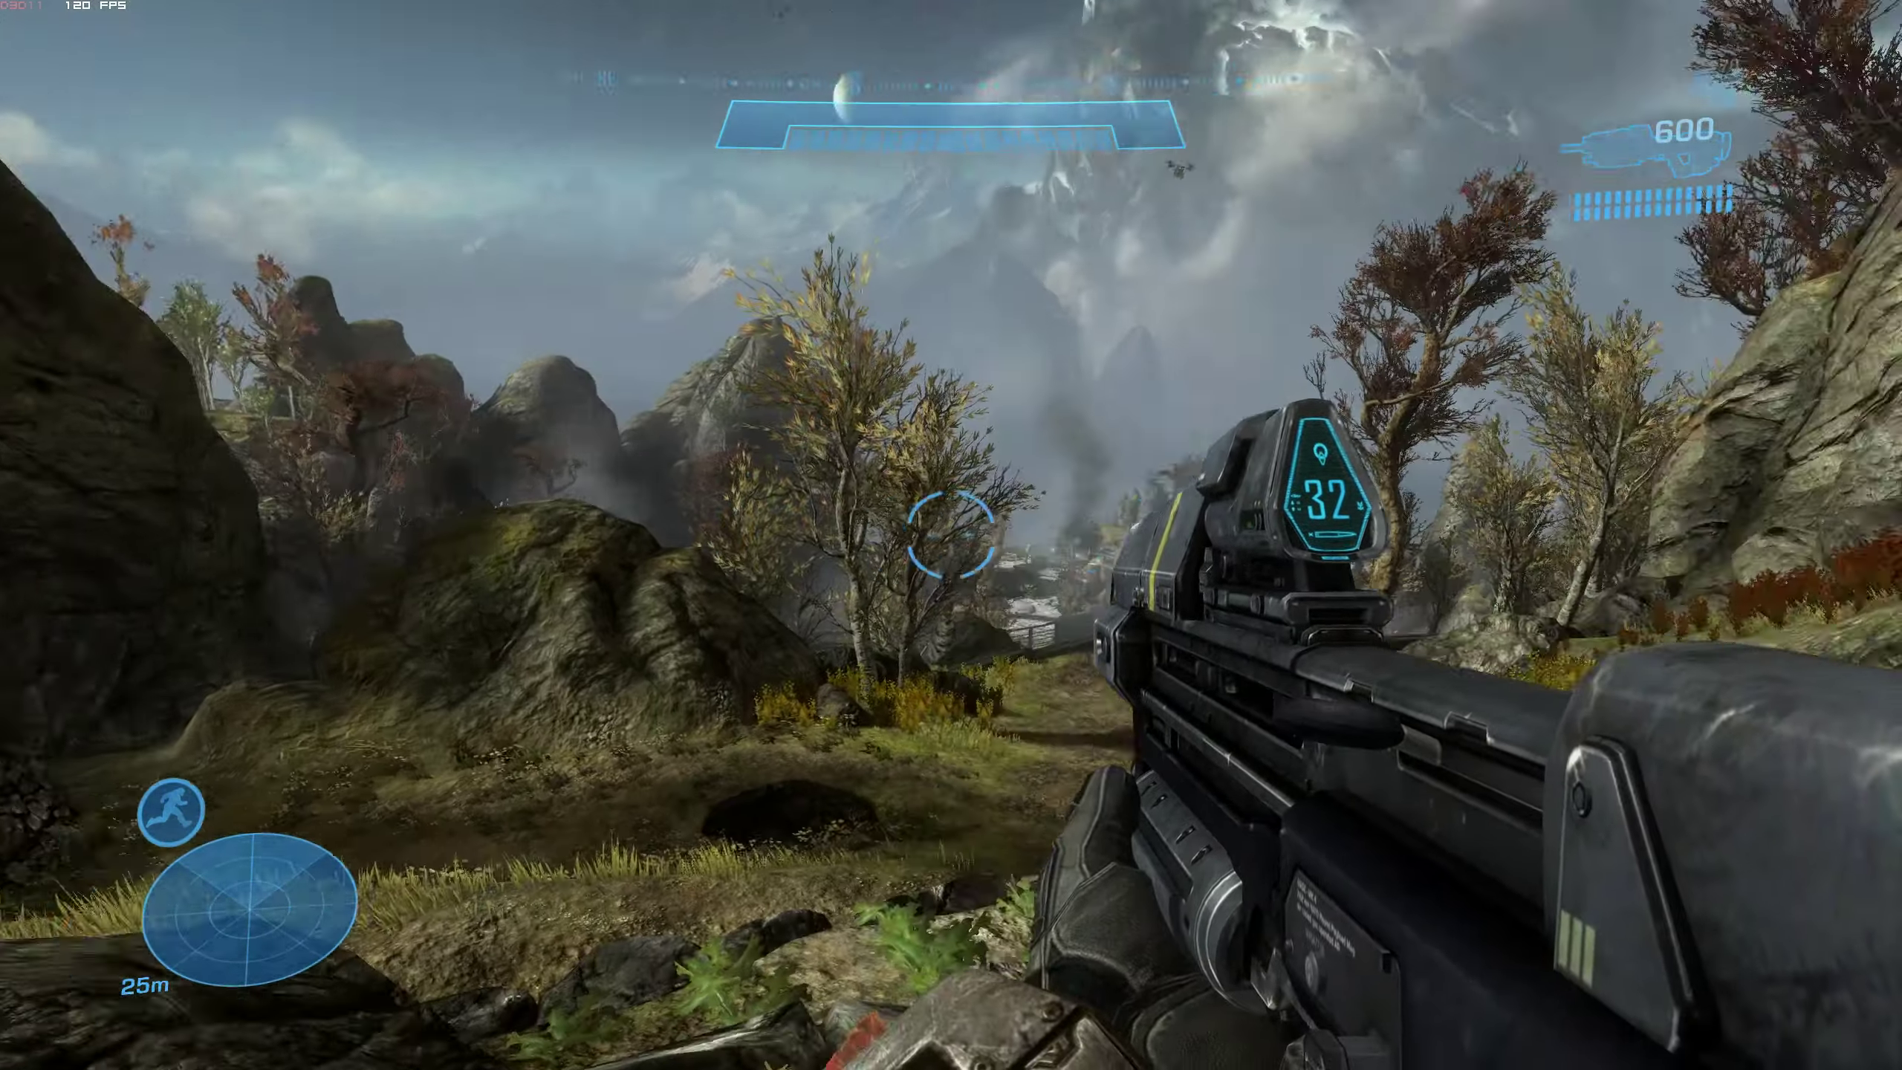
# - Review the Reach Video, Audio and Controls settings, then quit Winter Contingency to the main menu
pyautogui.press('Escape')
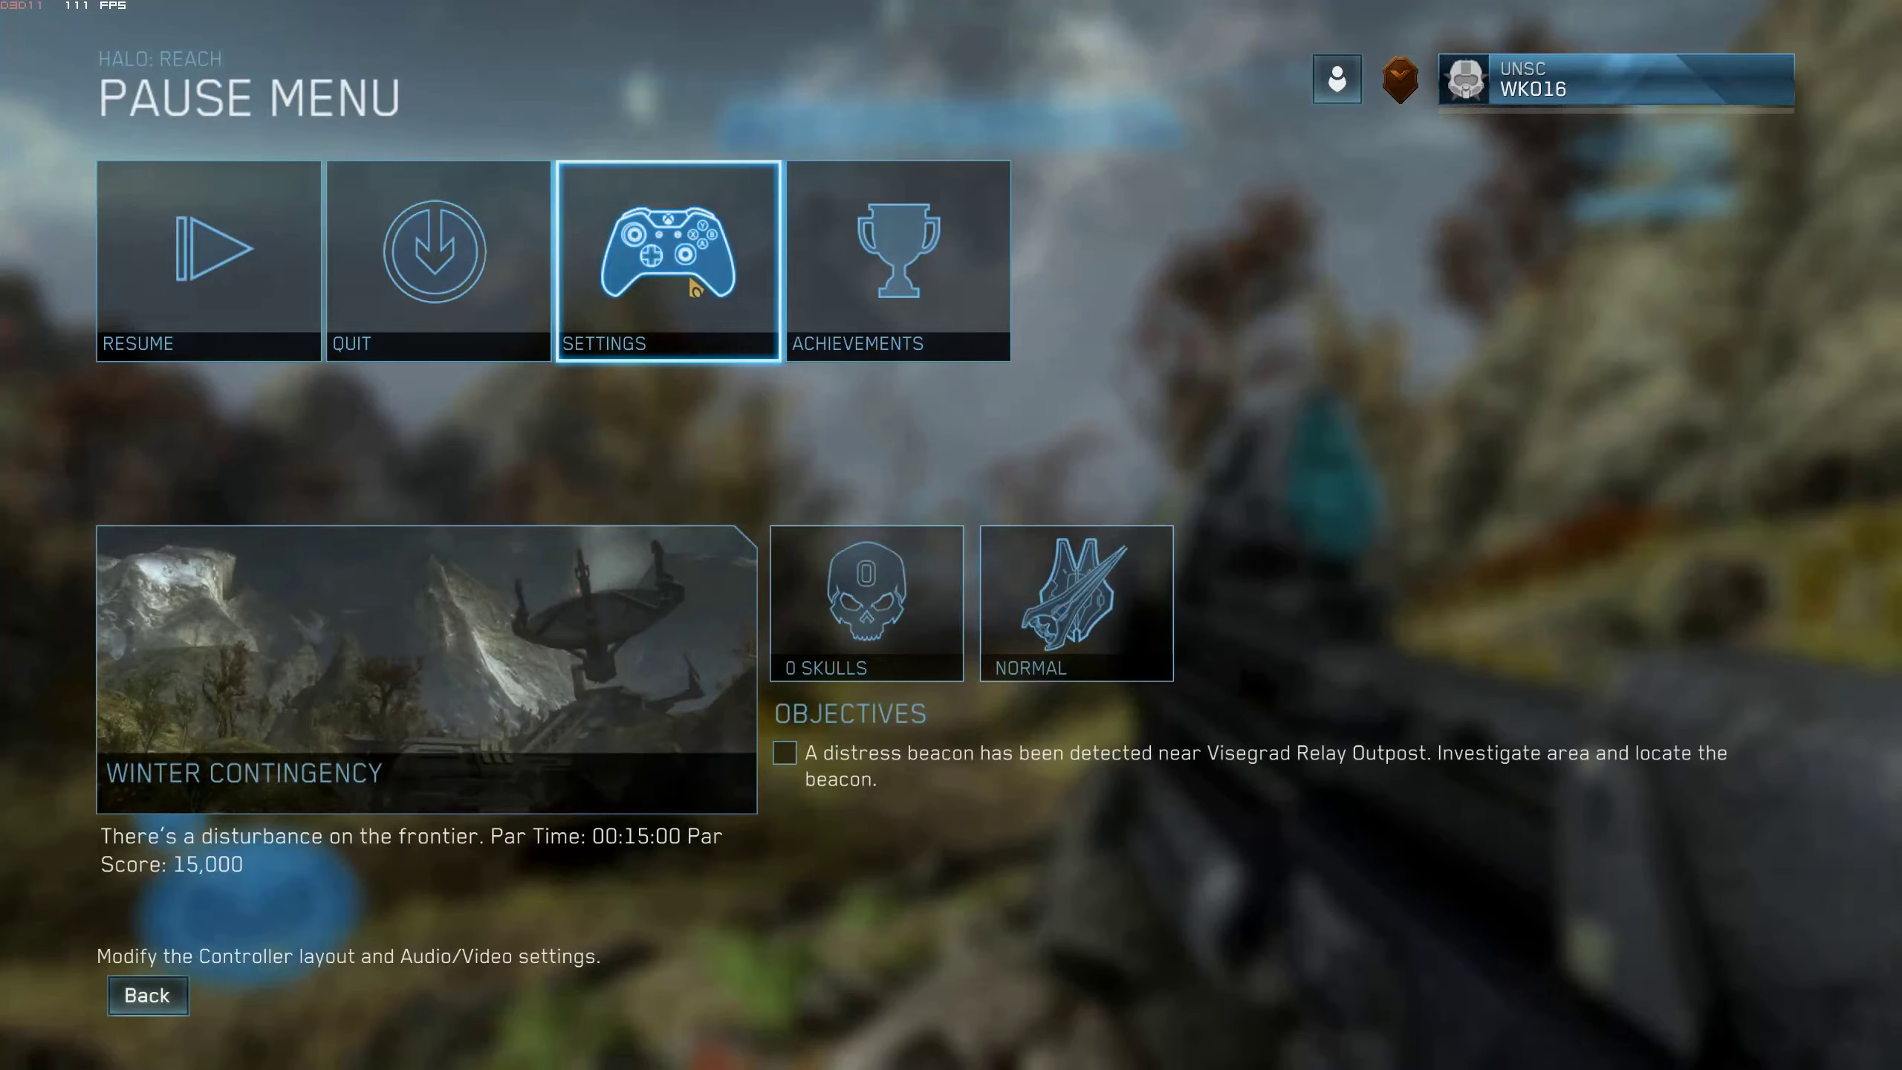
pyautogui.click(667, 261)
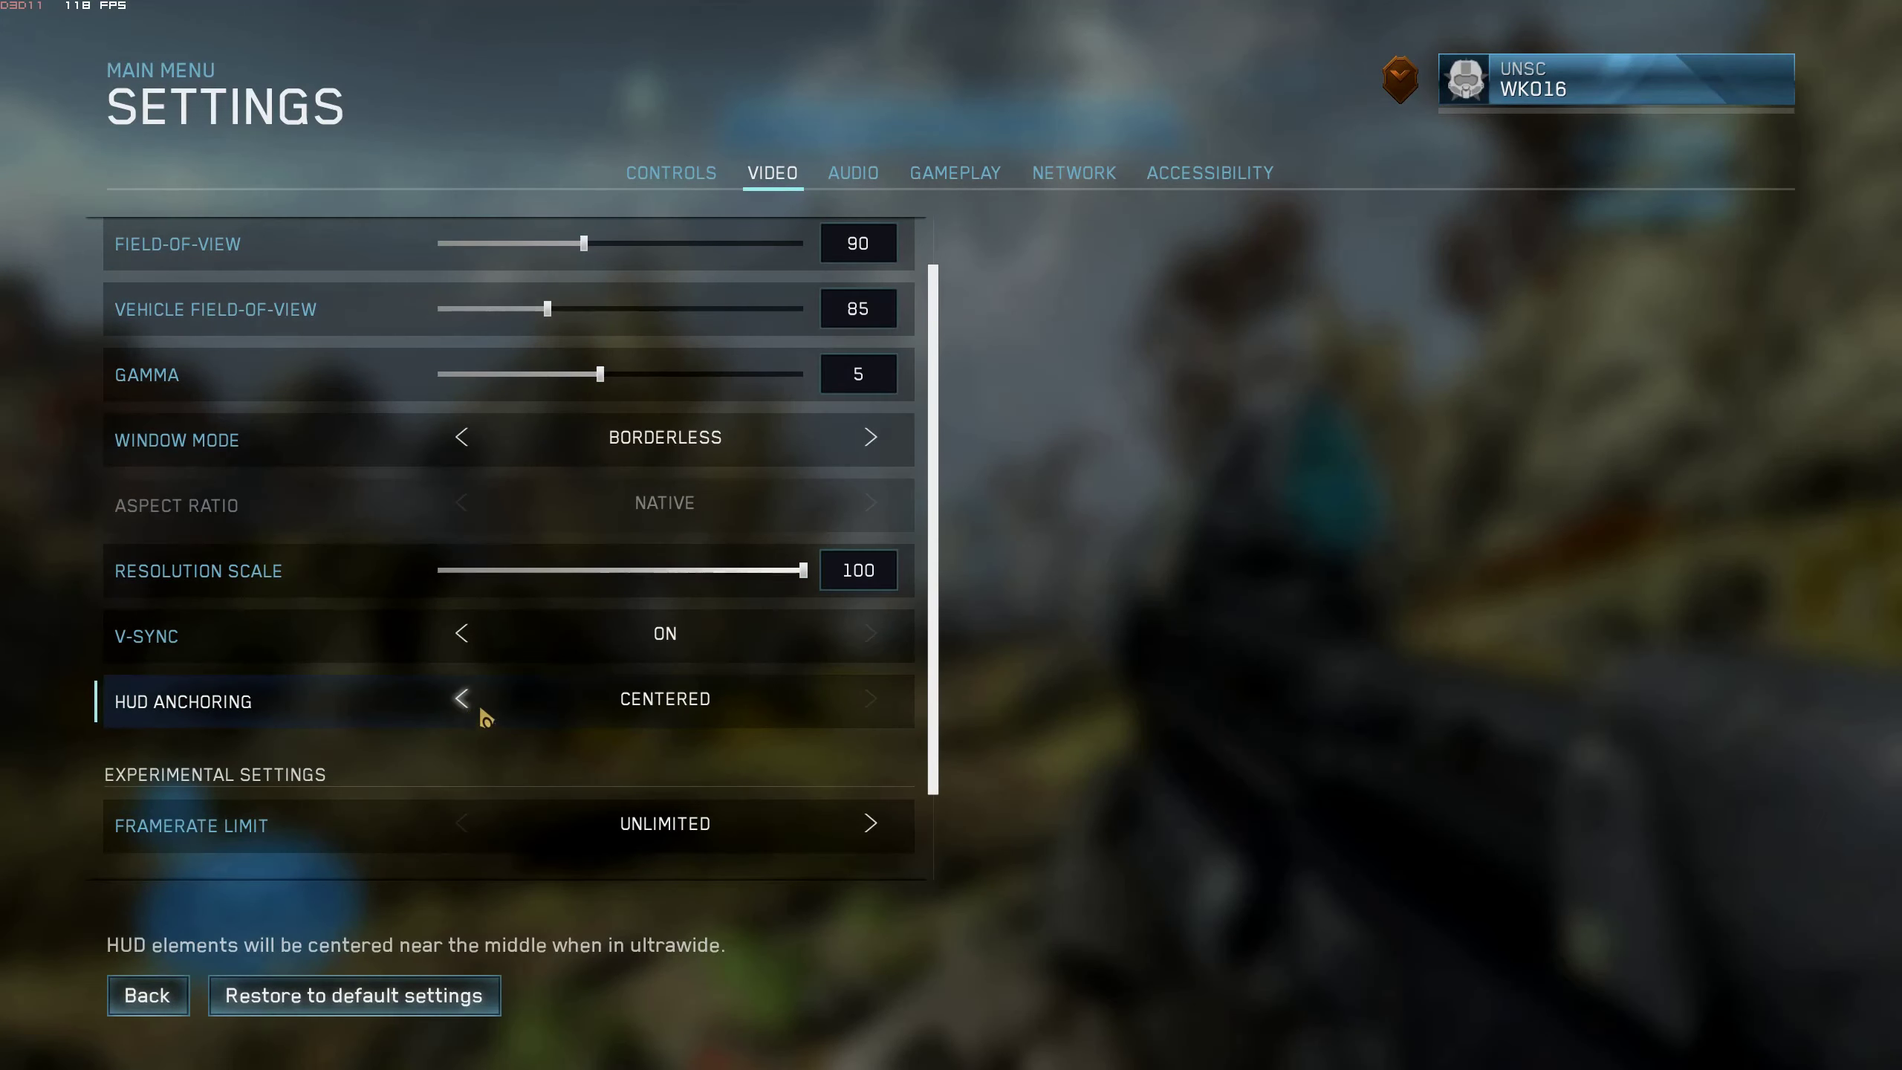
pyautogui.scroll(-2, 487, 715)
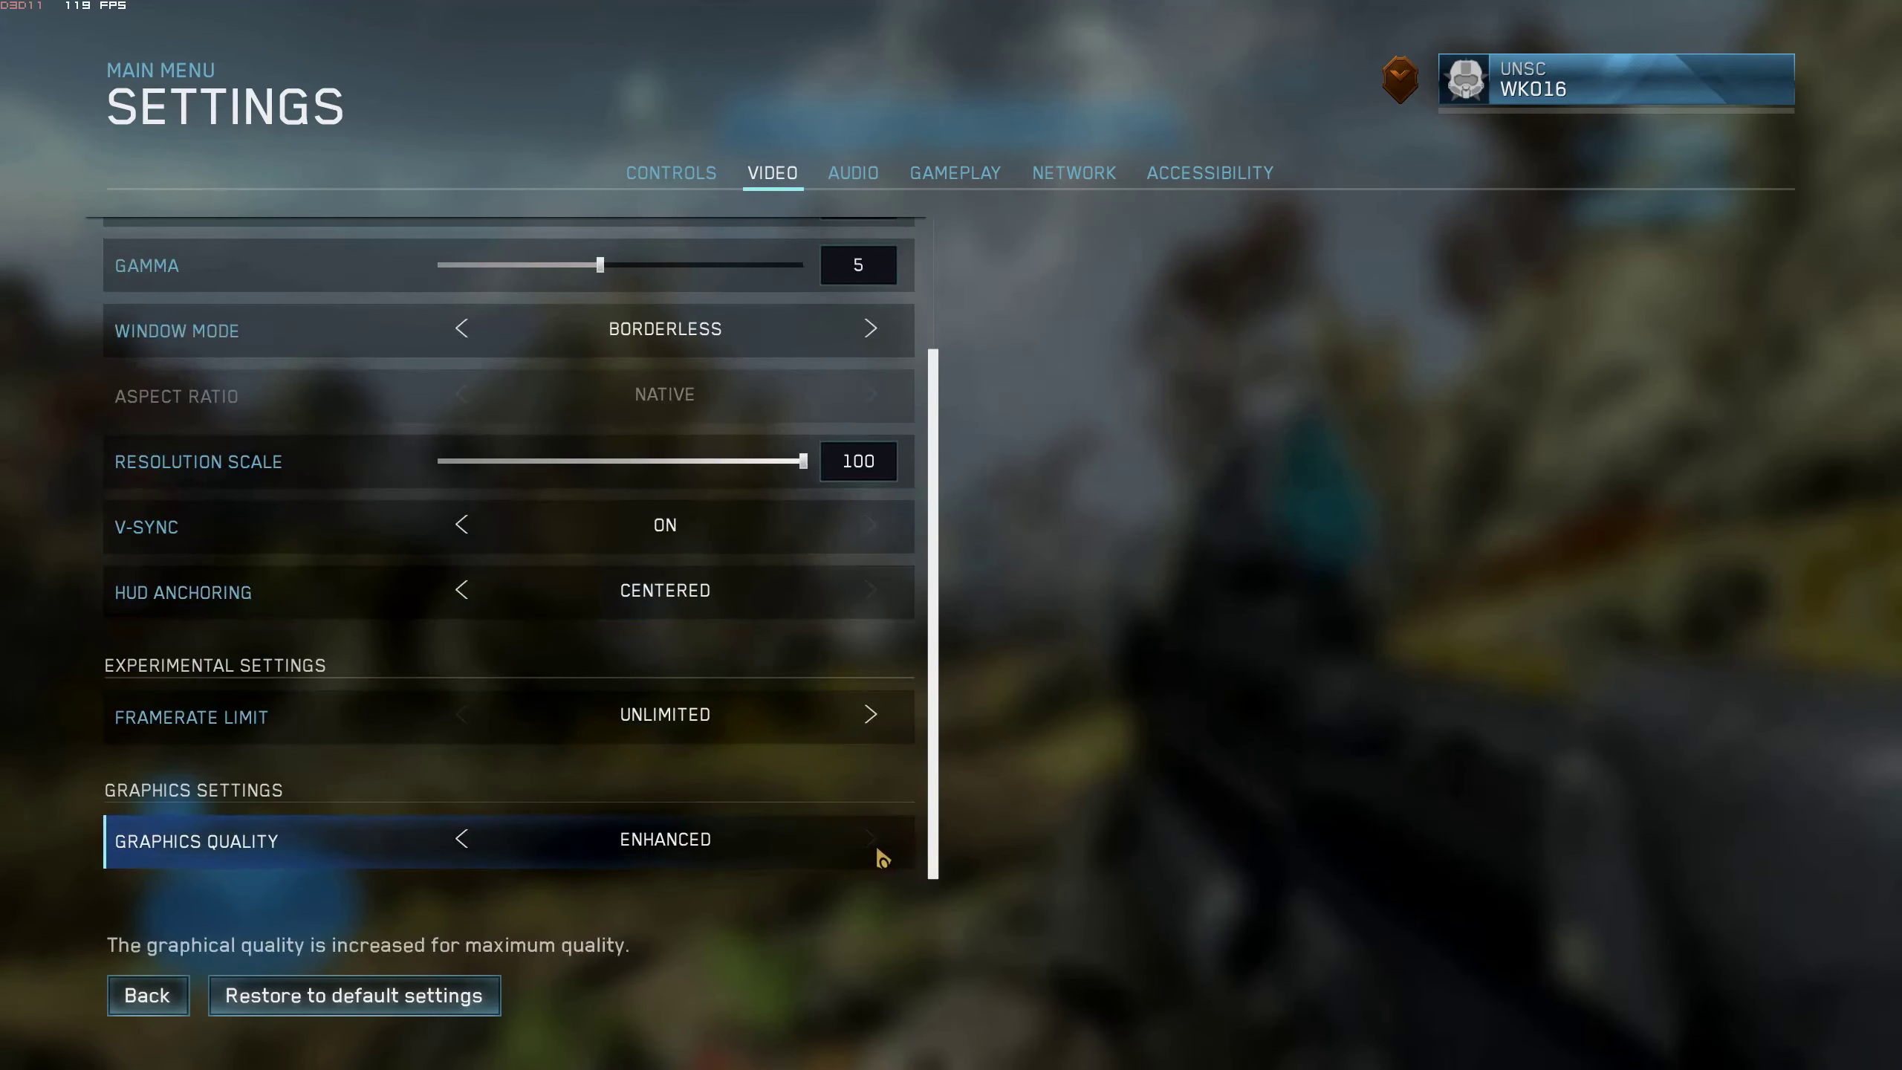
pyautogui.press('Escape')
pyautogui.press('Escape')
pyautogui.click(652, 356)
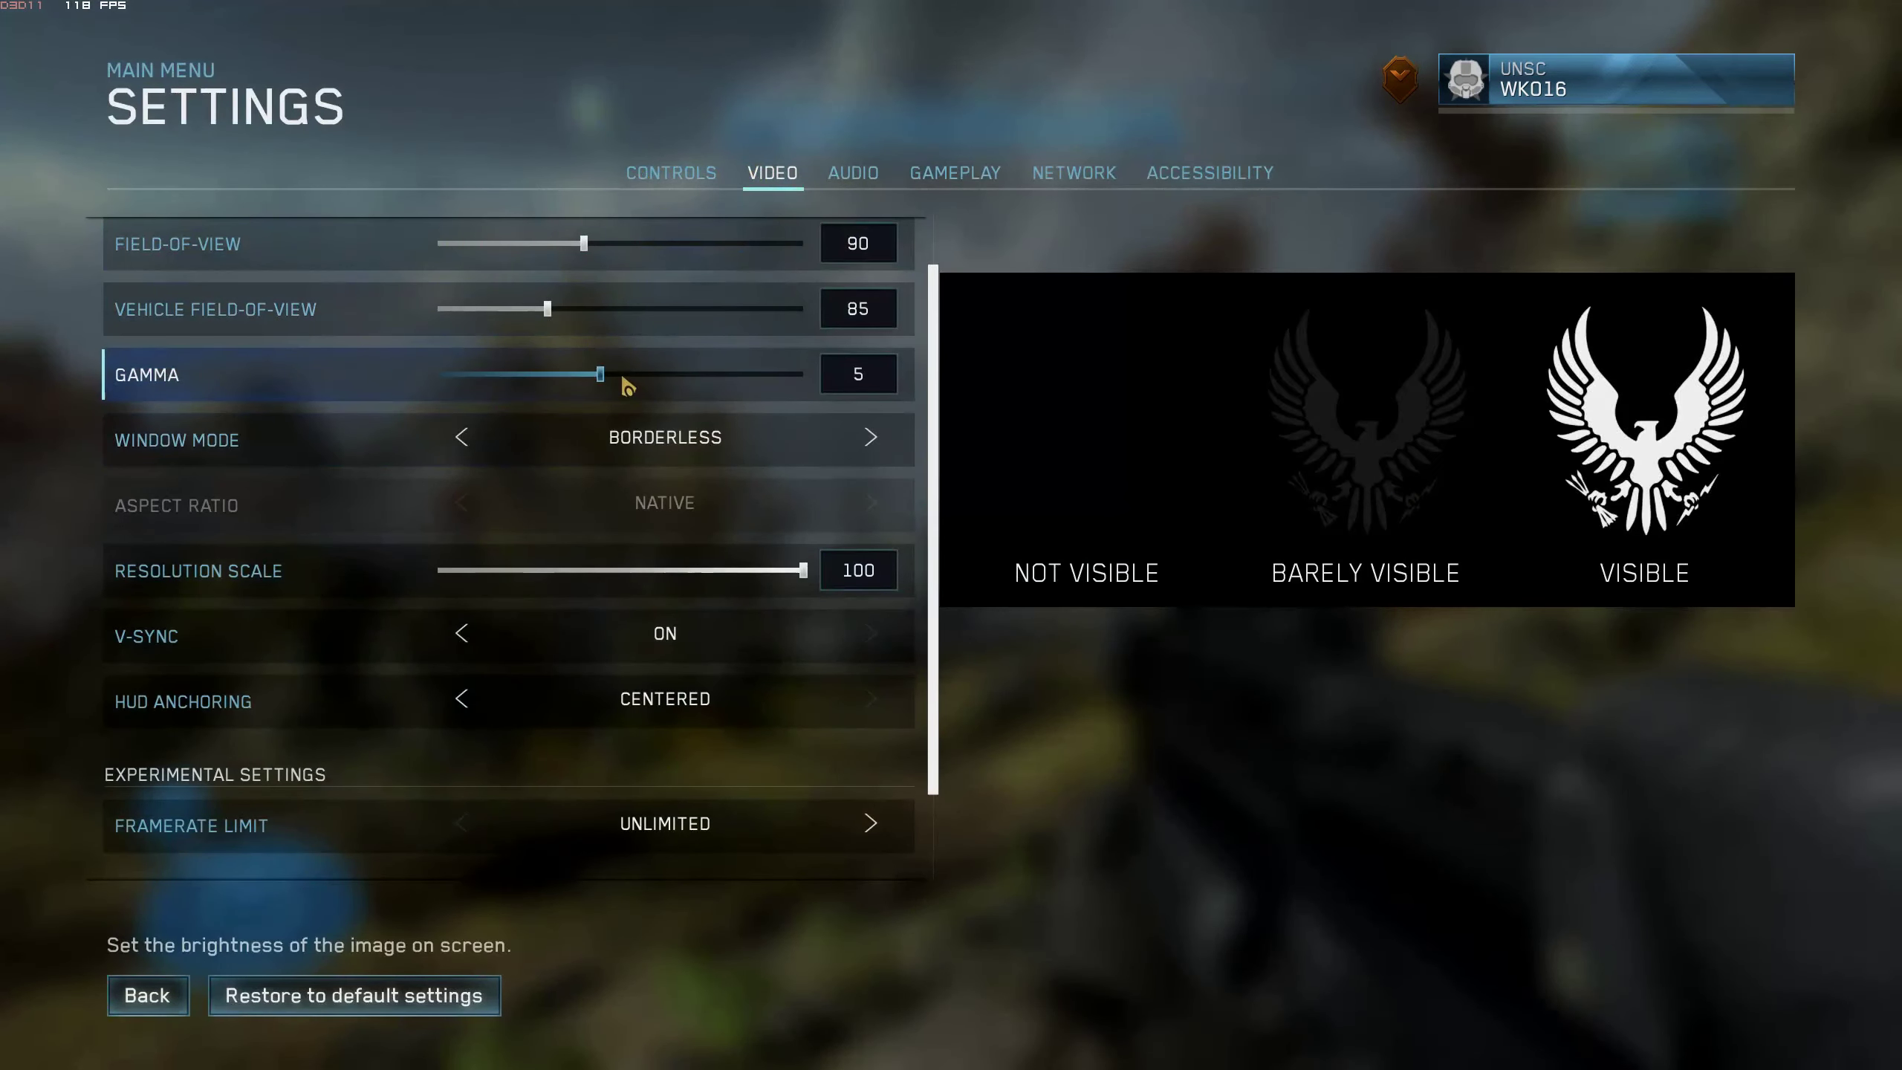
pyautogui.scroll(-1, 671, 657)
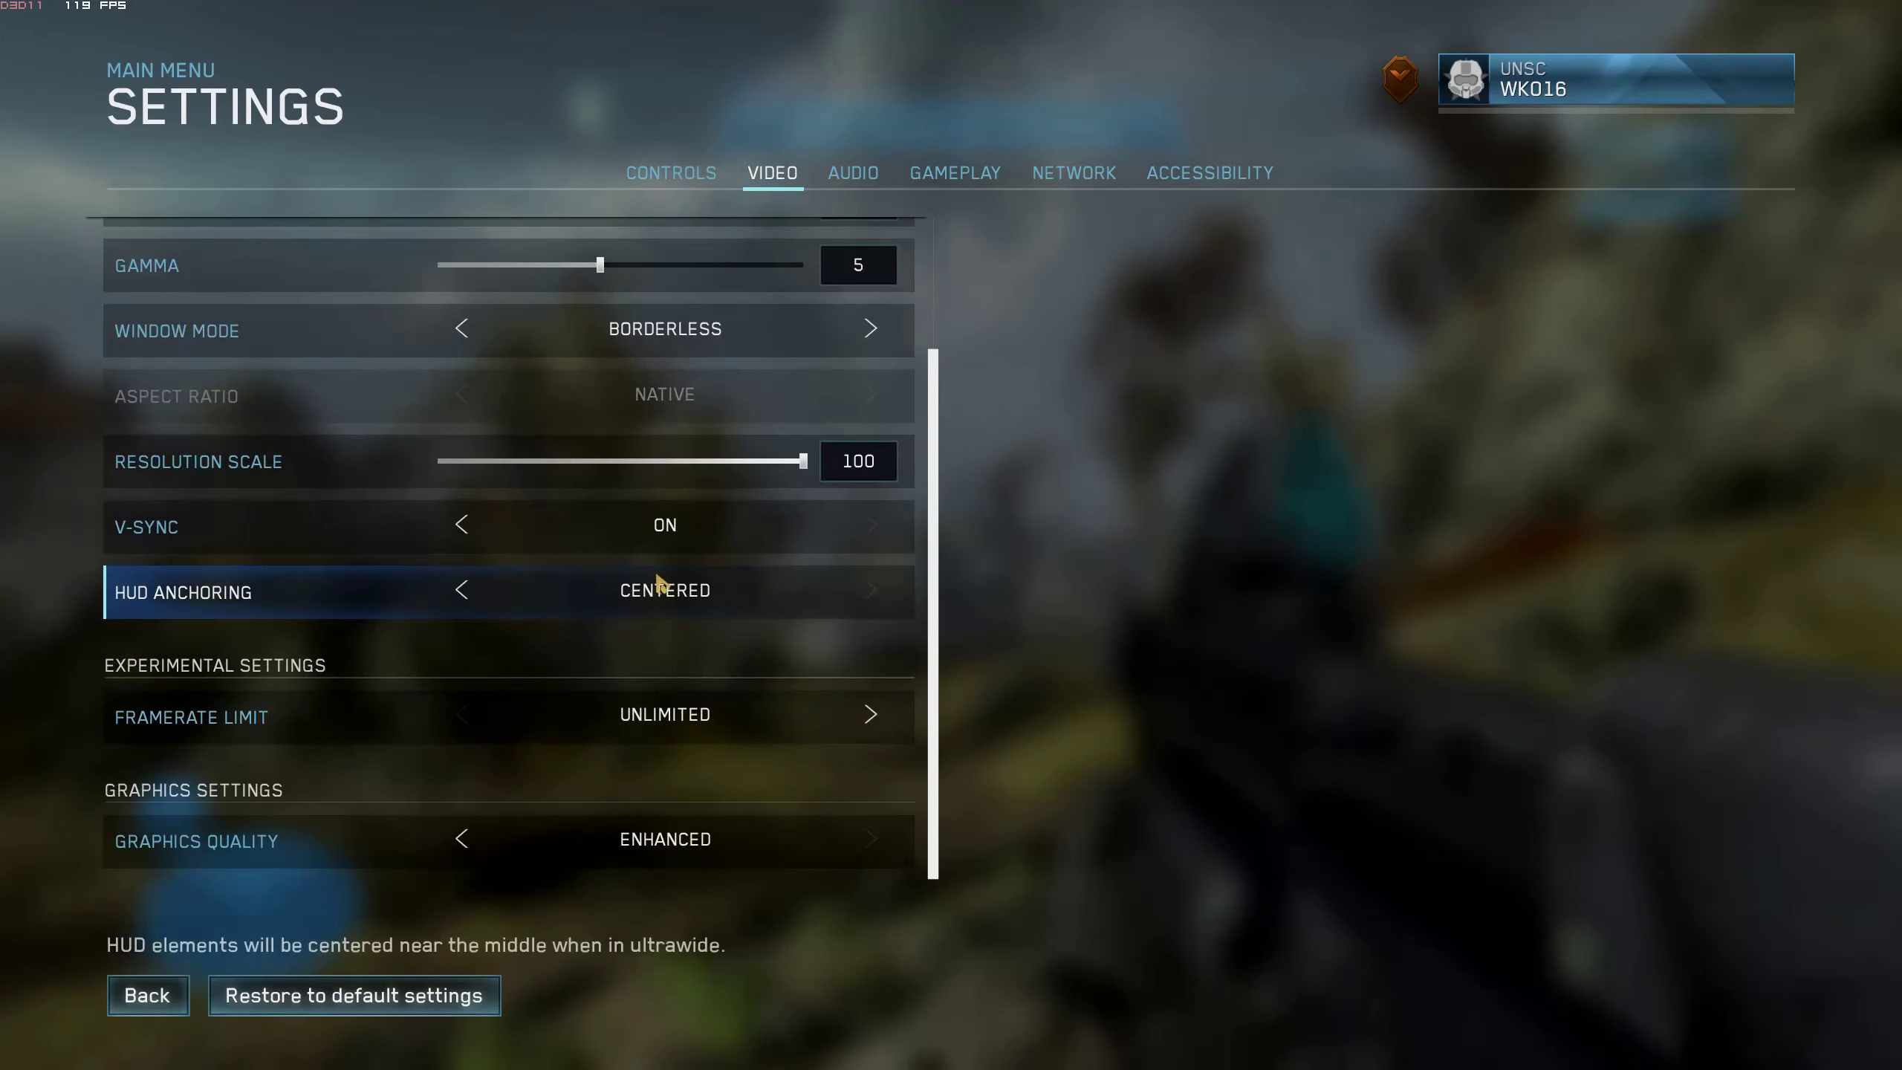
pyautogui.scroll(1, 645, 431)
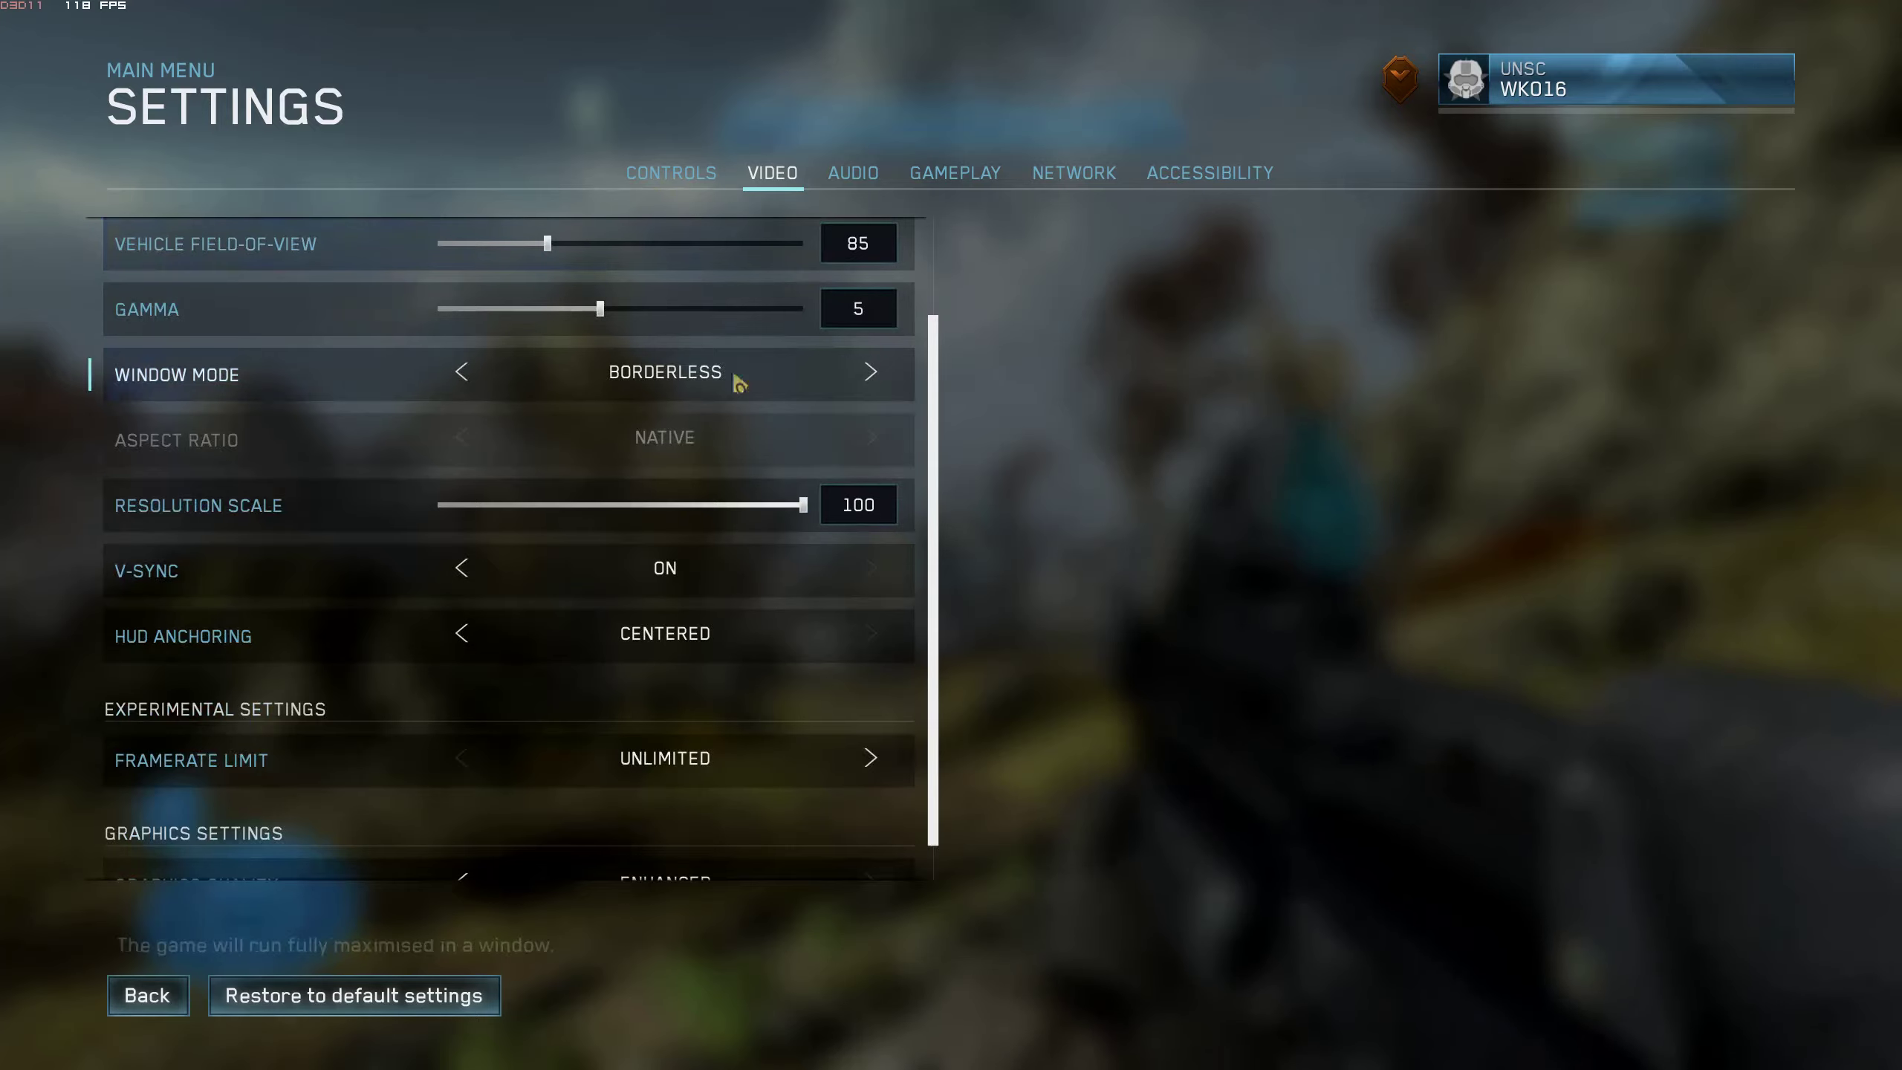
pyautogui.click(852, 176)
pyautogui.click(668, 176)
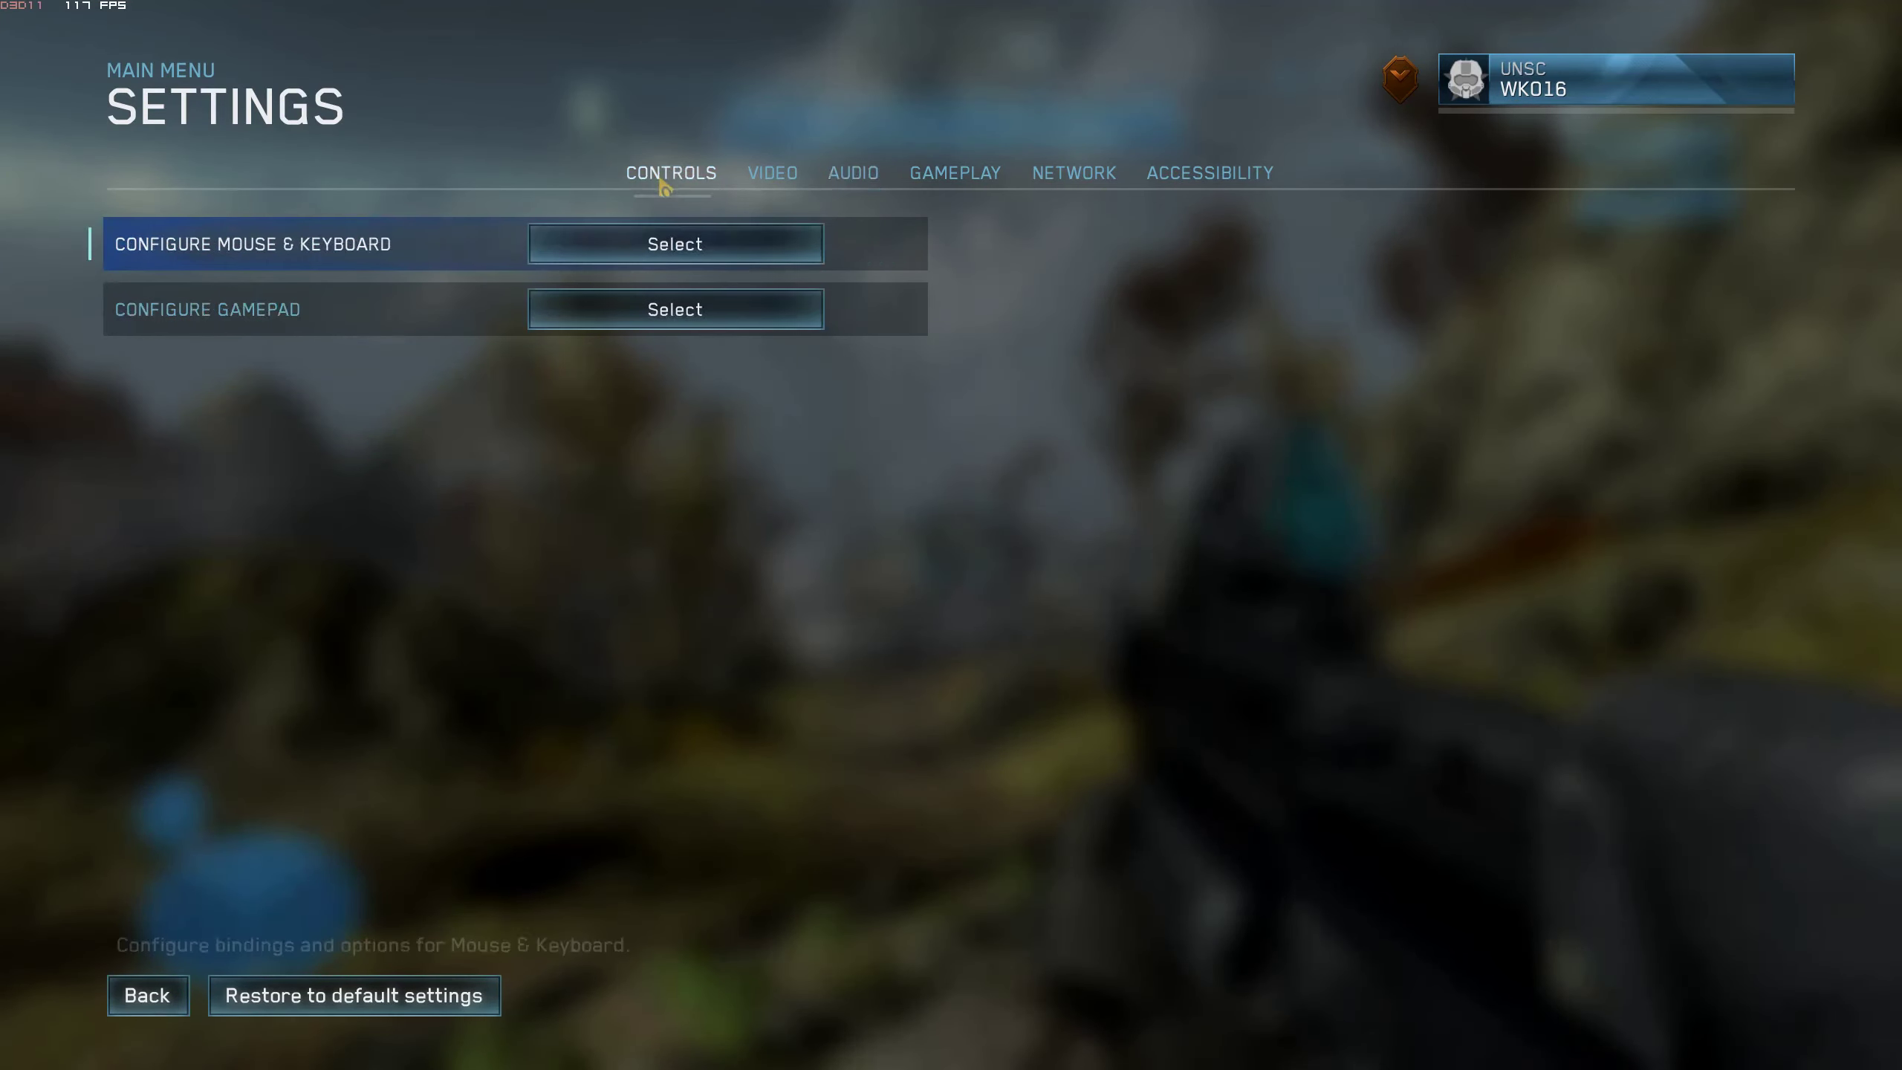
pyautogui.press('Escape')
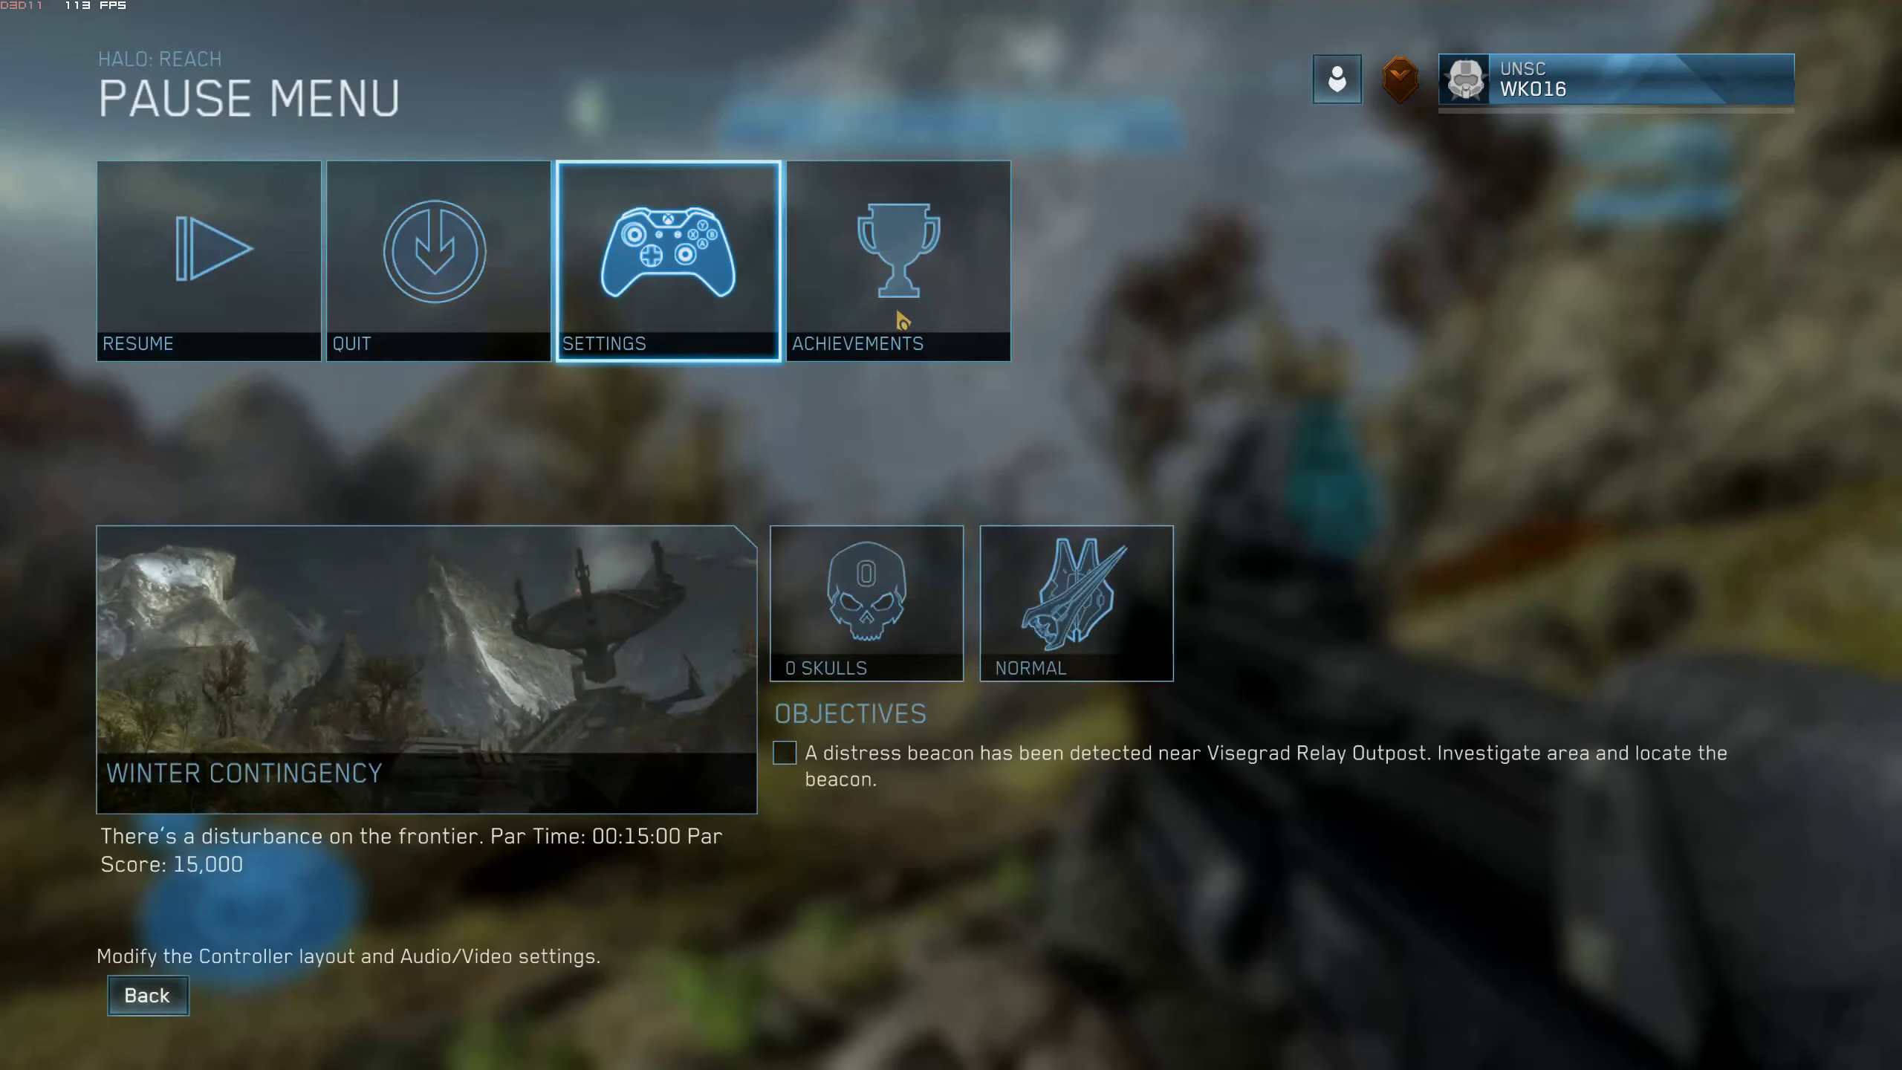
pyautogui.press('Escape')
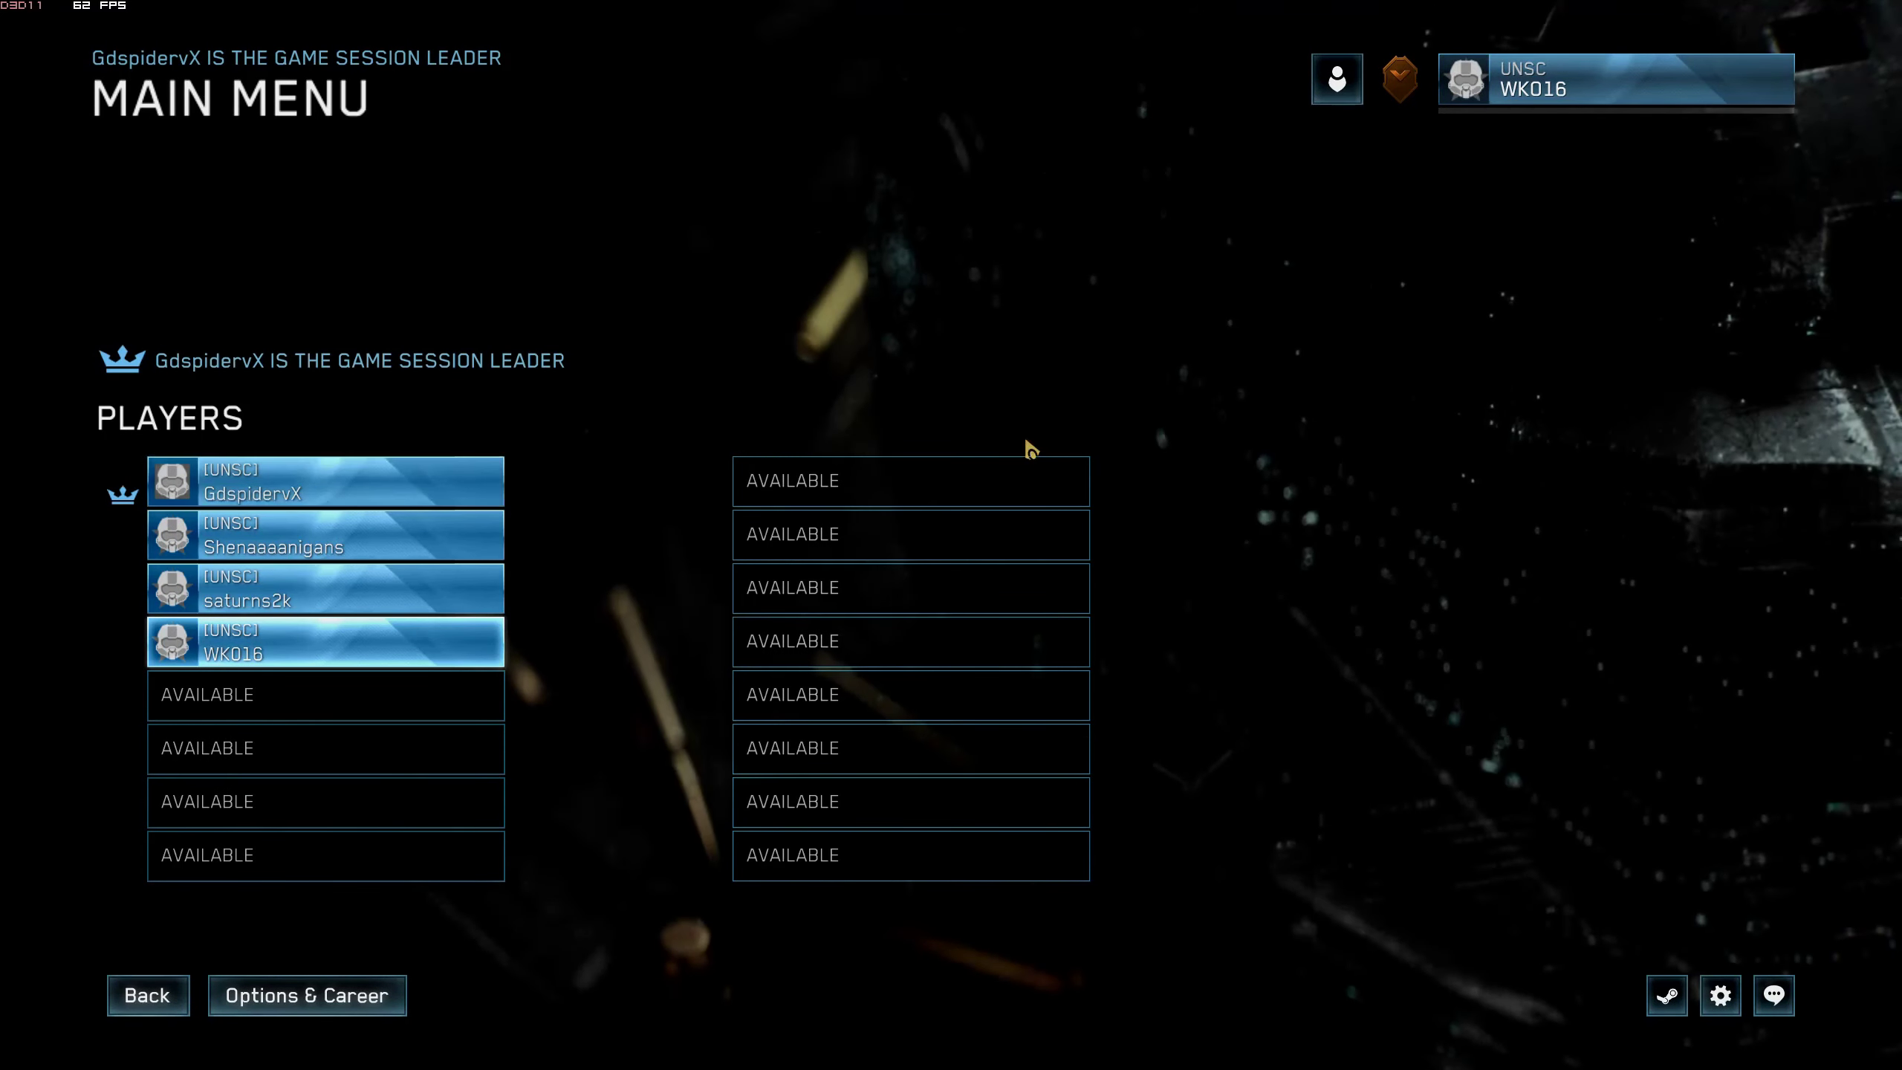
# - Switch the mouse and keyboard Zoom Mode from Hold to Toggle, then back out of the options
pyautogui.click(1719, 996)
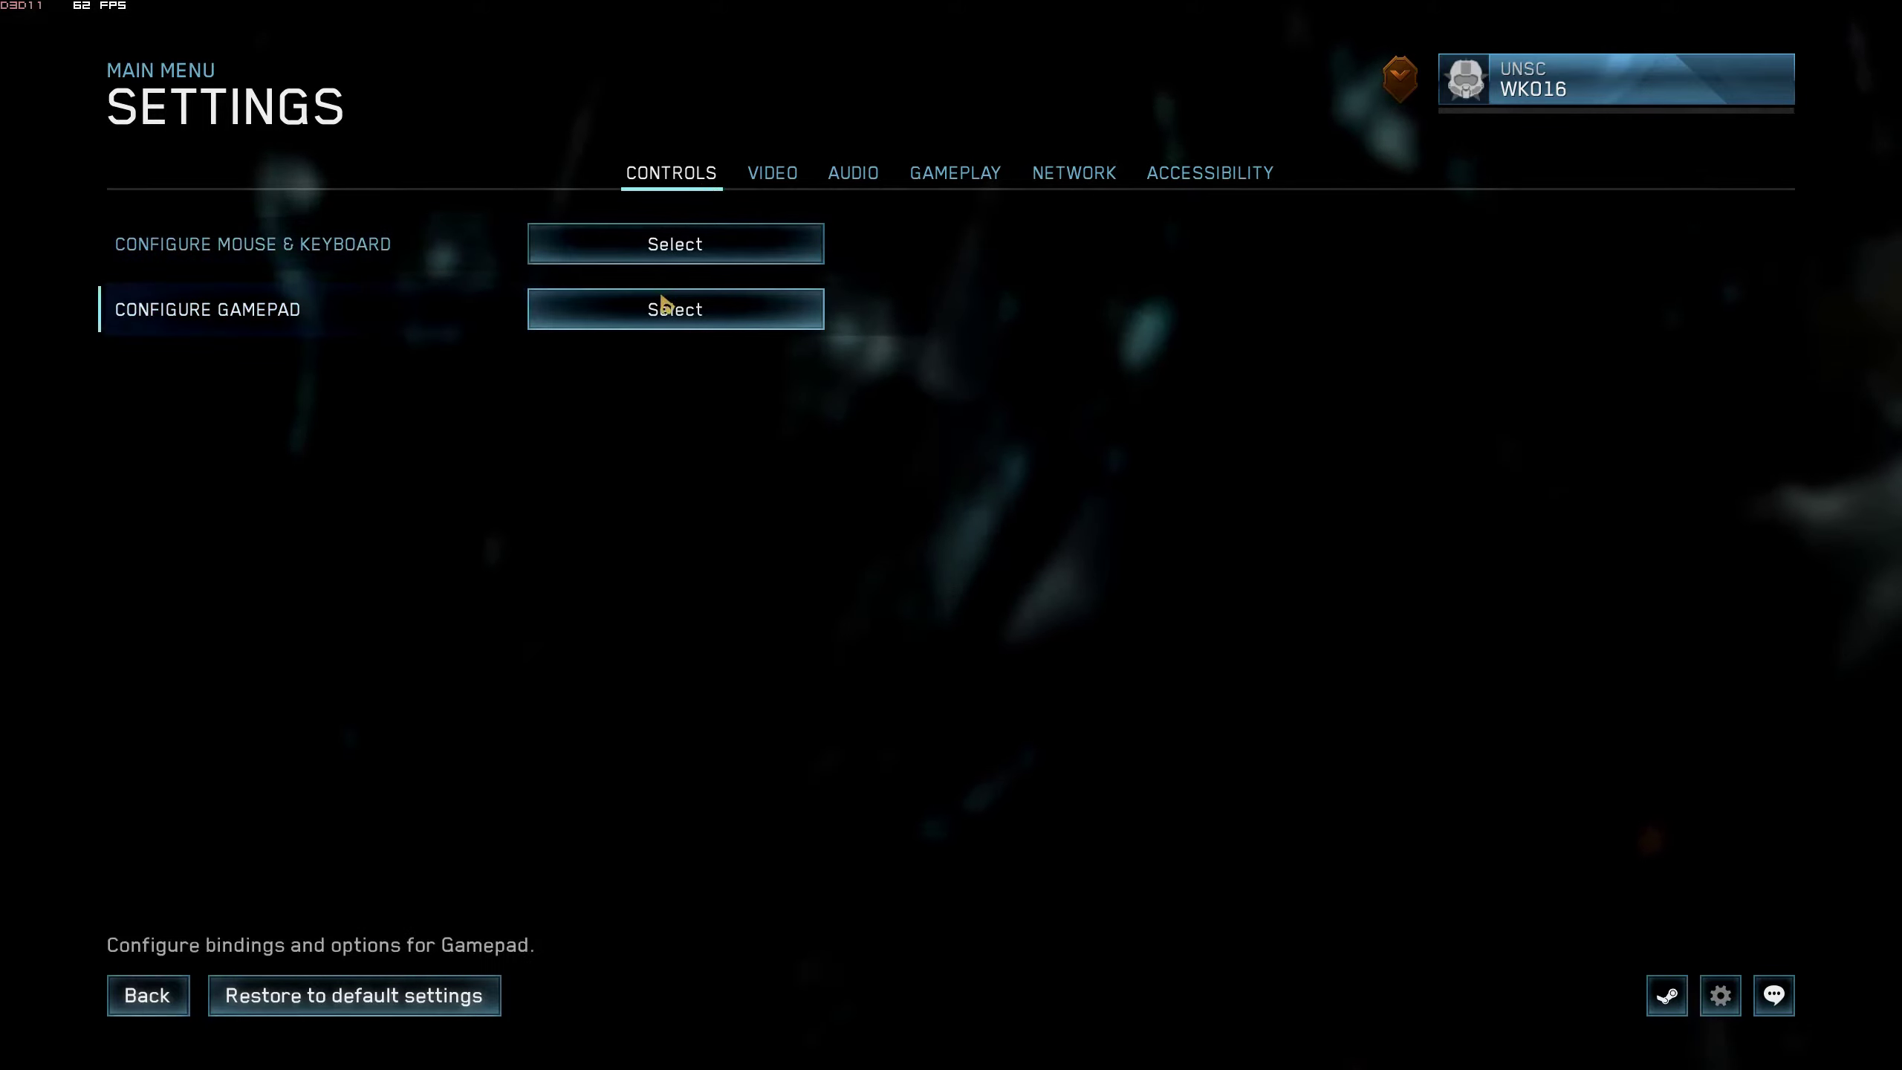
pyautogui.click(675, 244)
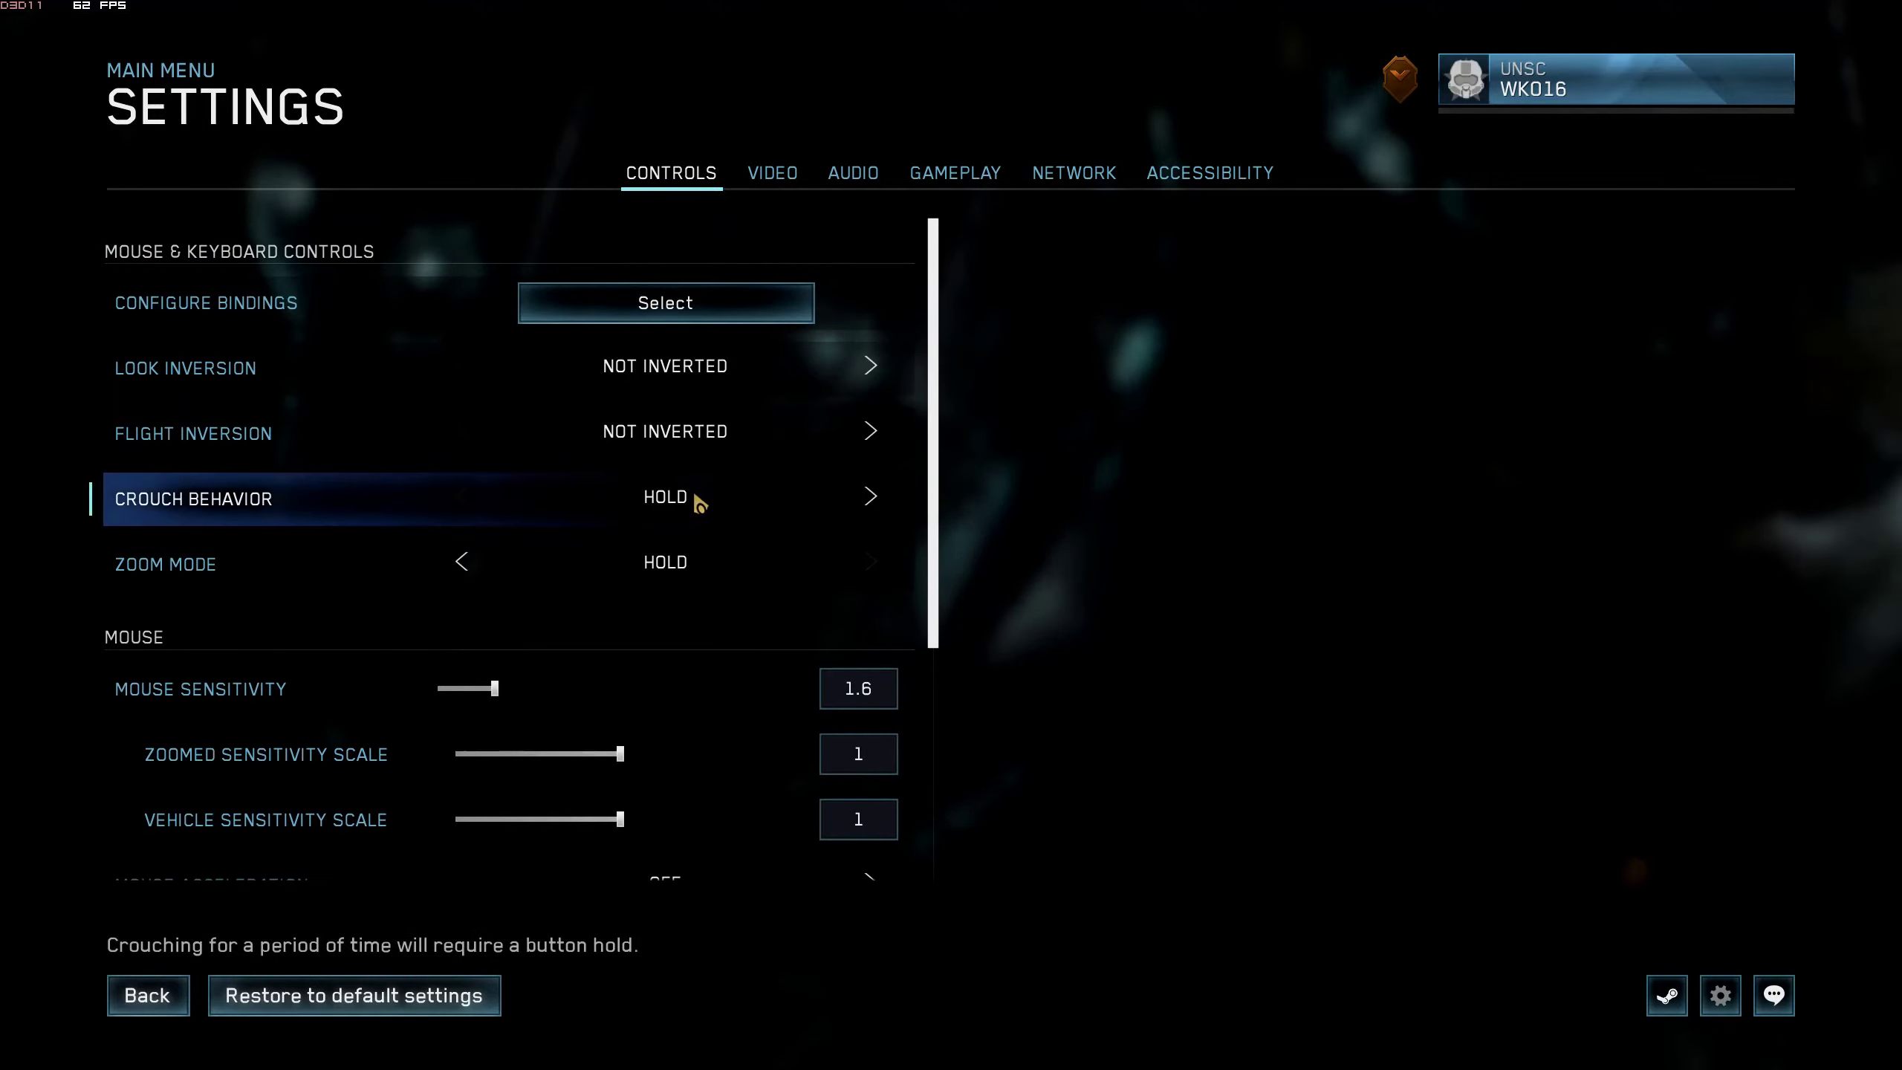
pyautogui.click(462, 563)
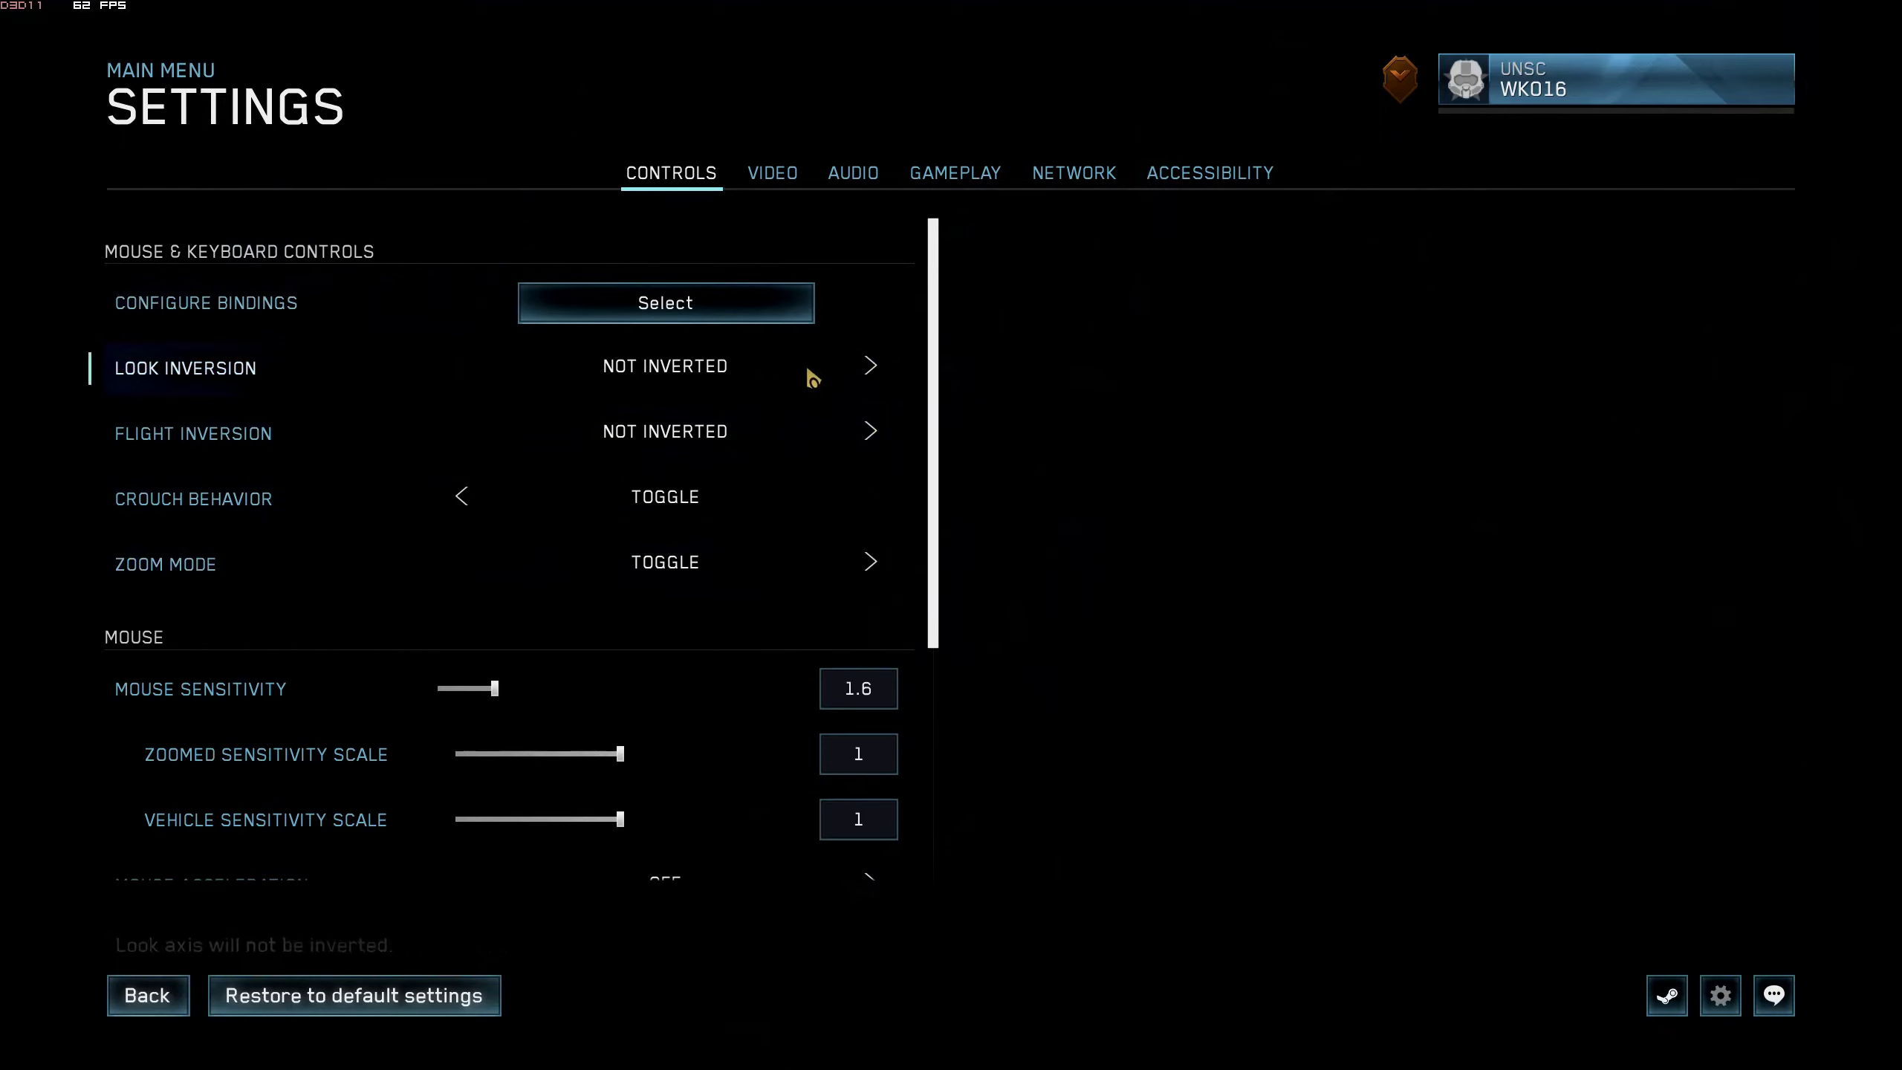
pyautogui.scroll(-2, 683, 654)
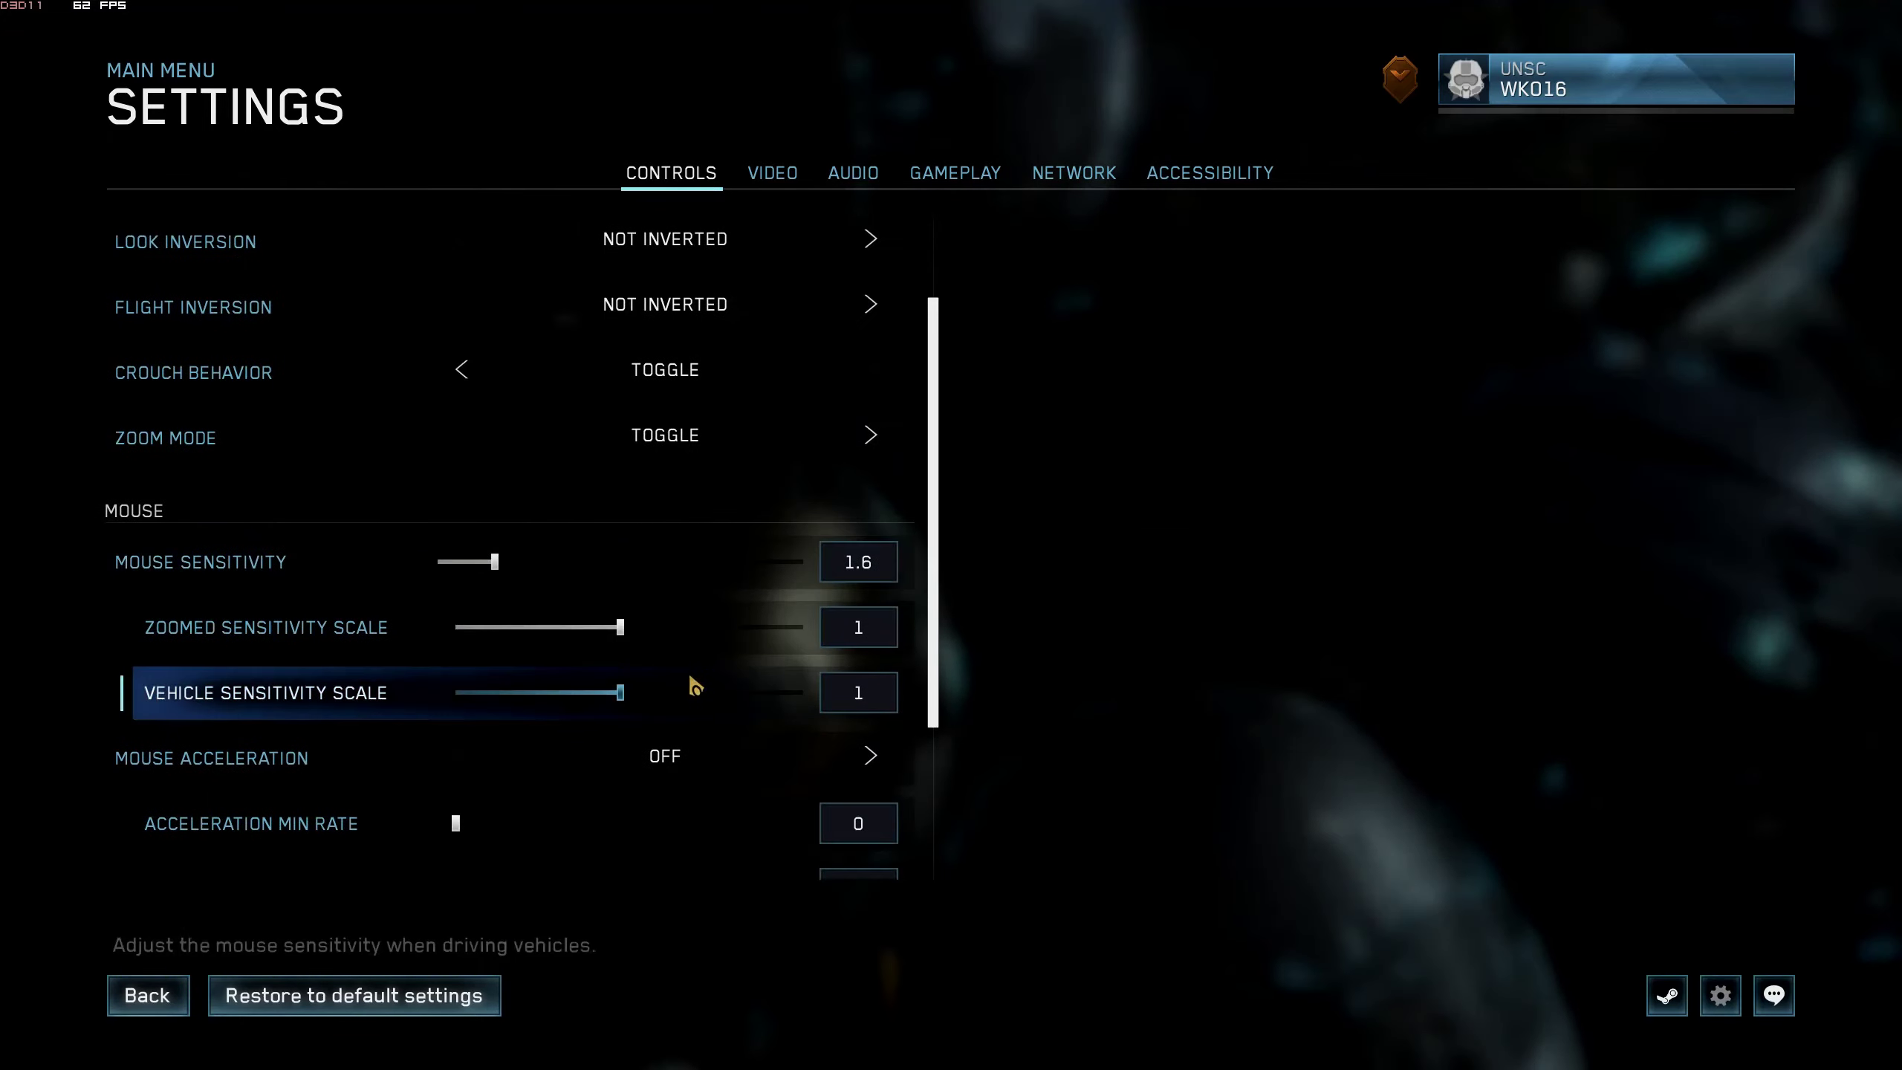
pyautogui.scroll(-1, 683, 654)
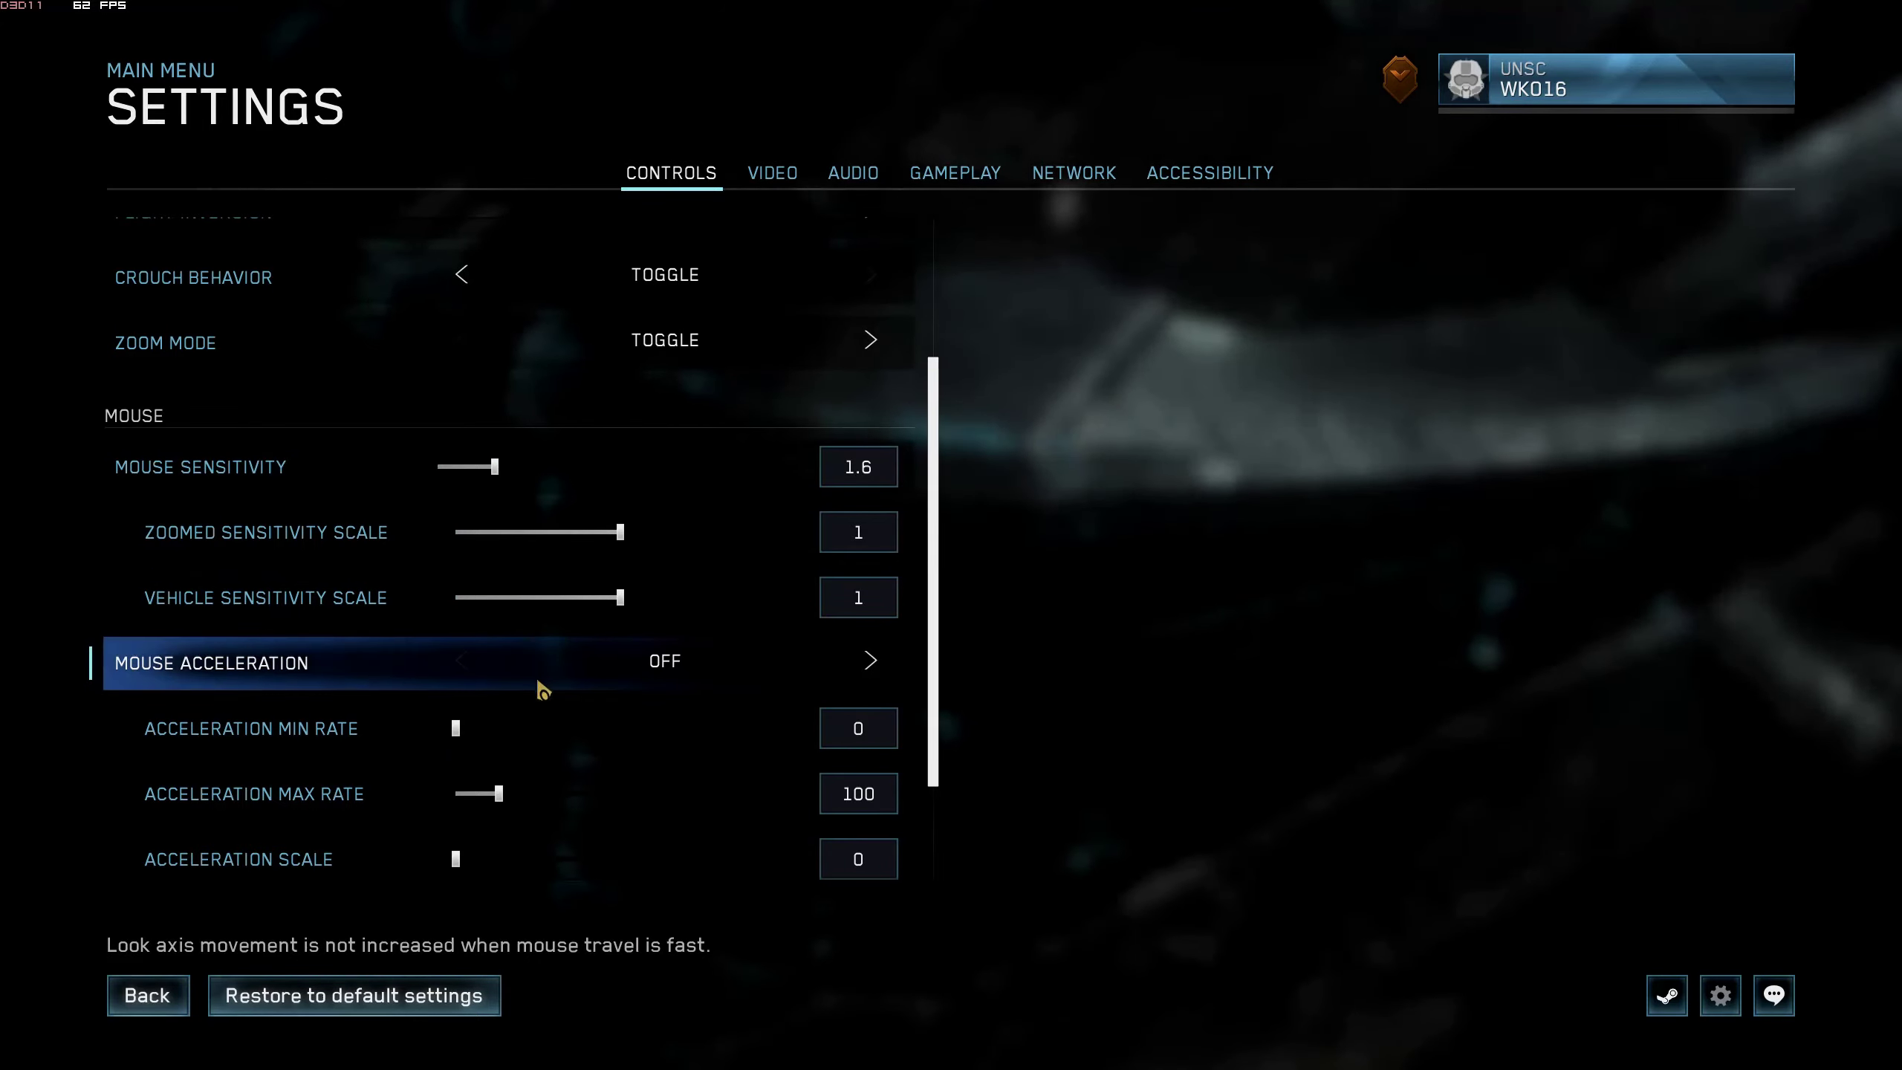
pyautogui.scroll(-1, 499, 764)
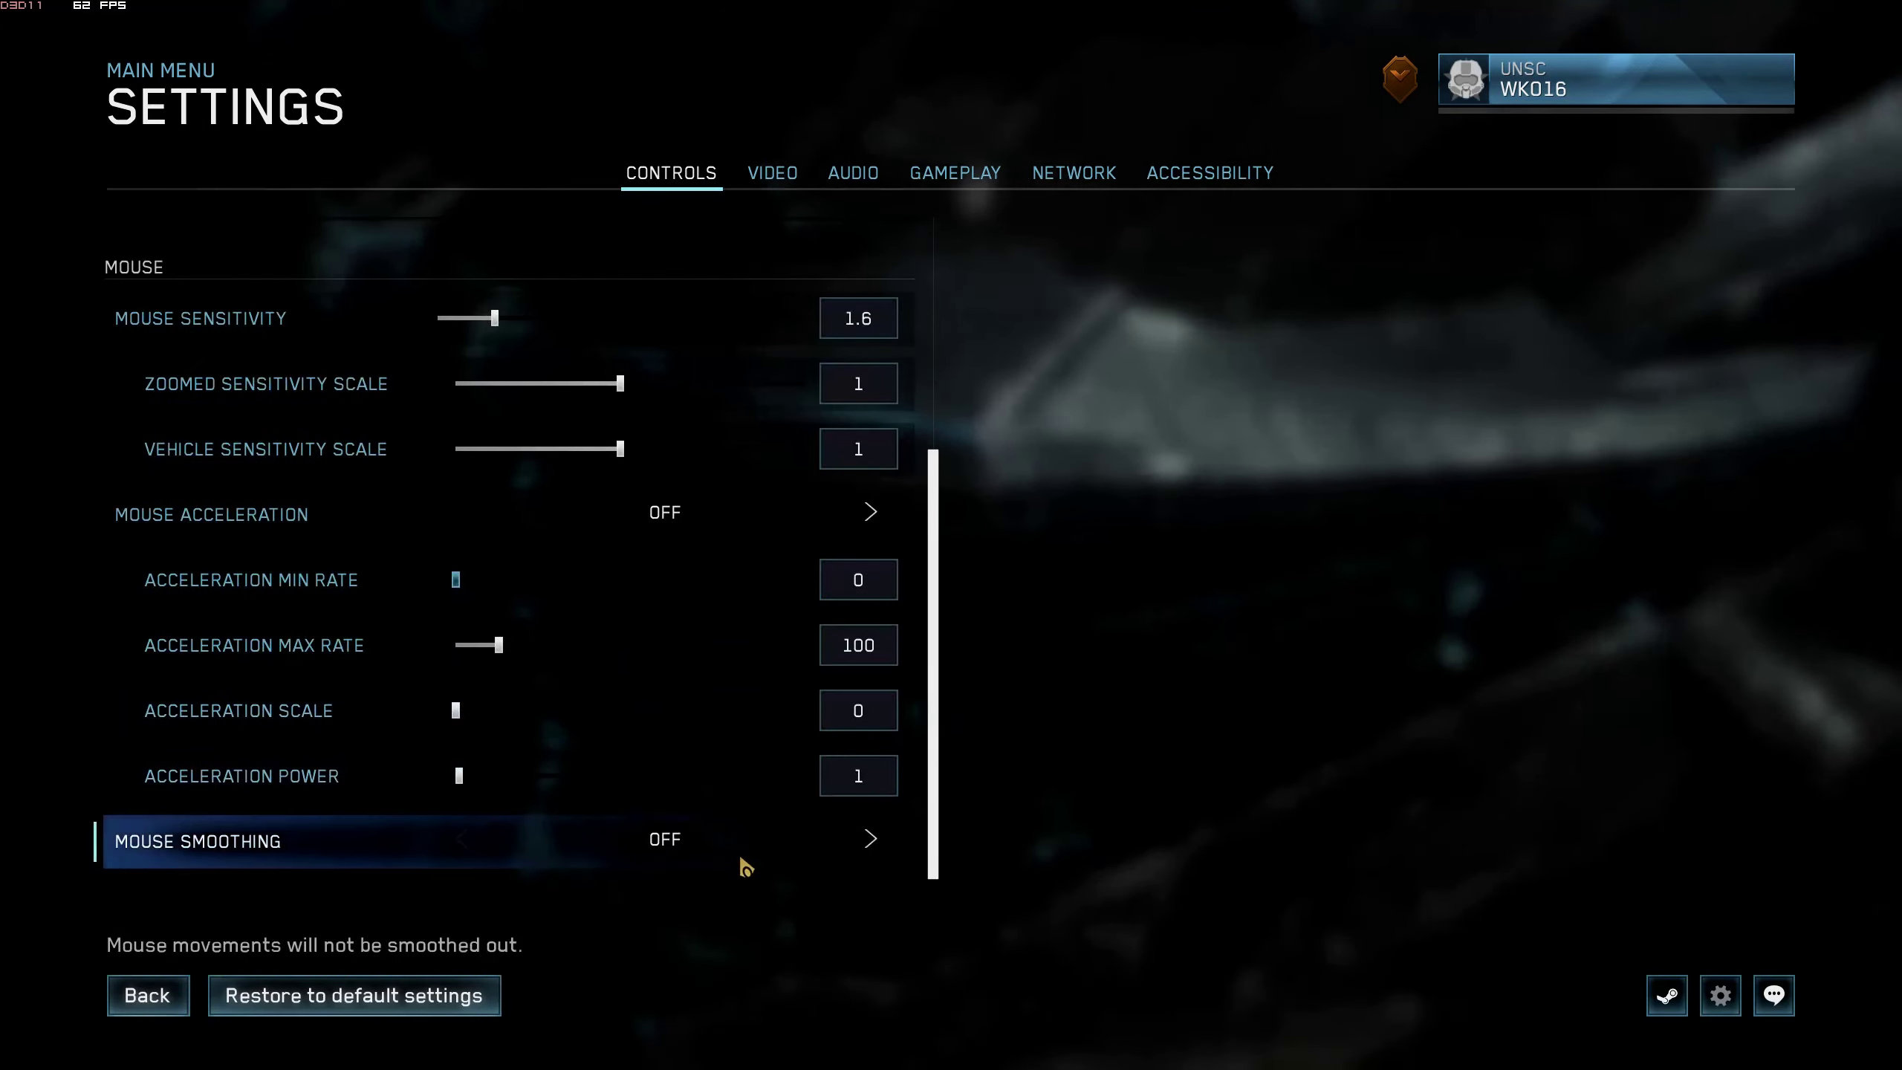
pyautogui.scroll(1, 540, 761)
pyautogui.scroll(1, 521, 670)
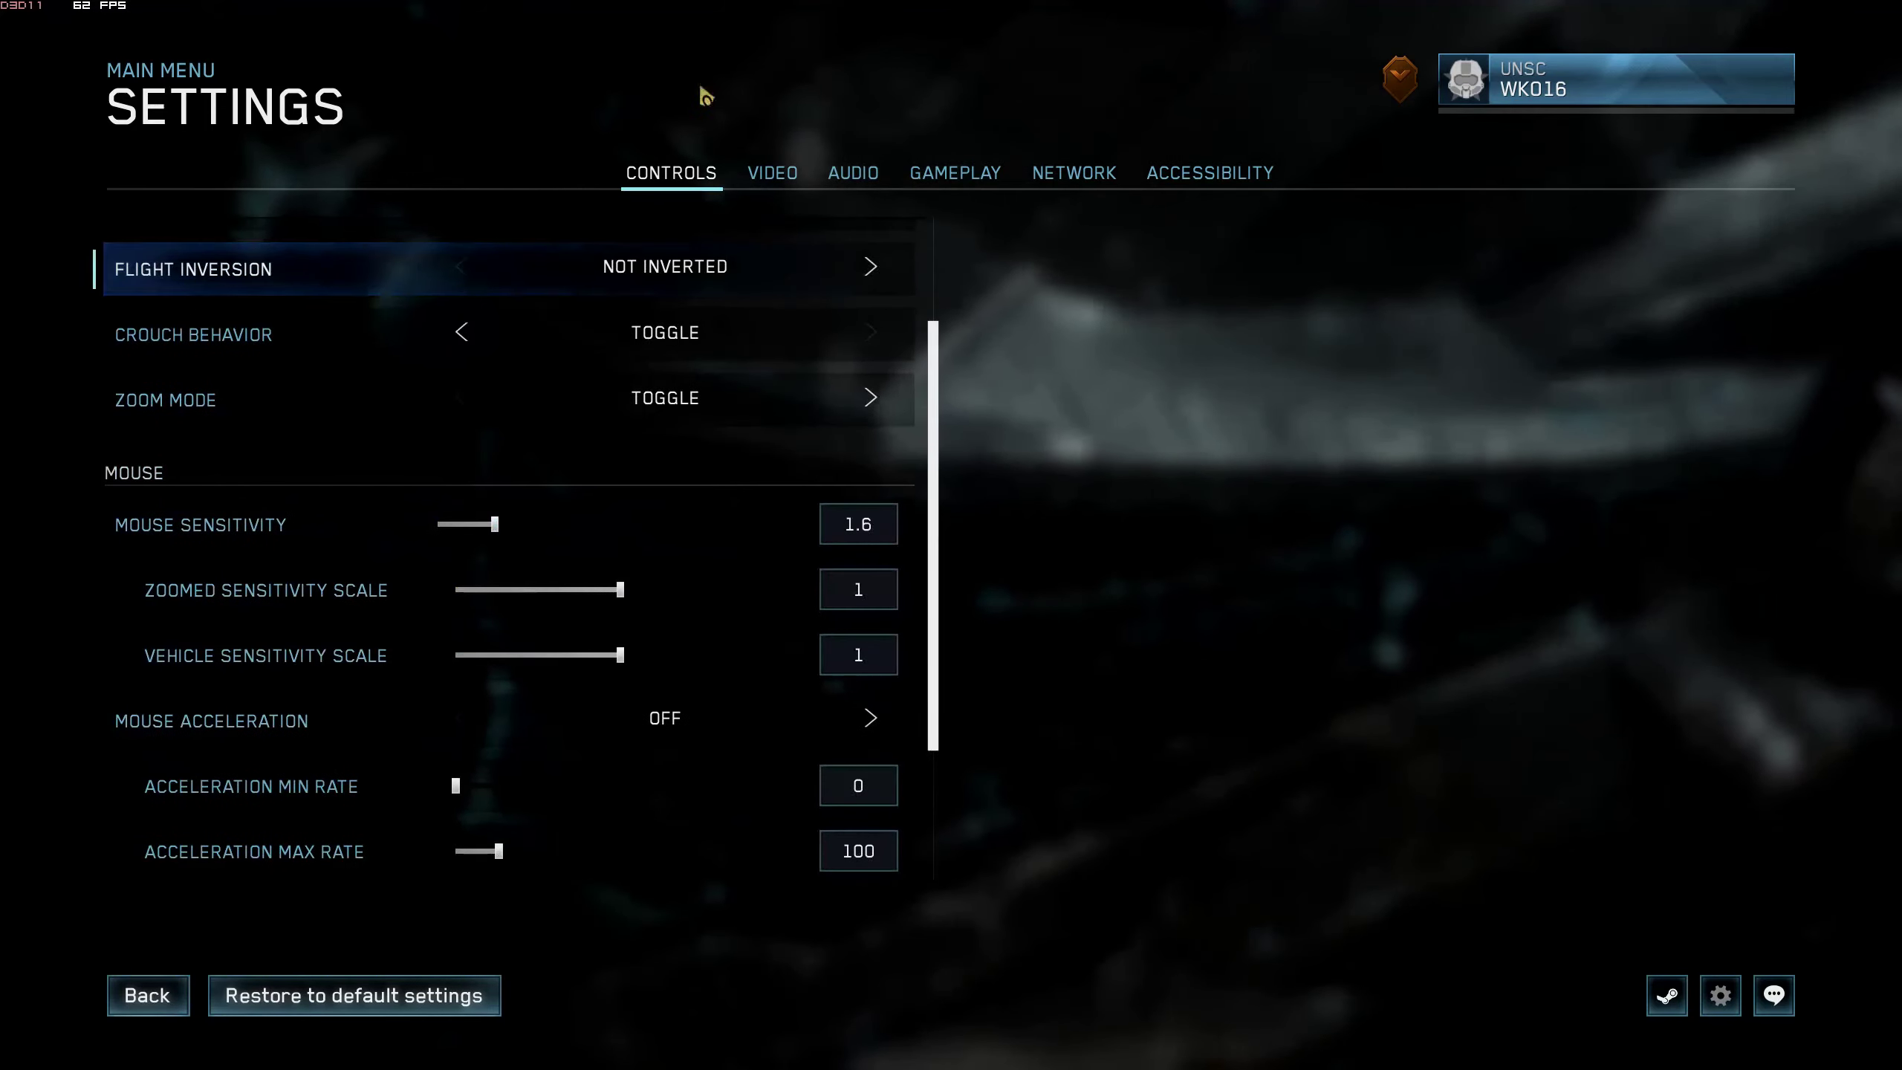
pyautogui.click(147, 997)
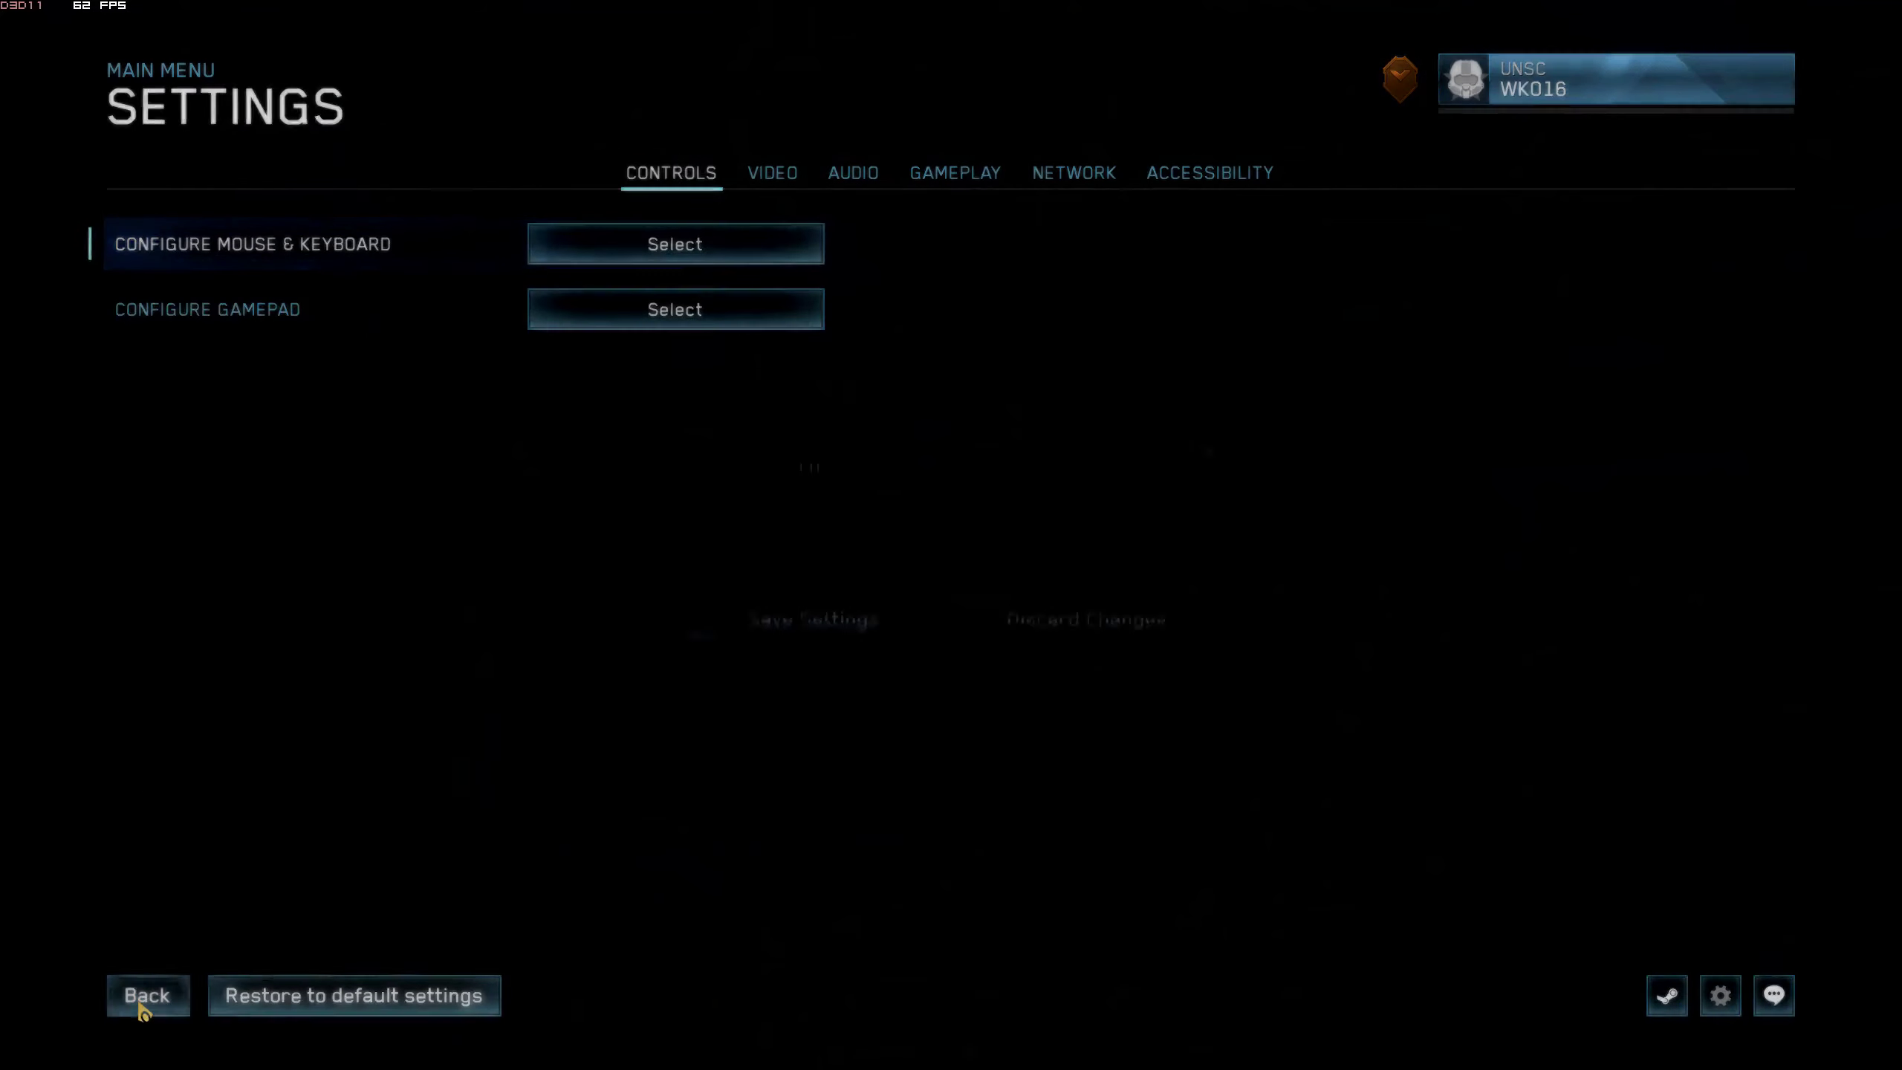
# - Save the changed settings, then glance at the My Game Session roster
pyautogui.click(792, 622)
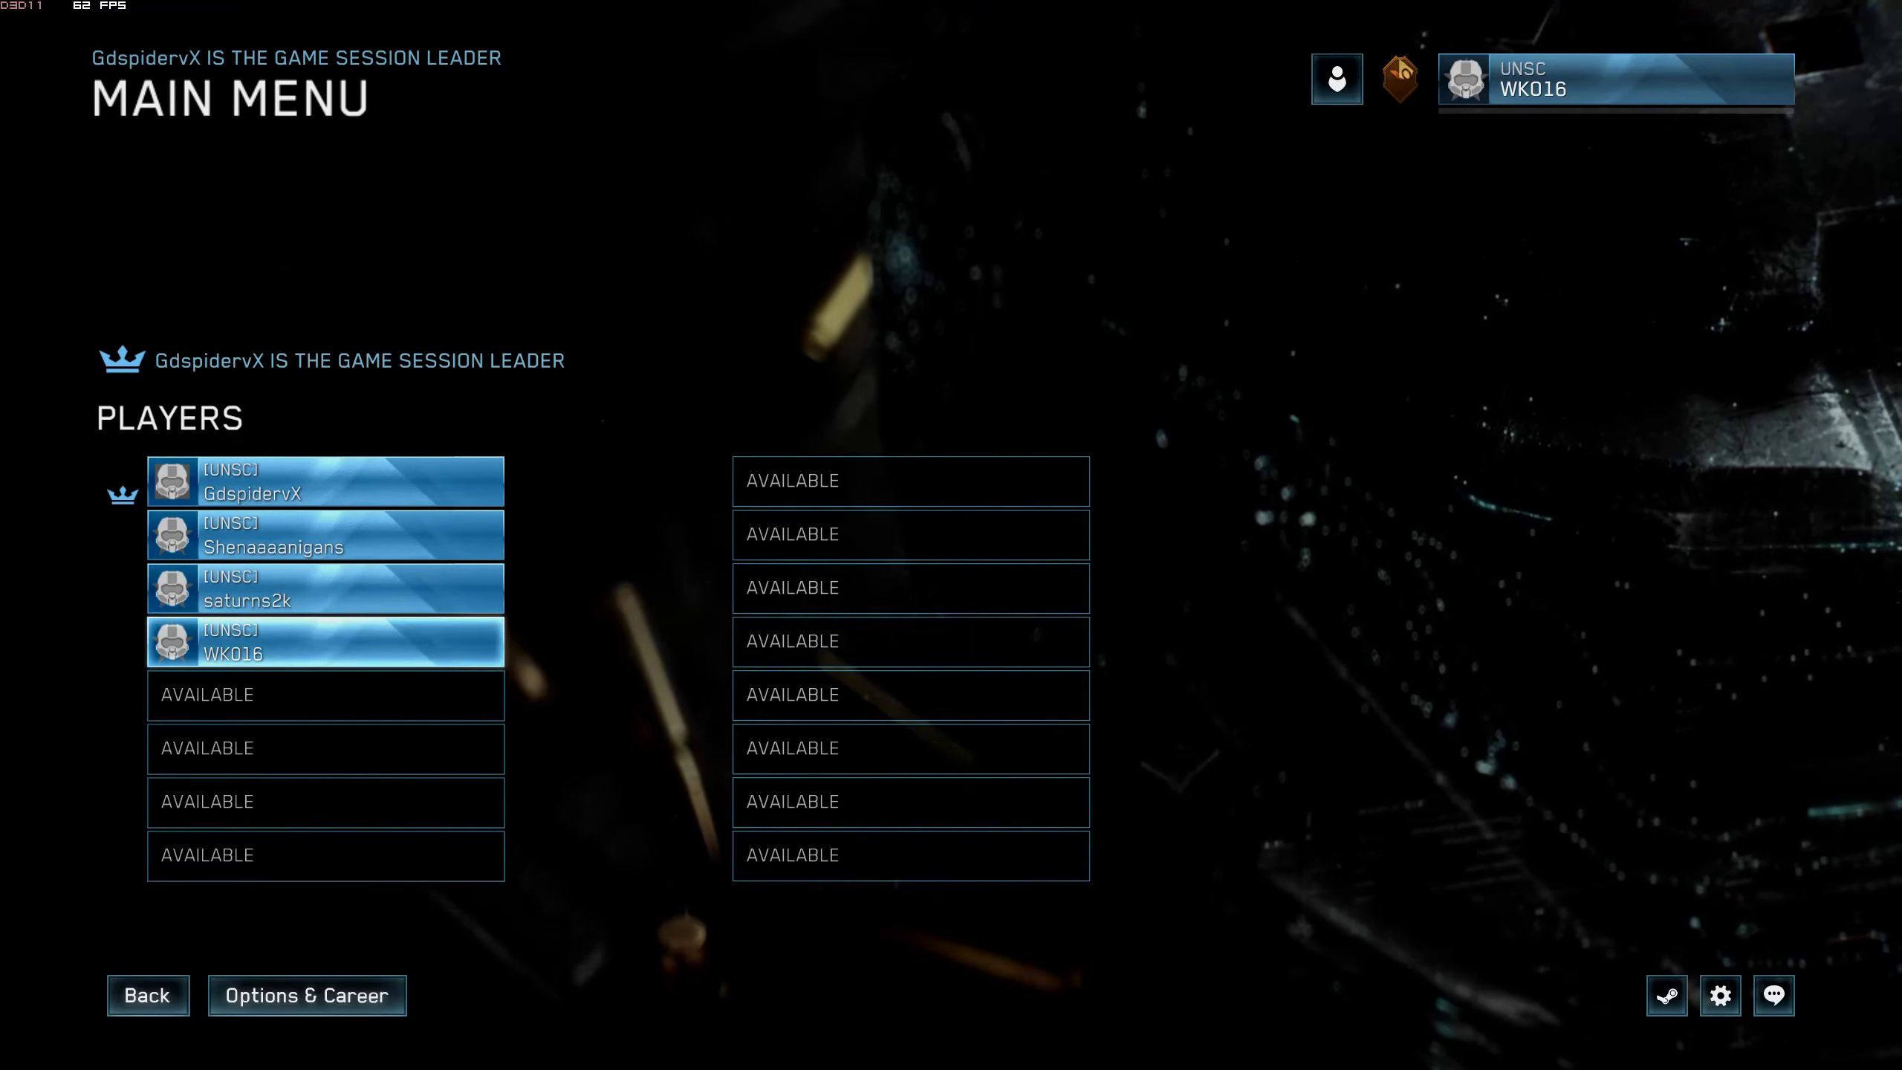
pyautogui.click(1339, 77)
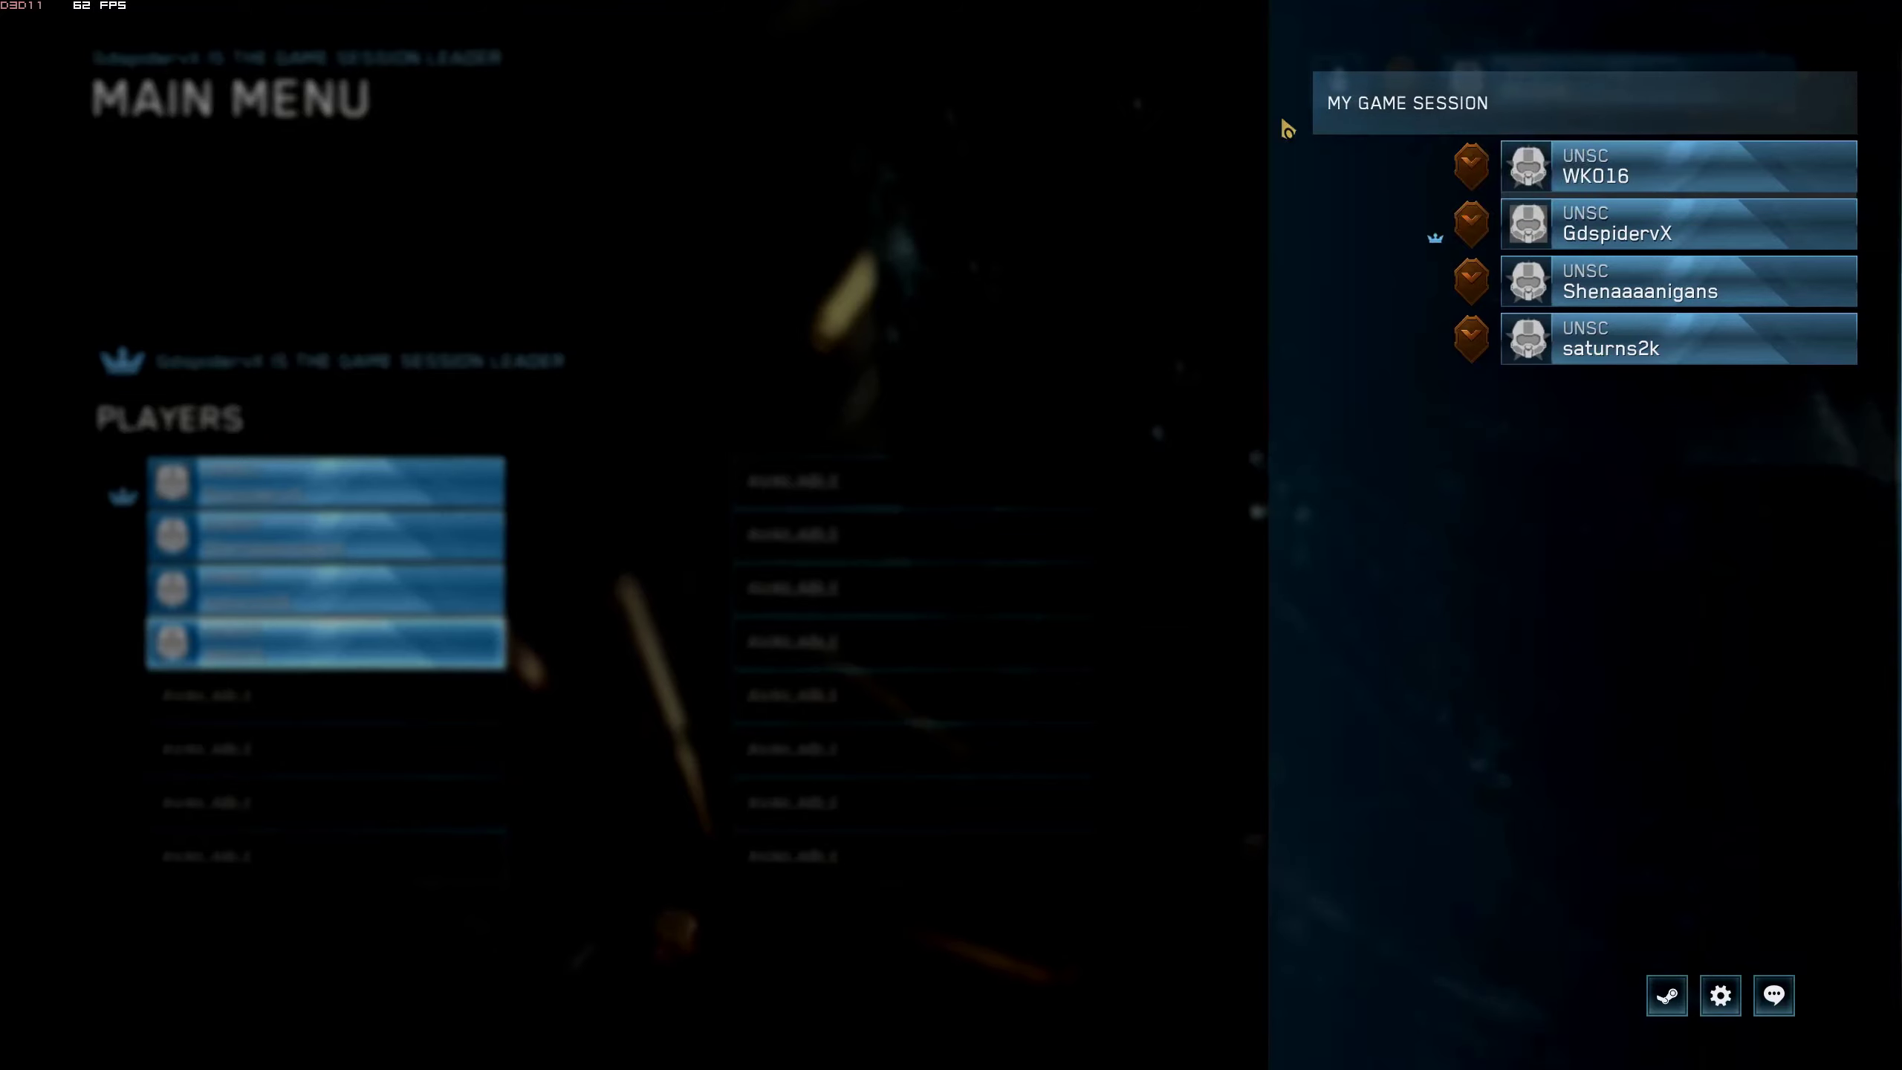
pyautogui.click(918, 430)
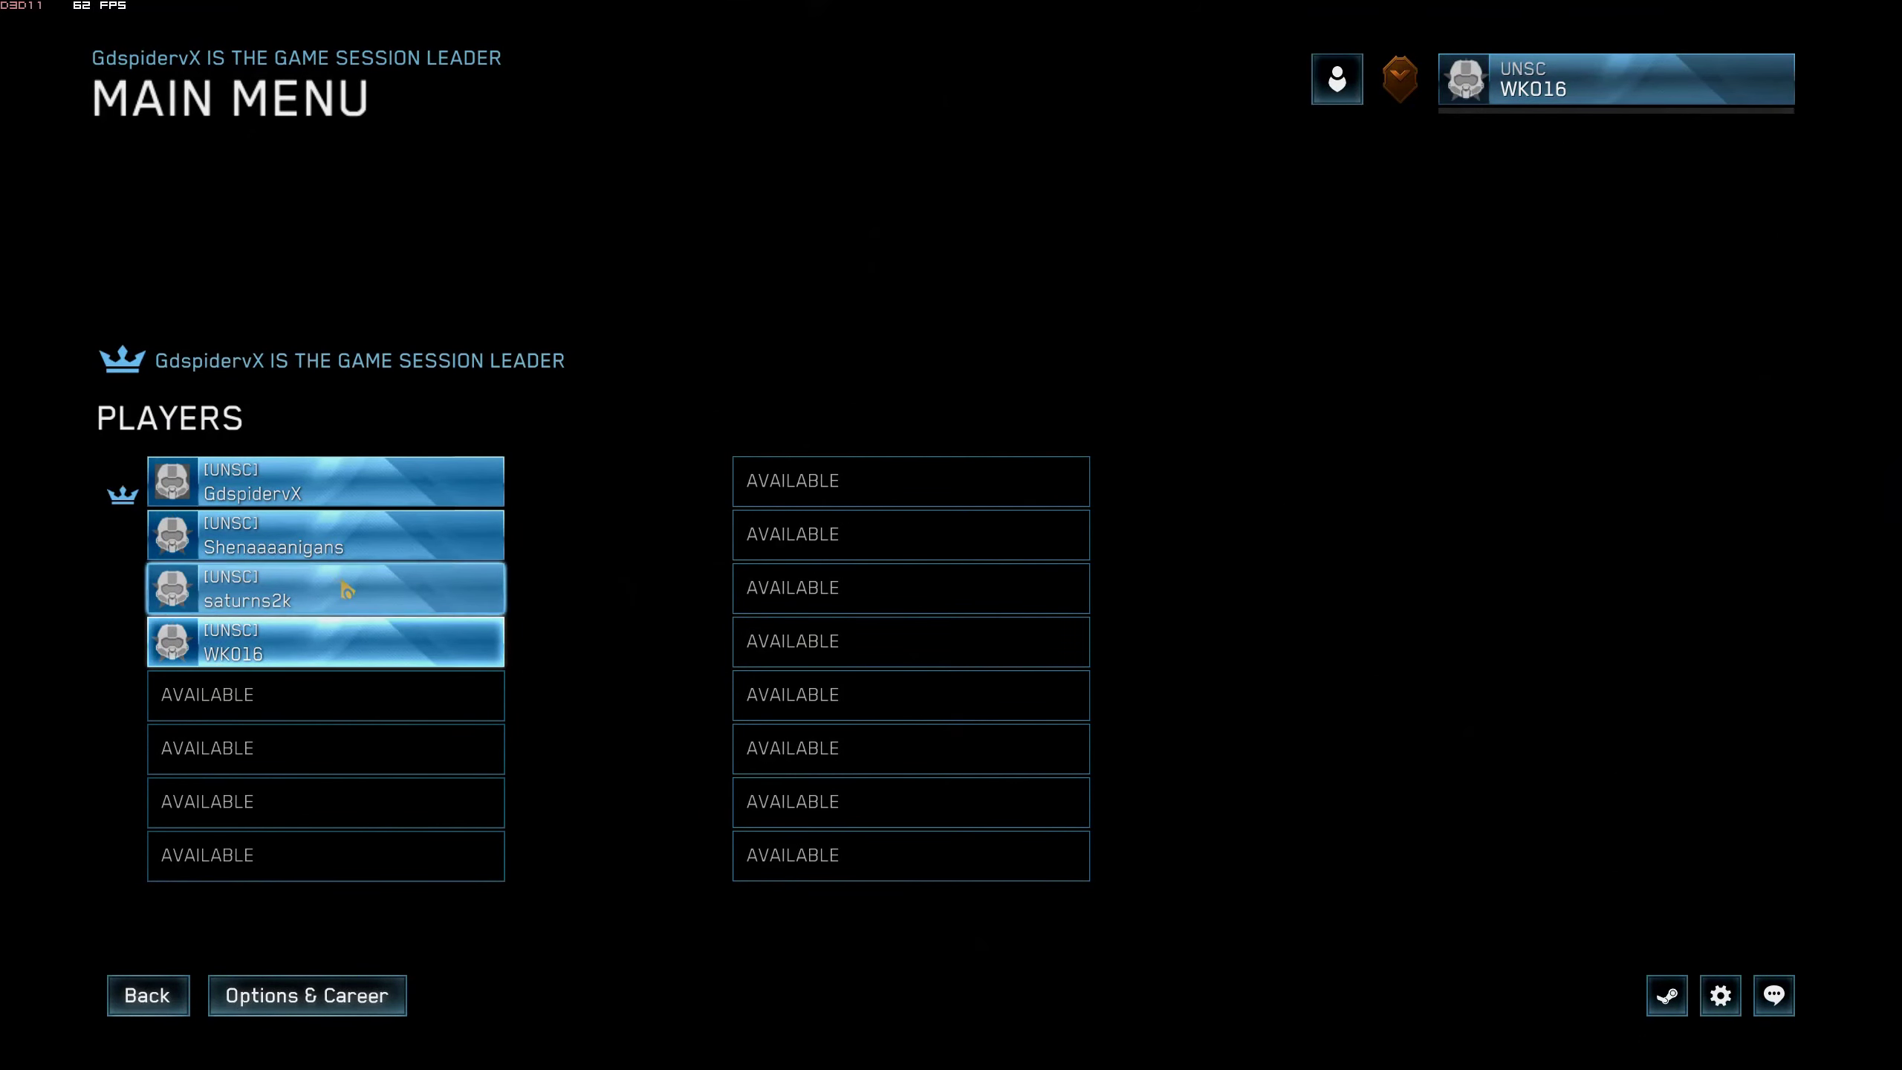
# - Recheck the session members, then view and close the squad chat panel
pyautogui.click(1506, 71)
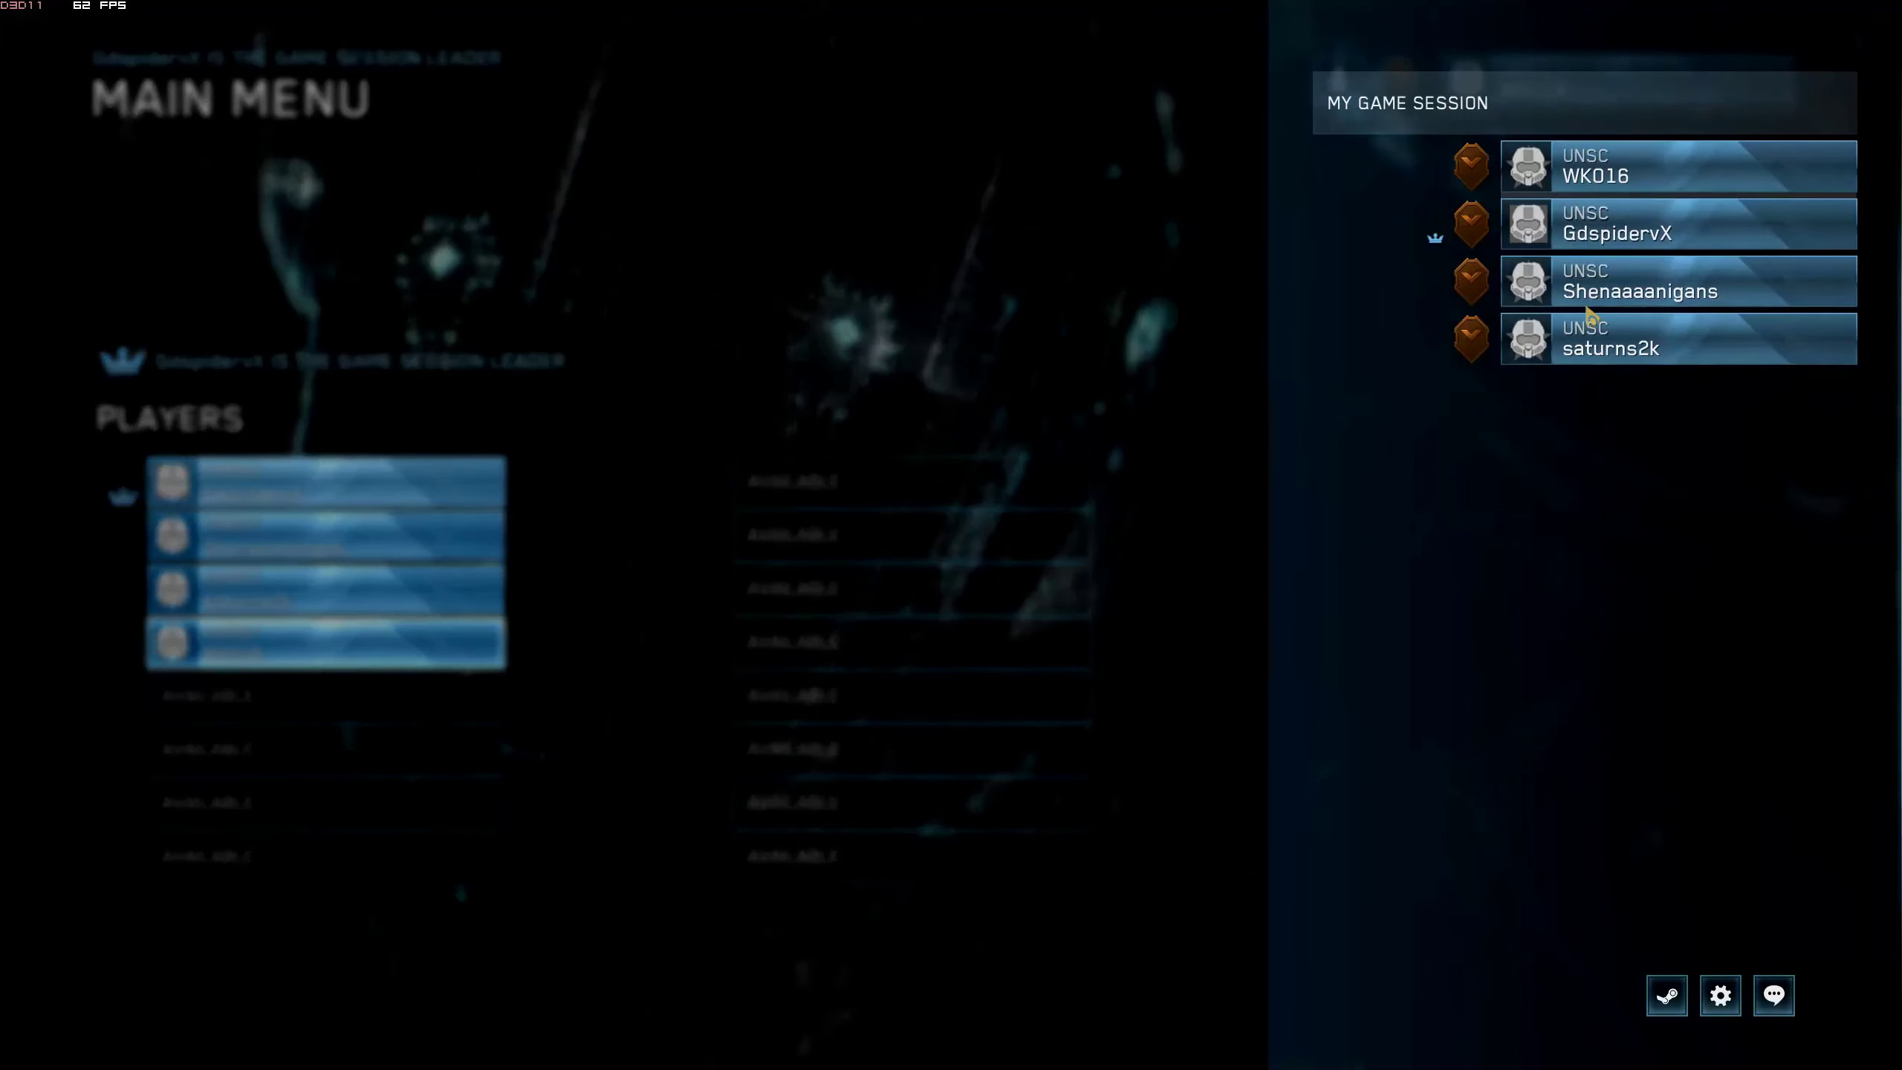
pyautogui.click(1170, 414)
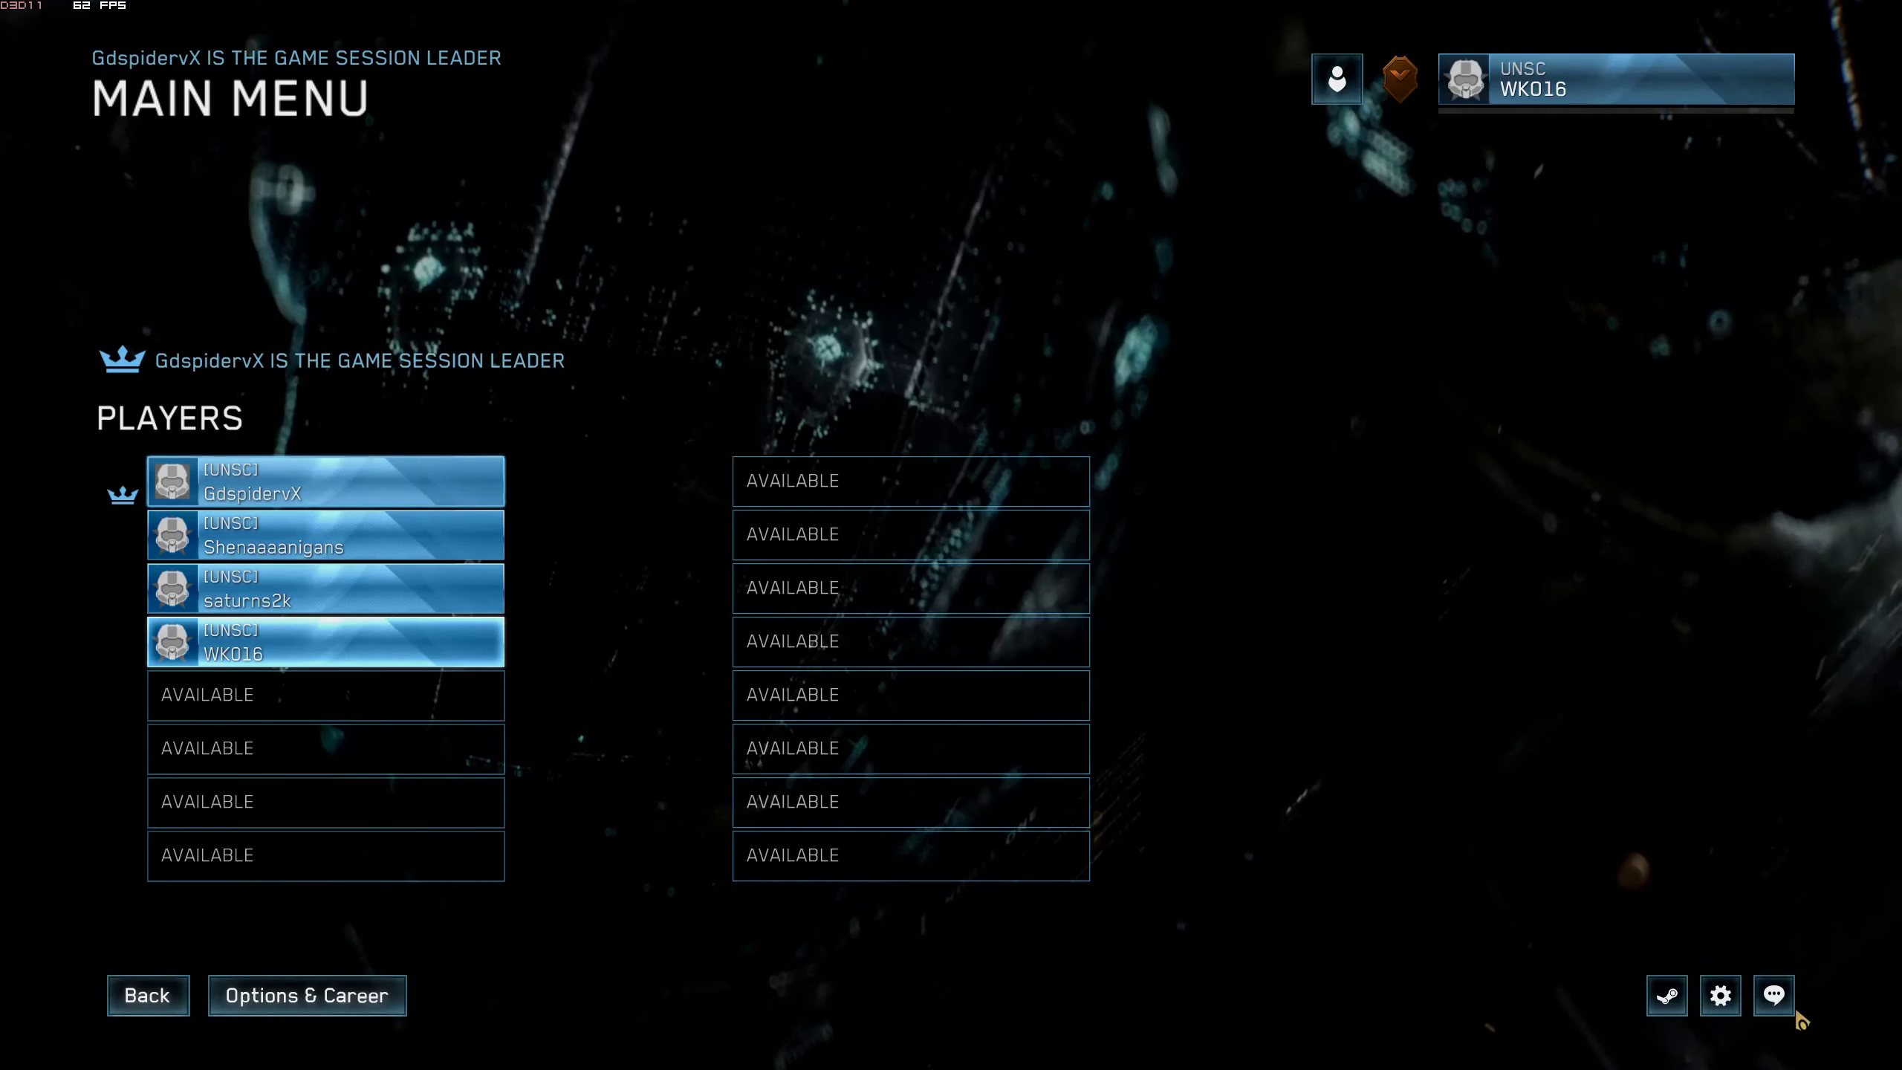
pyautogui.click(1774, 994)
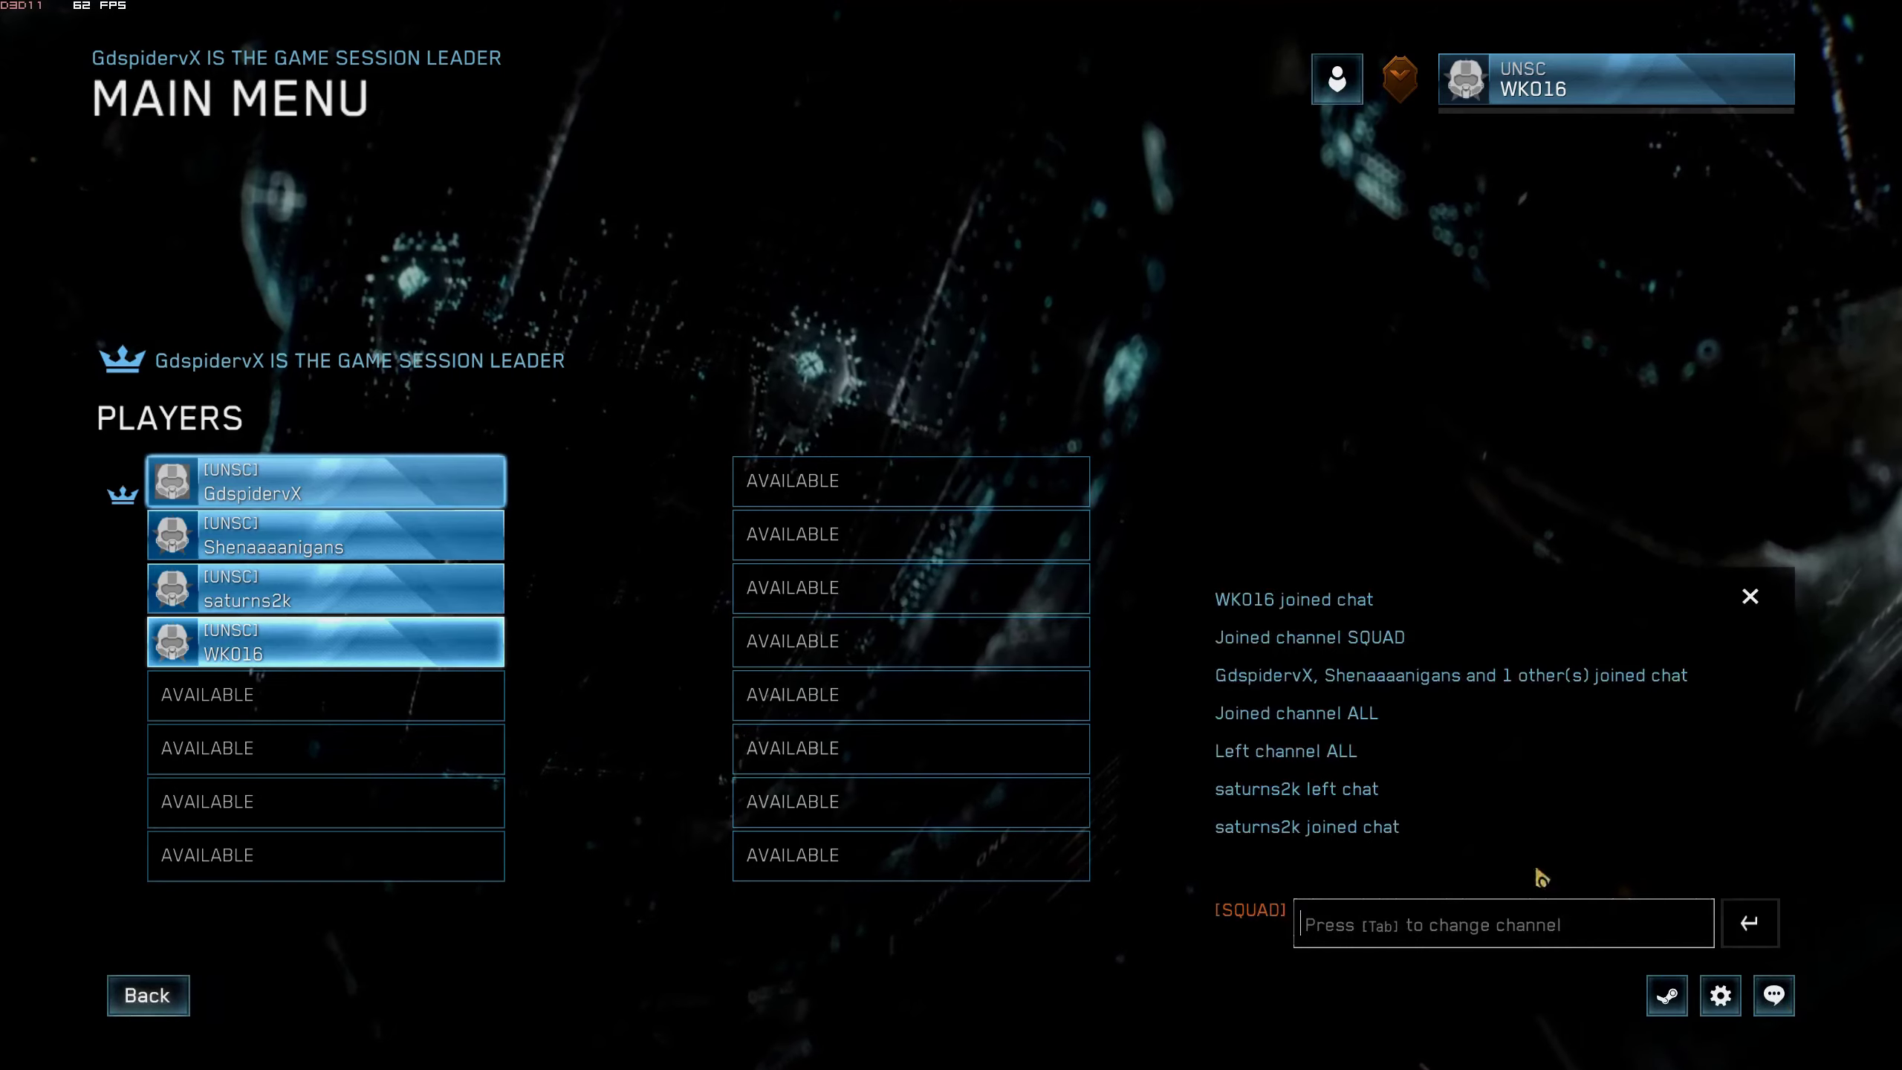
pyautogui.click(1752, 600)
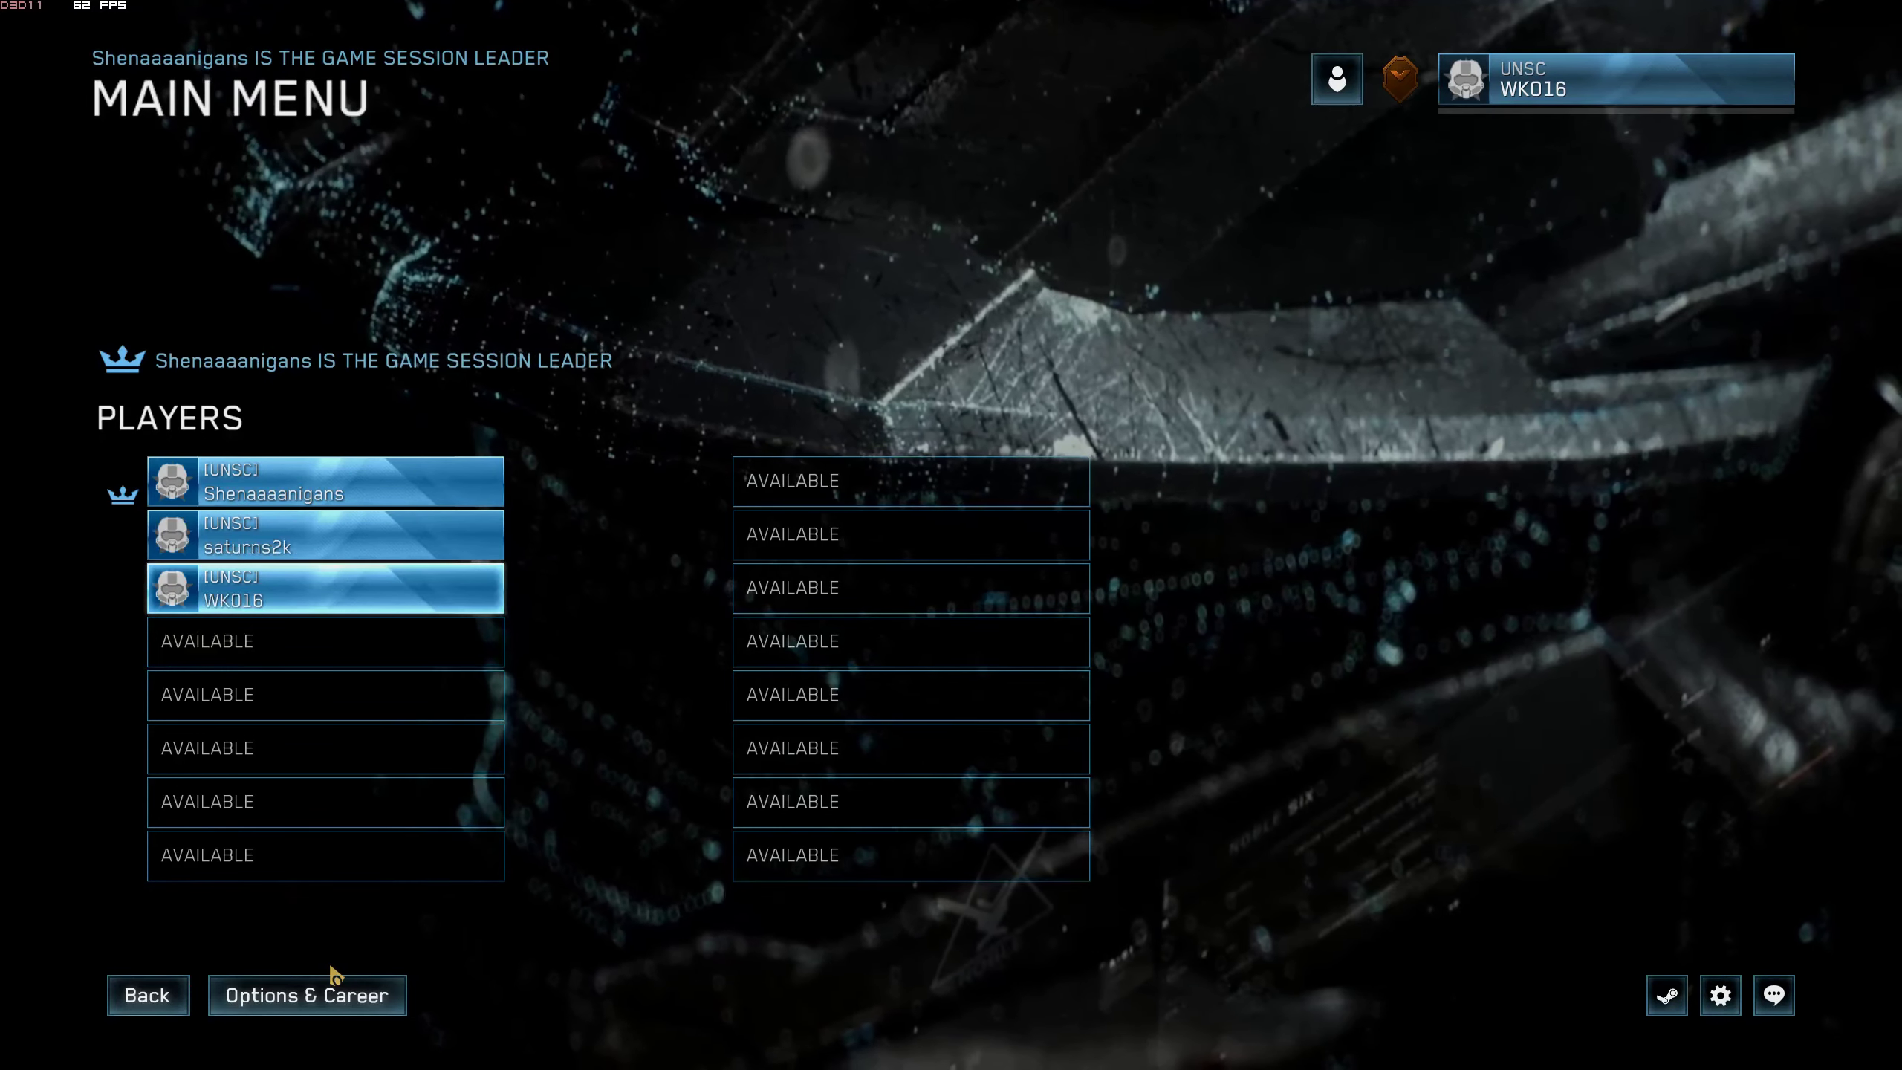
# - From Options & Career, review the Video, Audio, Gameplay, Network and Controls settings, then exit
pyautogui.click(327, 997)
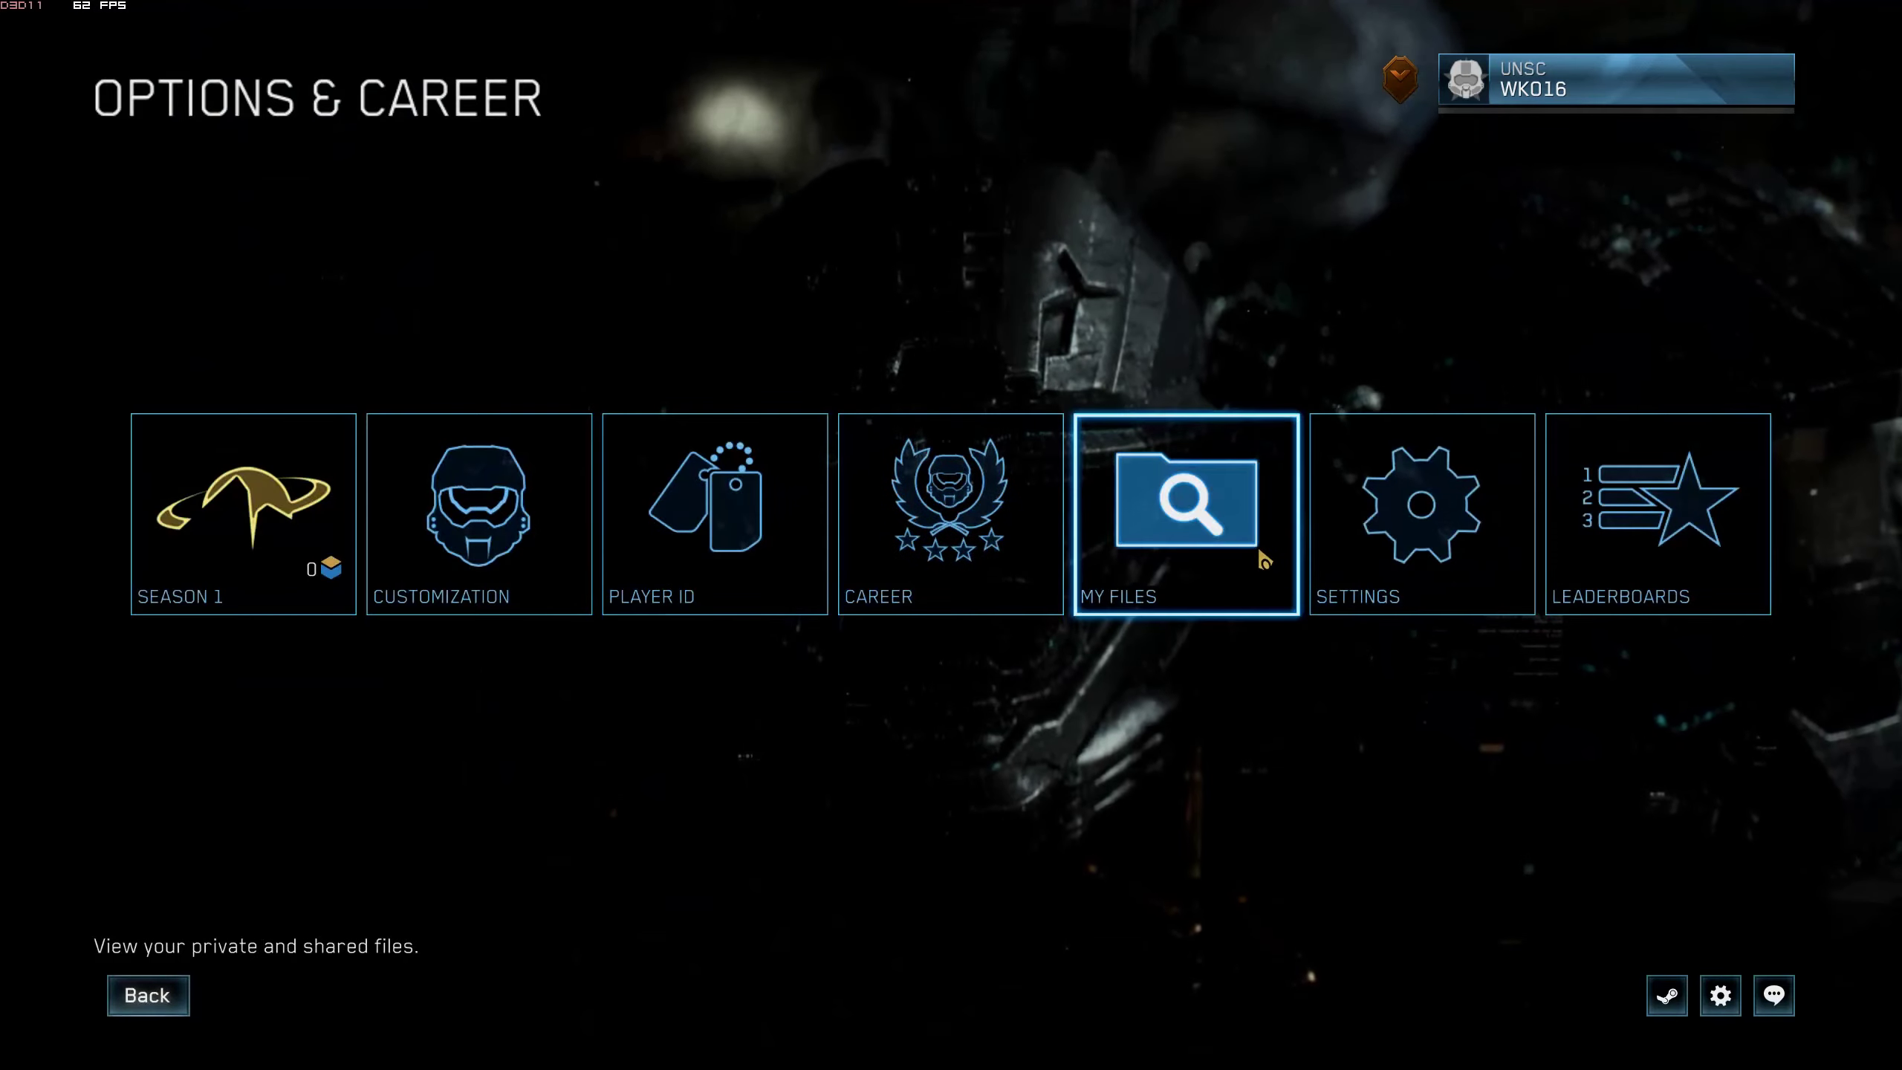
pyautogui.click(1420, 514)
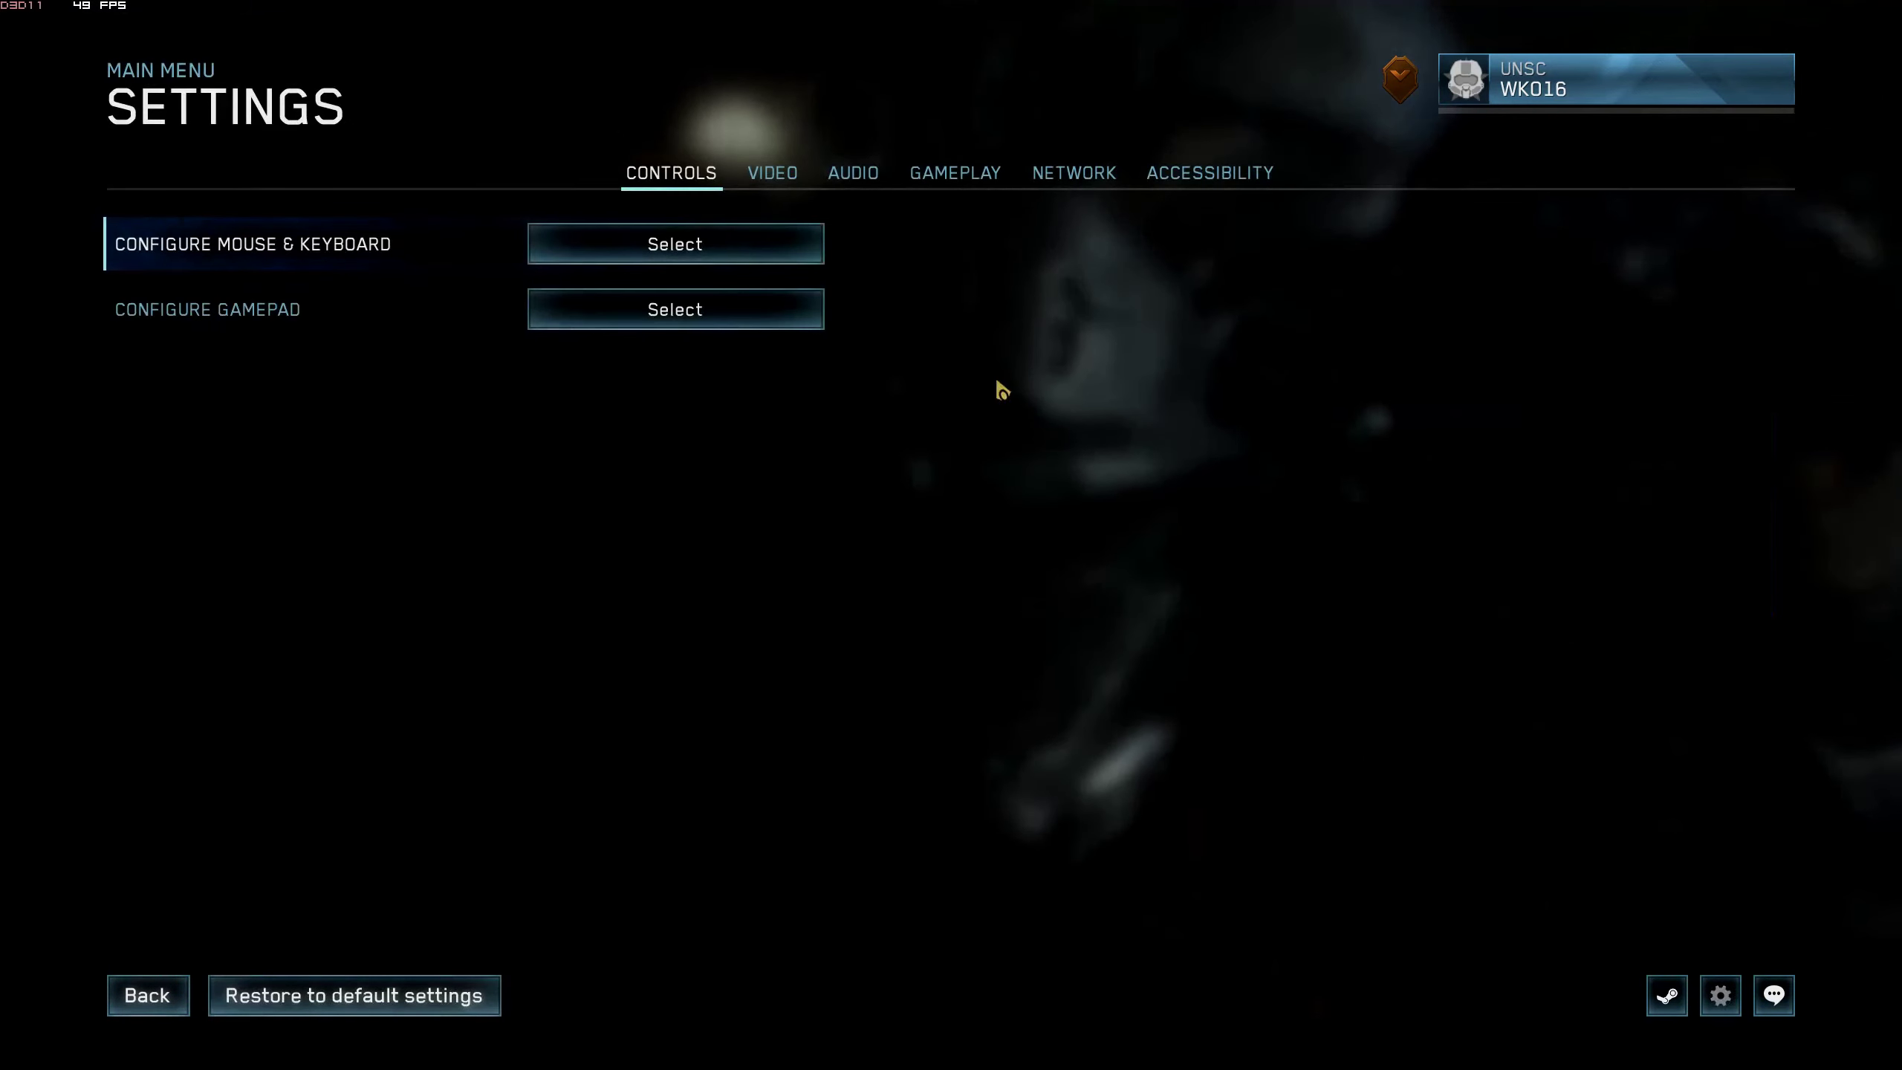
pyautogui.click(772, 175)
pyautogui.click(863, 176)
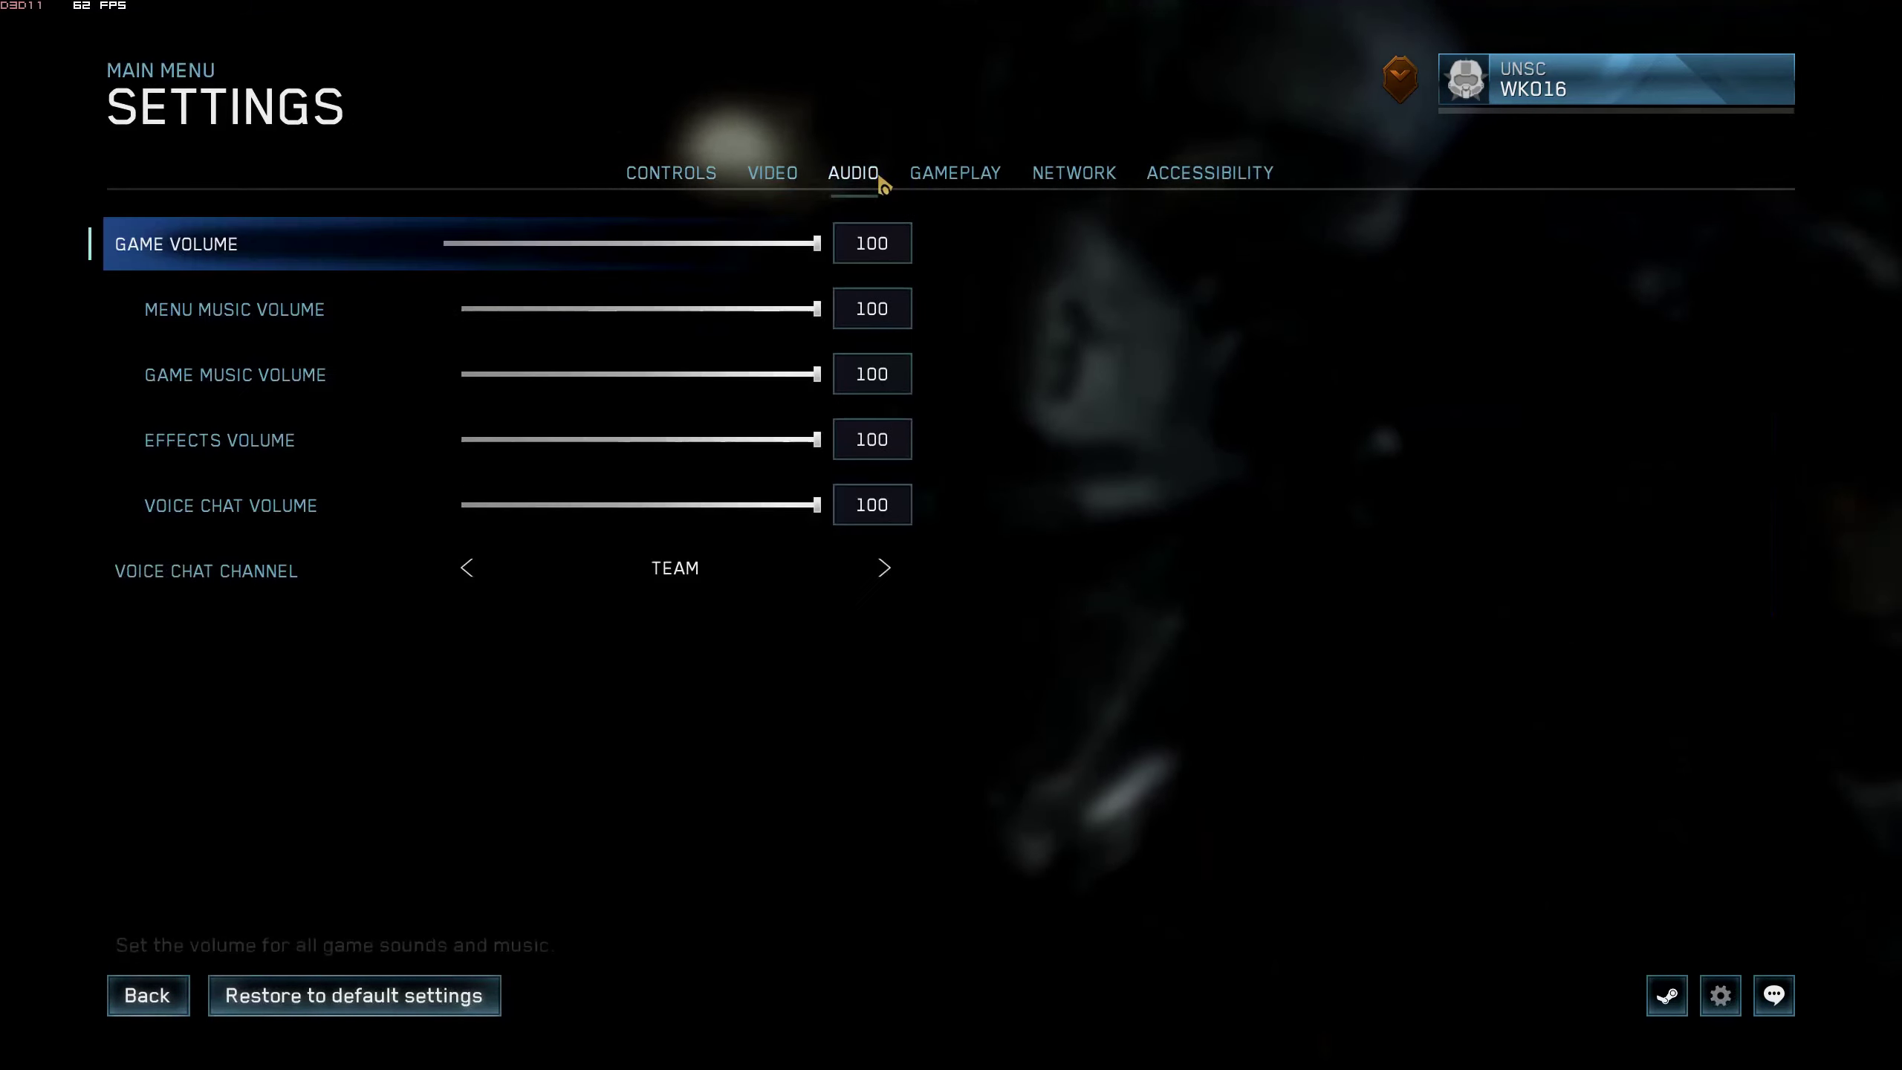
pyautogui.click(957, 177)
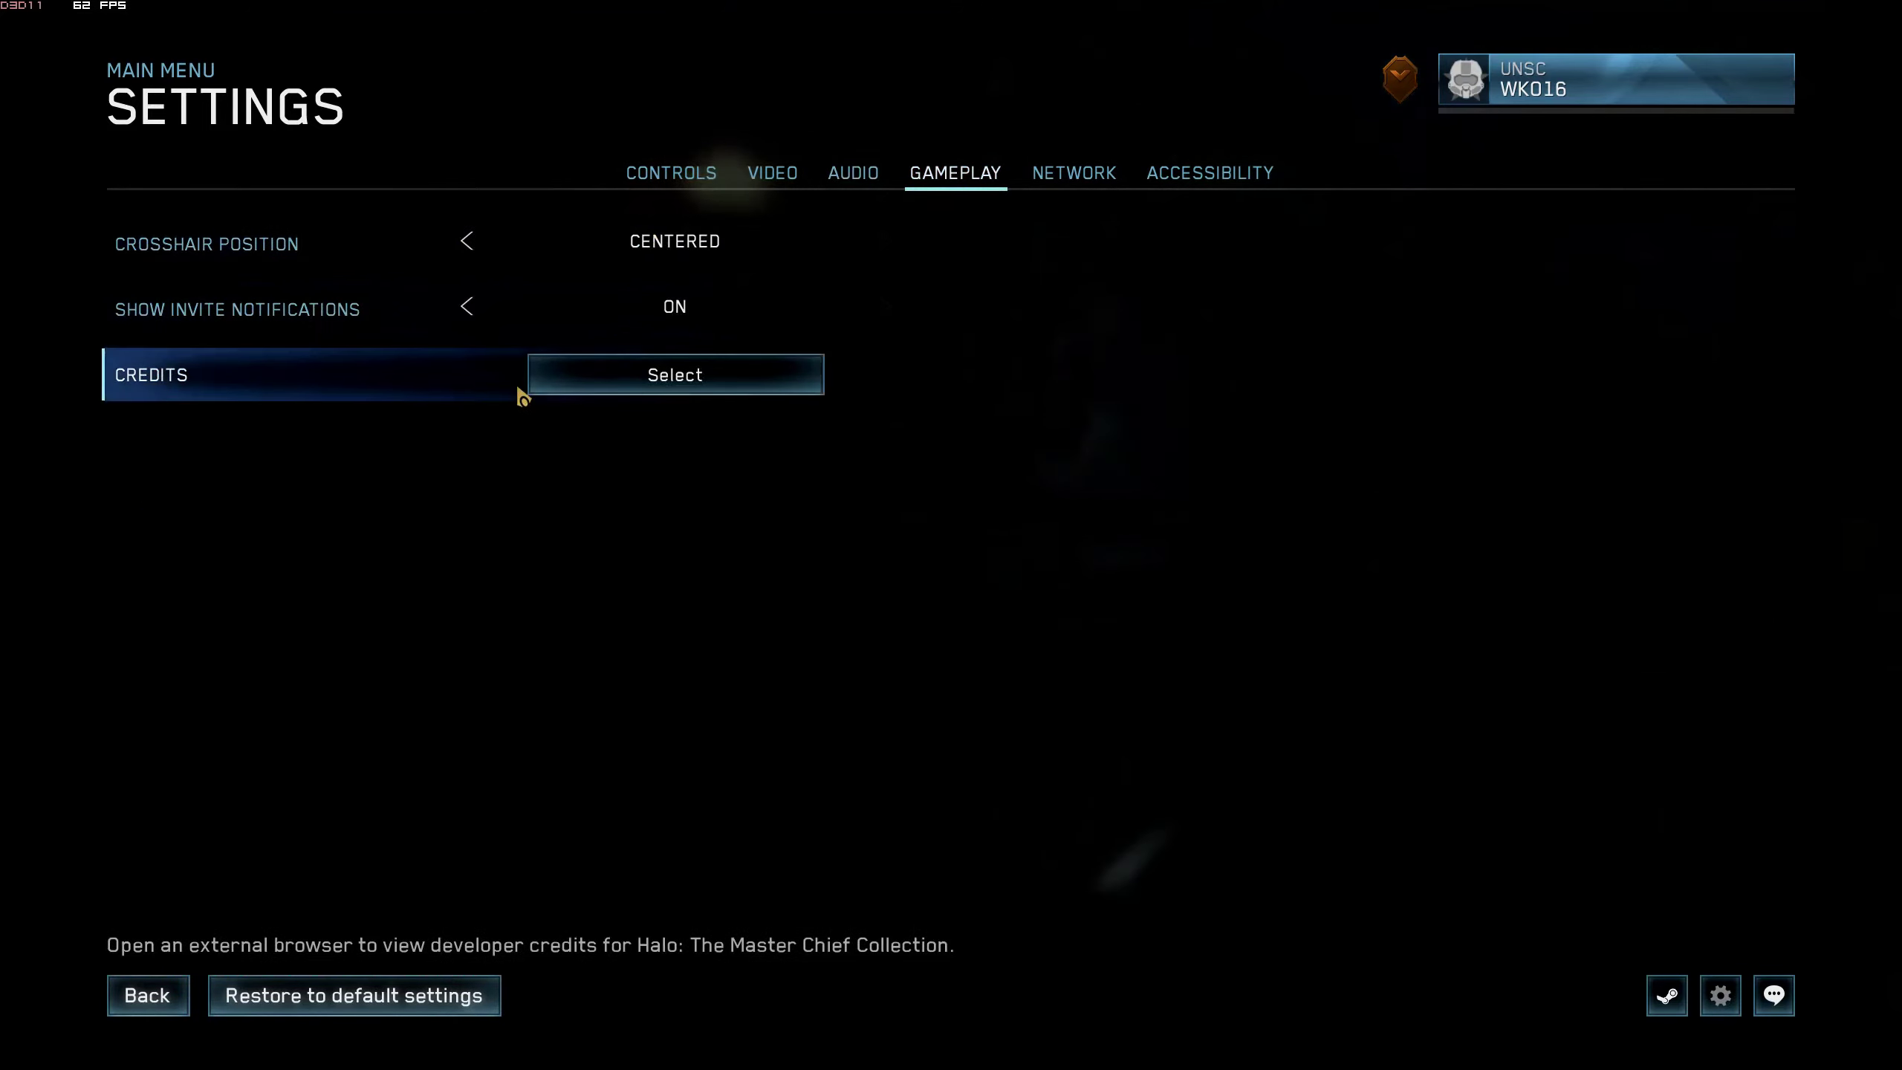
pyautogui.click(1075, 173)
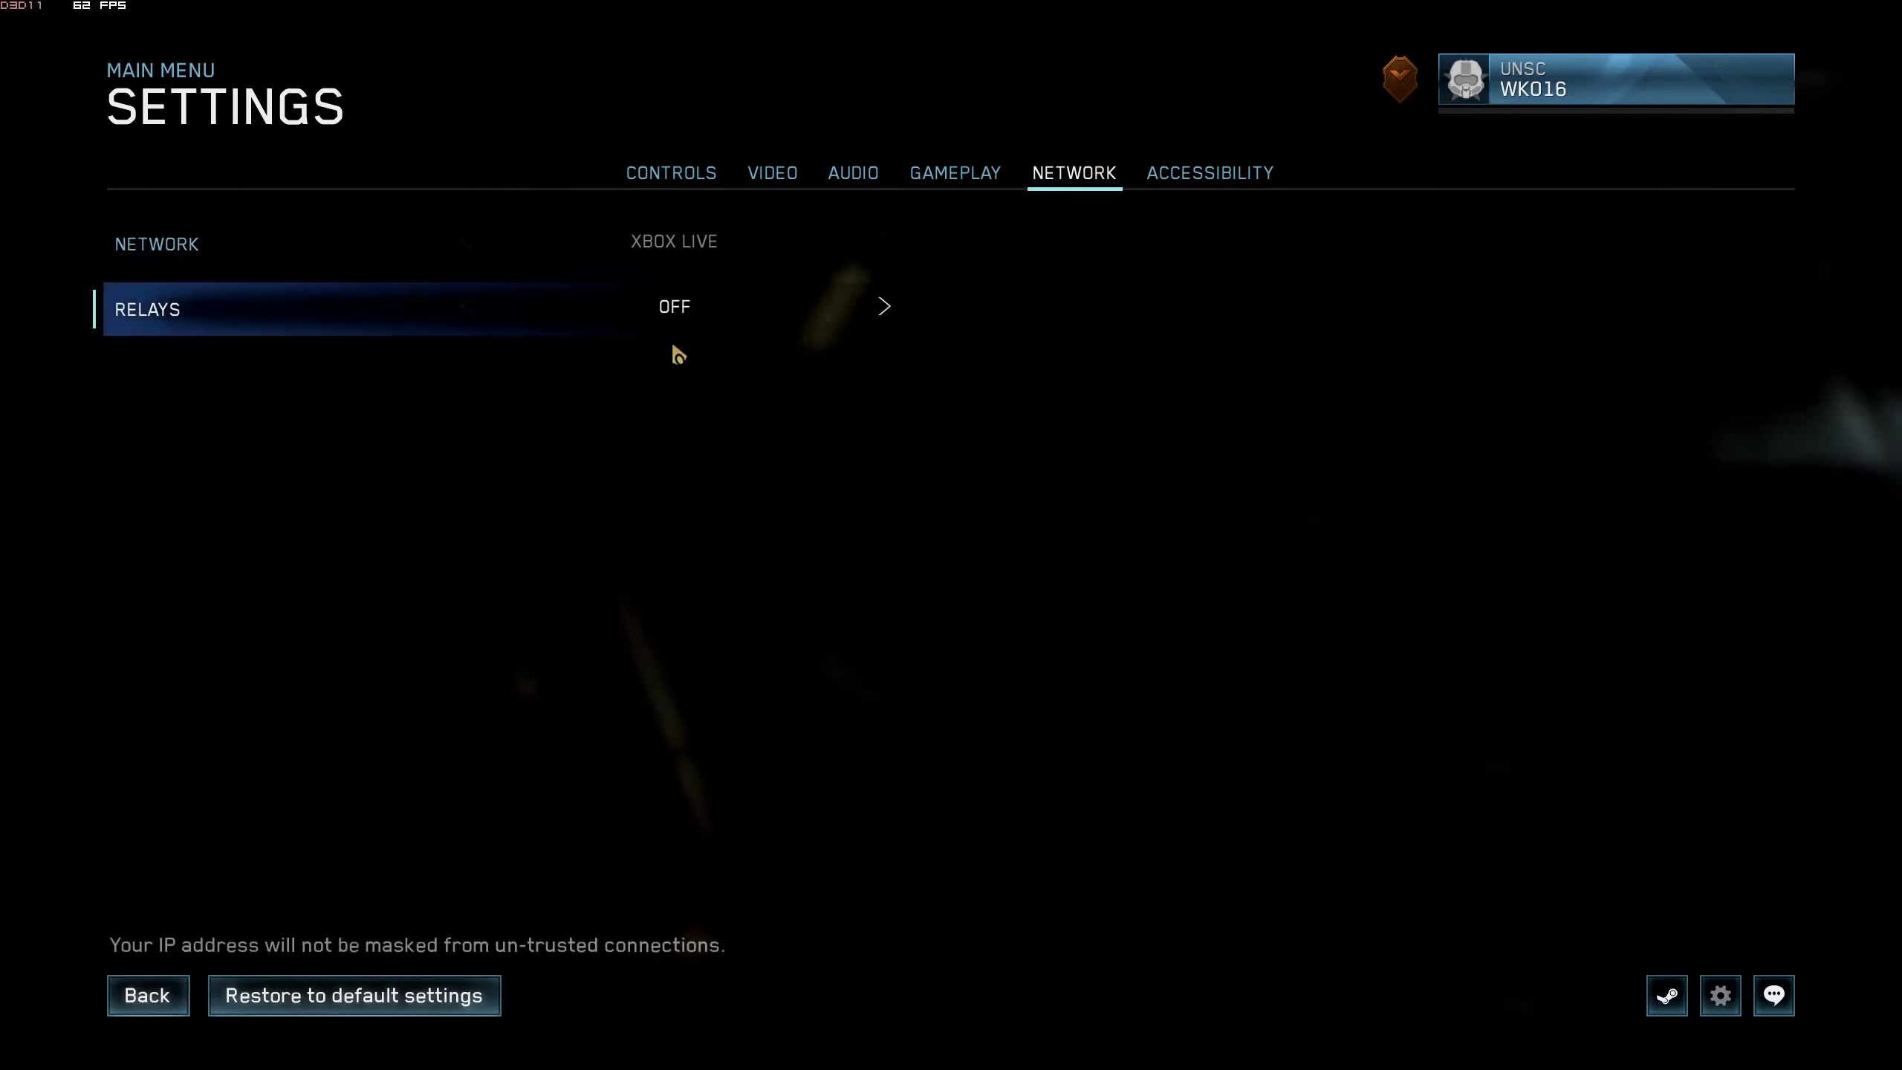
pyautogui.click(672, 176)
pyautogui.press('Escape')
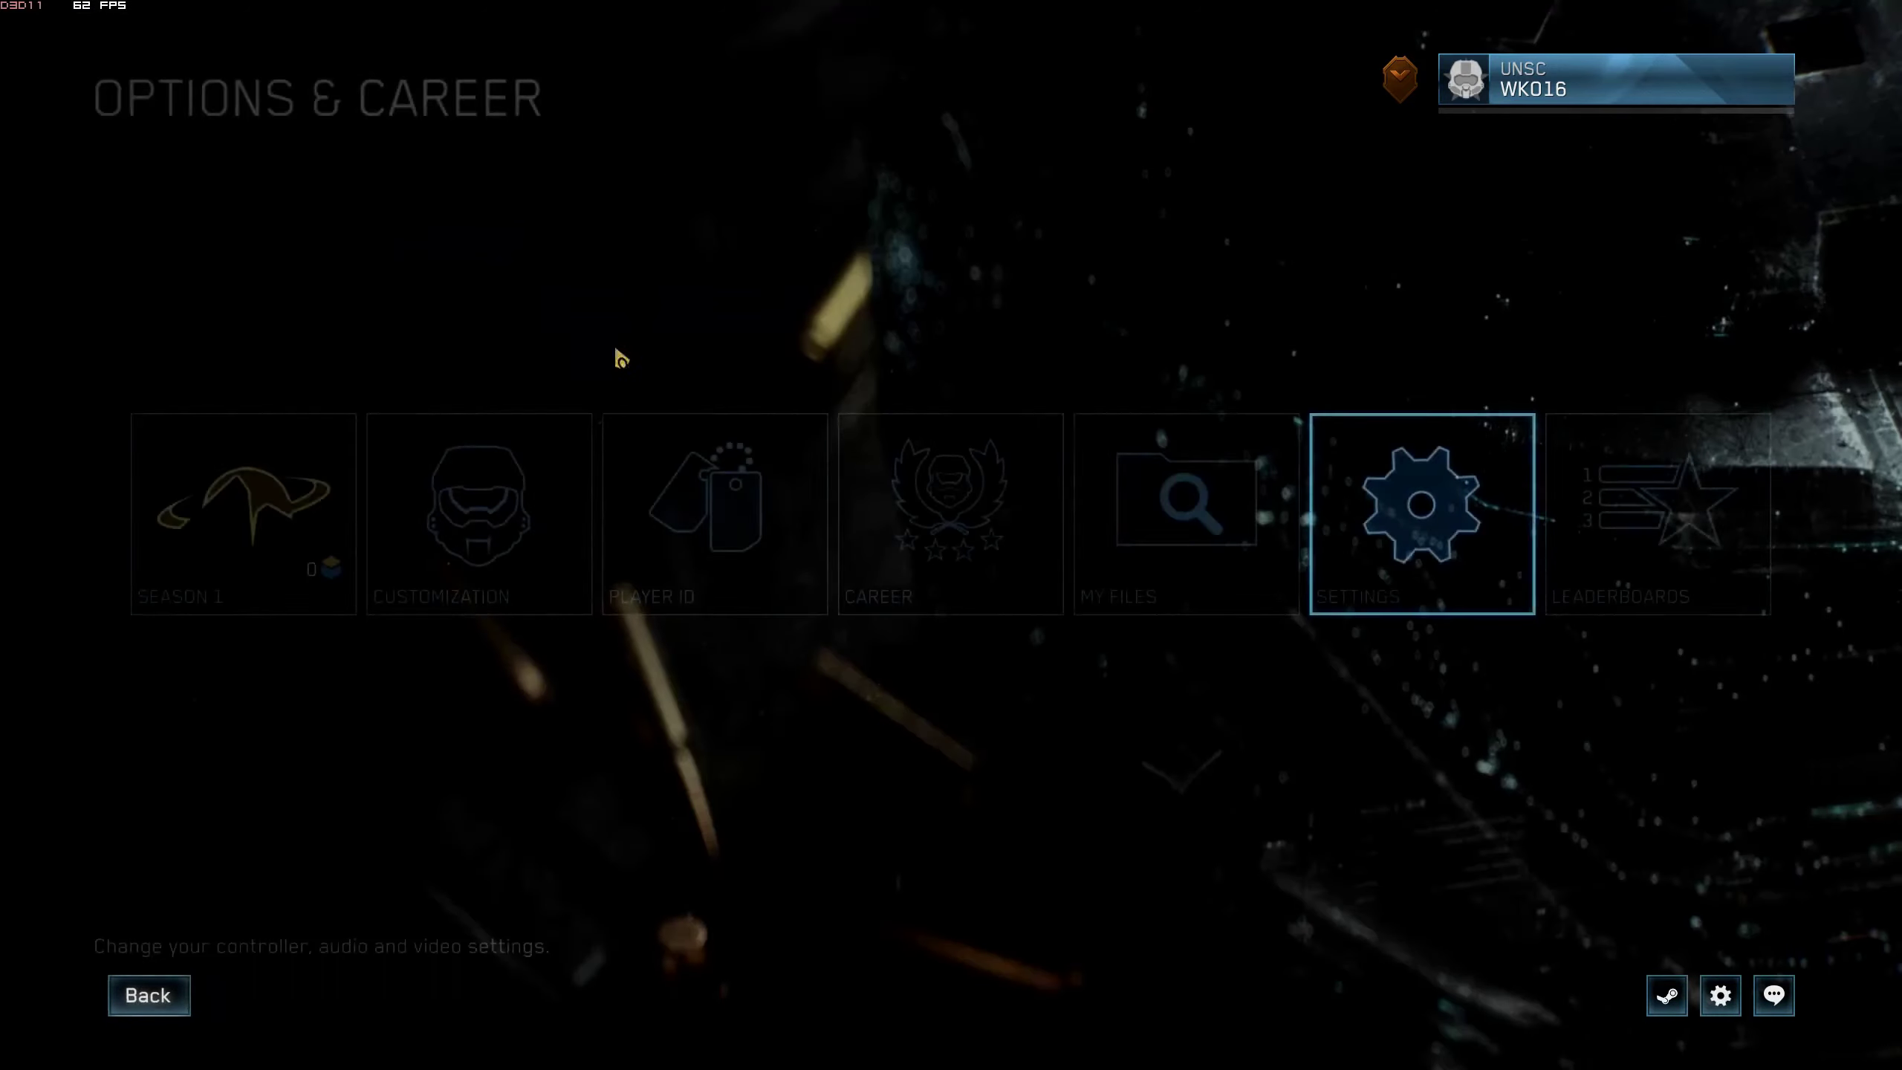
# - Back out of the lobby, cancel the Leave Game Session prompt once, then confirm with OK
pyautogui.click(148, 996)
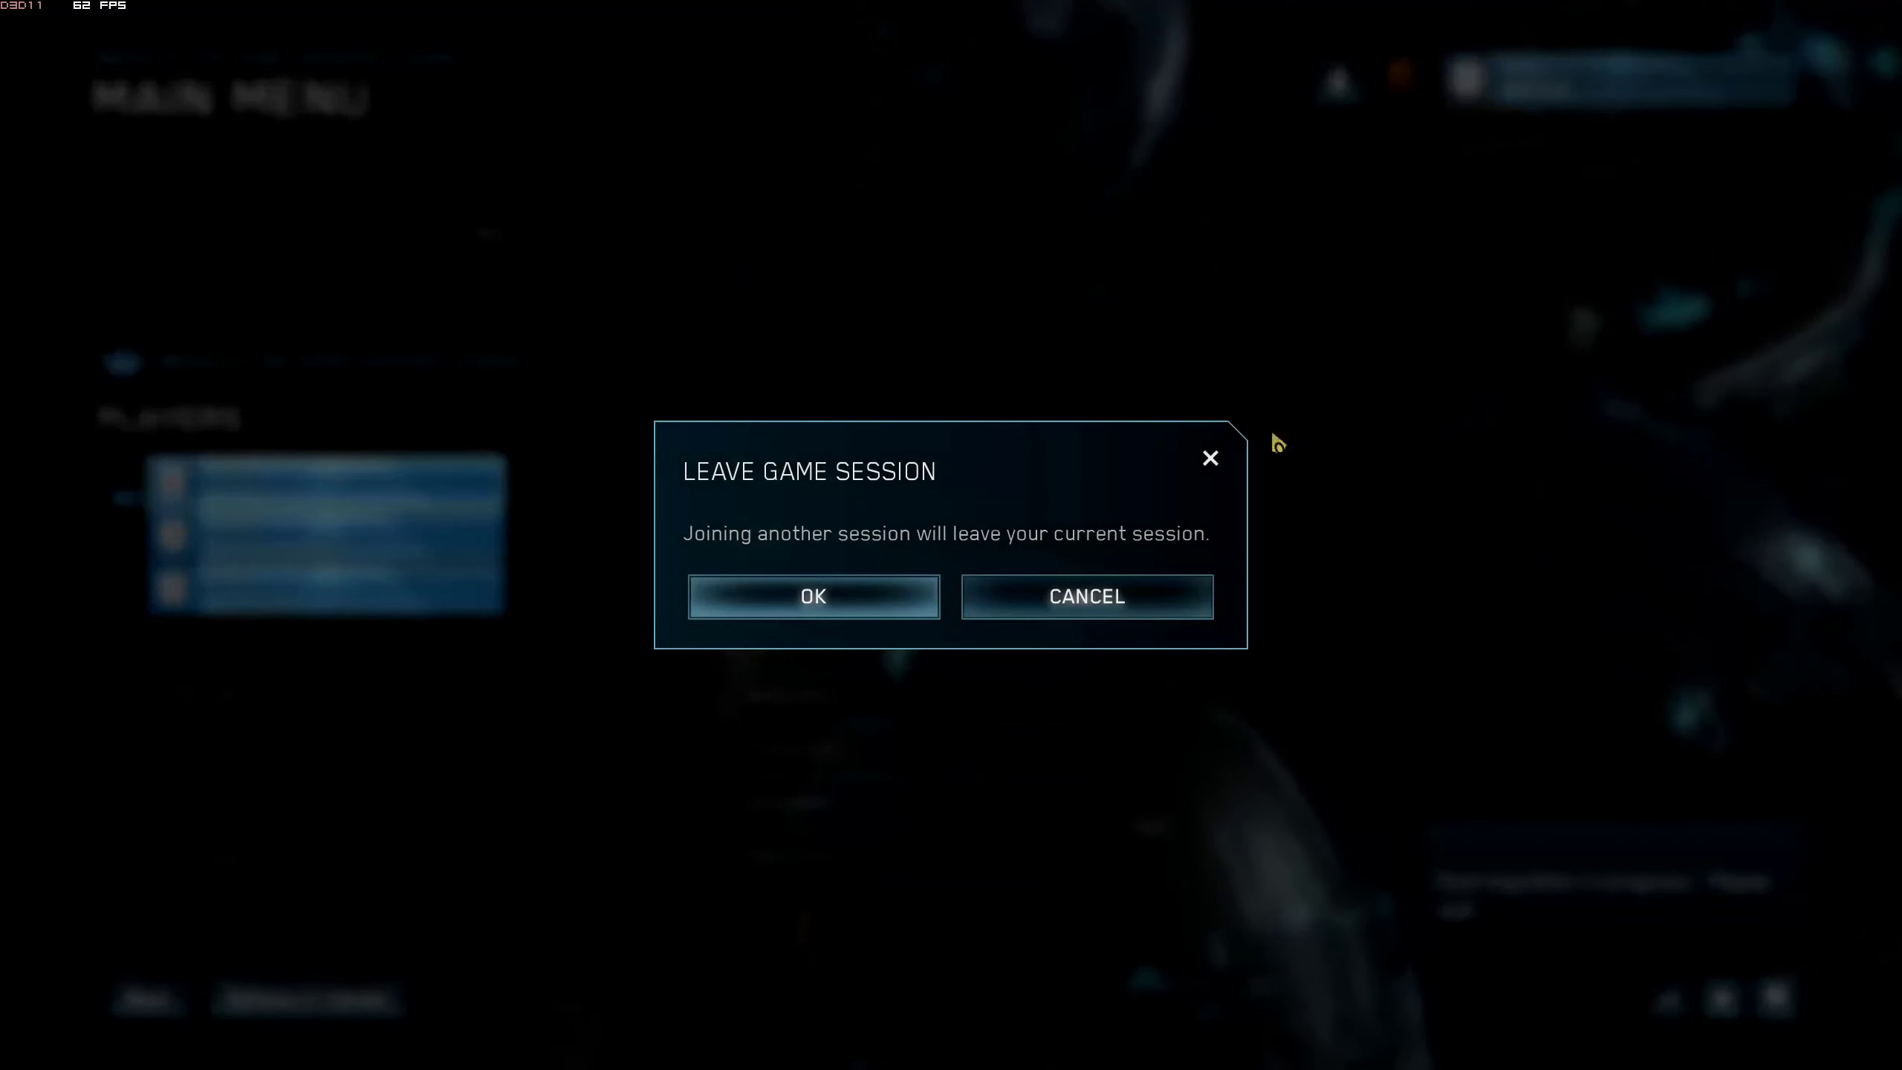
pyautogui.click(1211, 458)
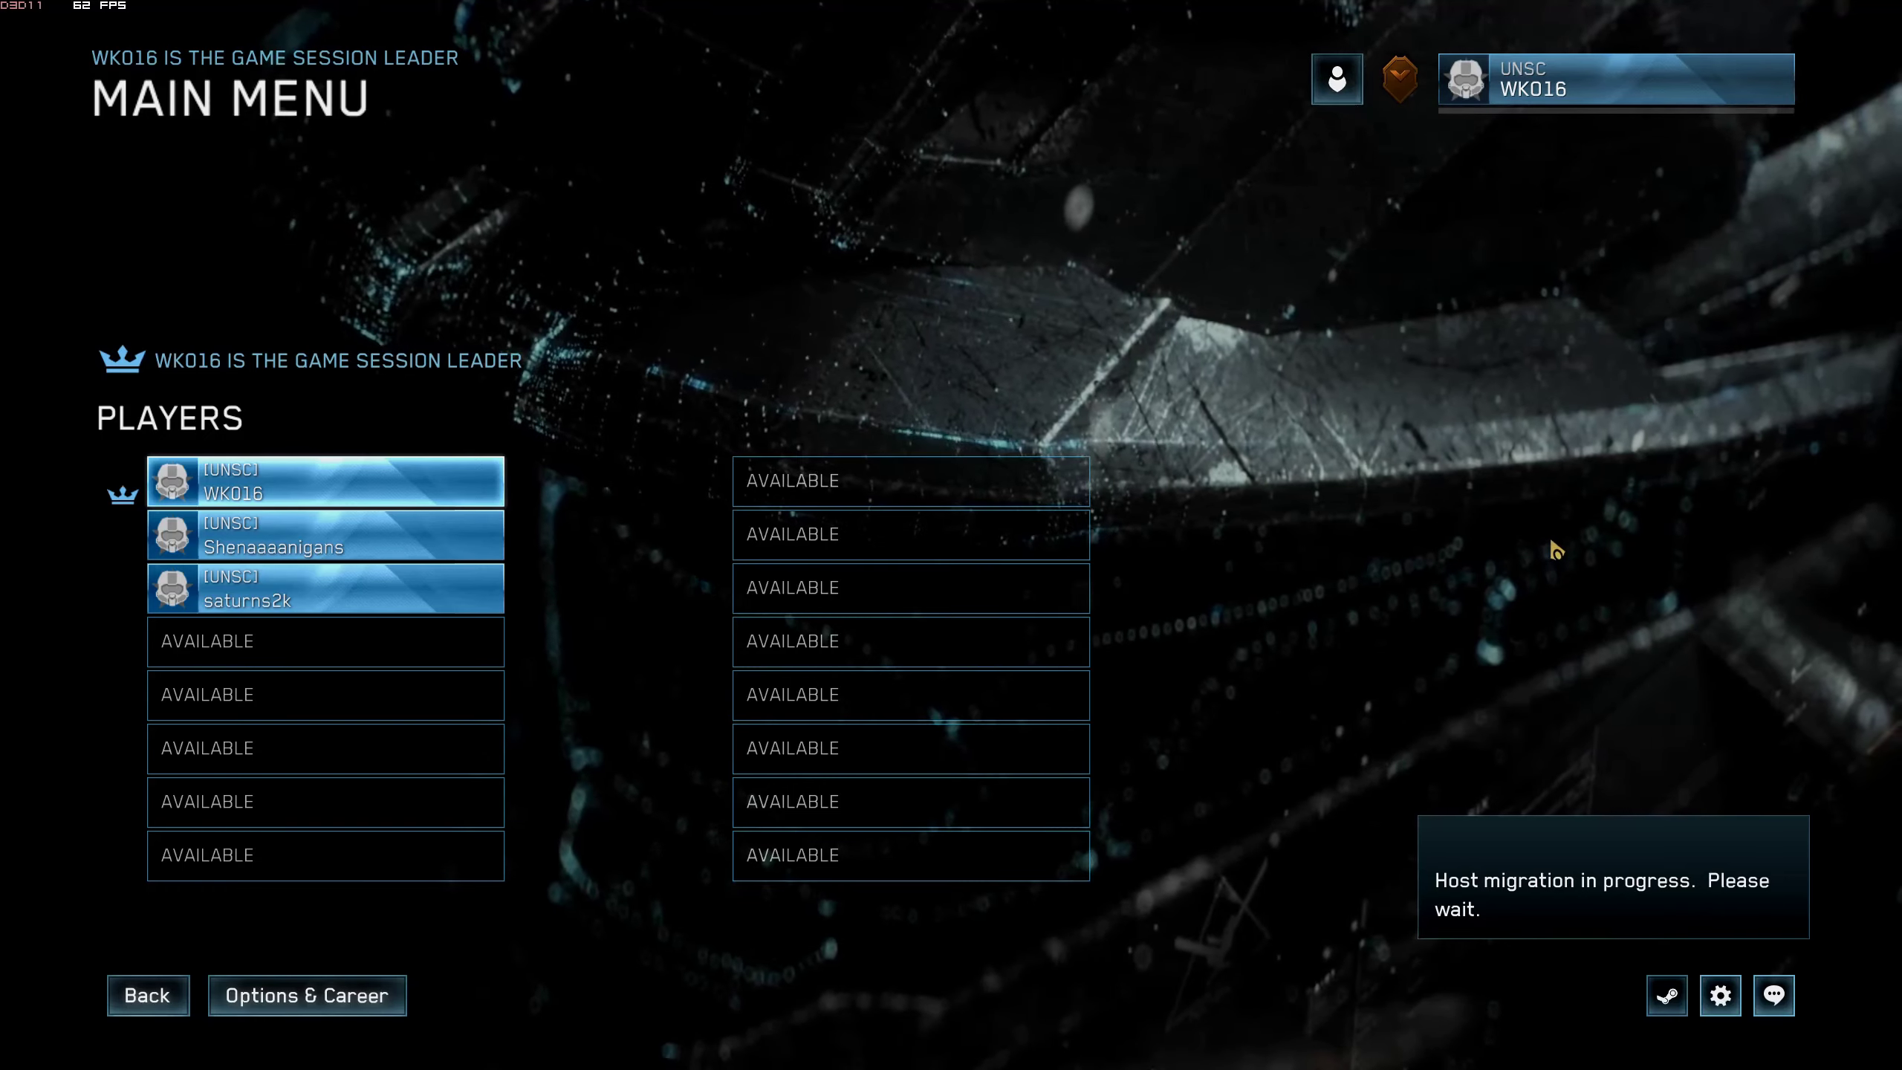
pyautogui.click(814, 596)
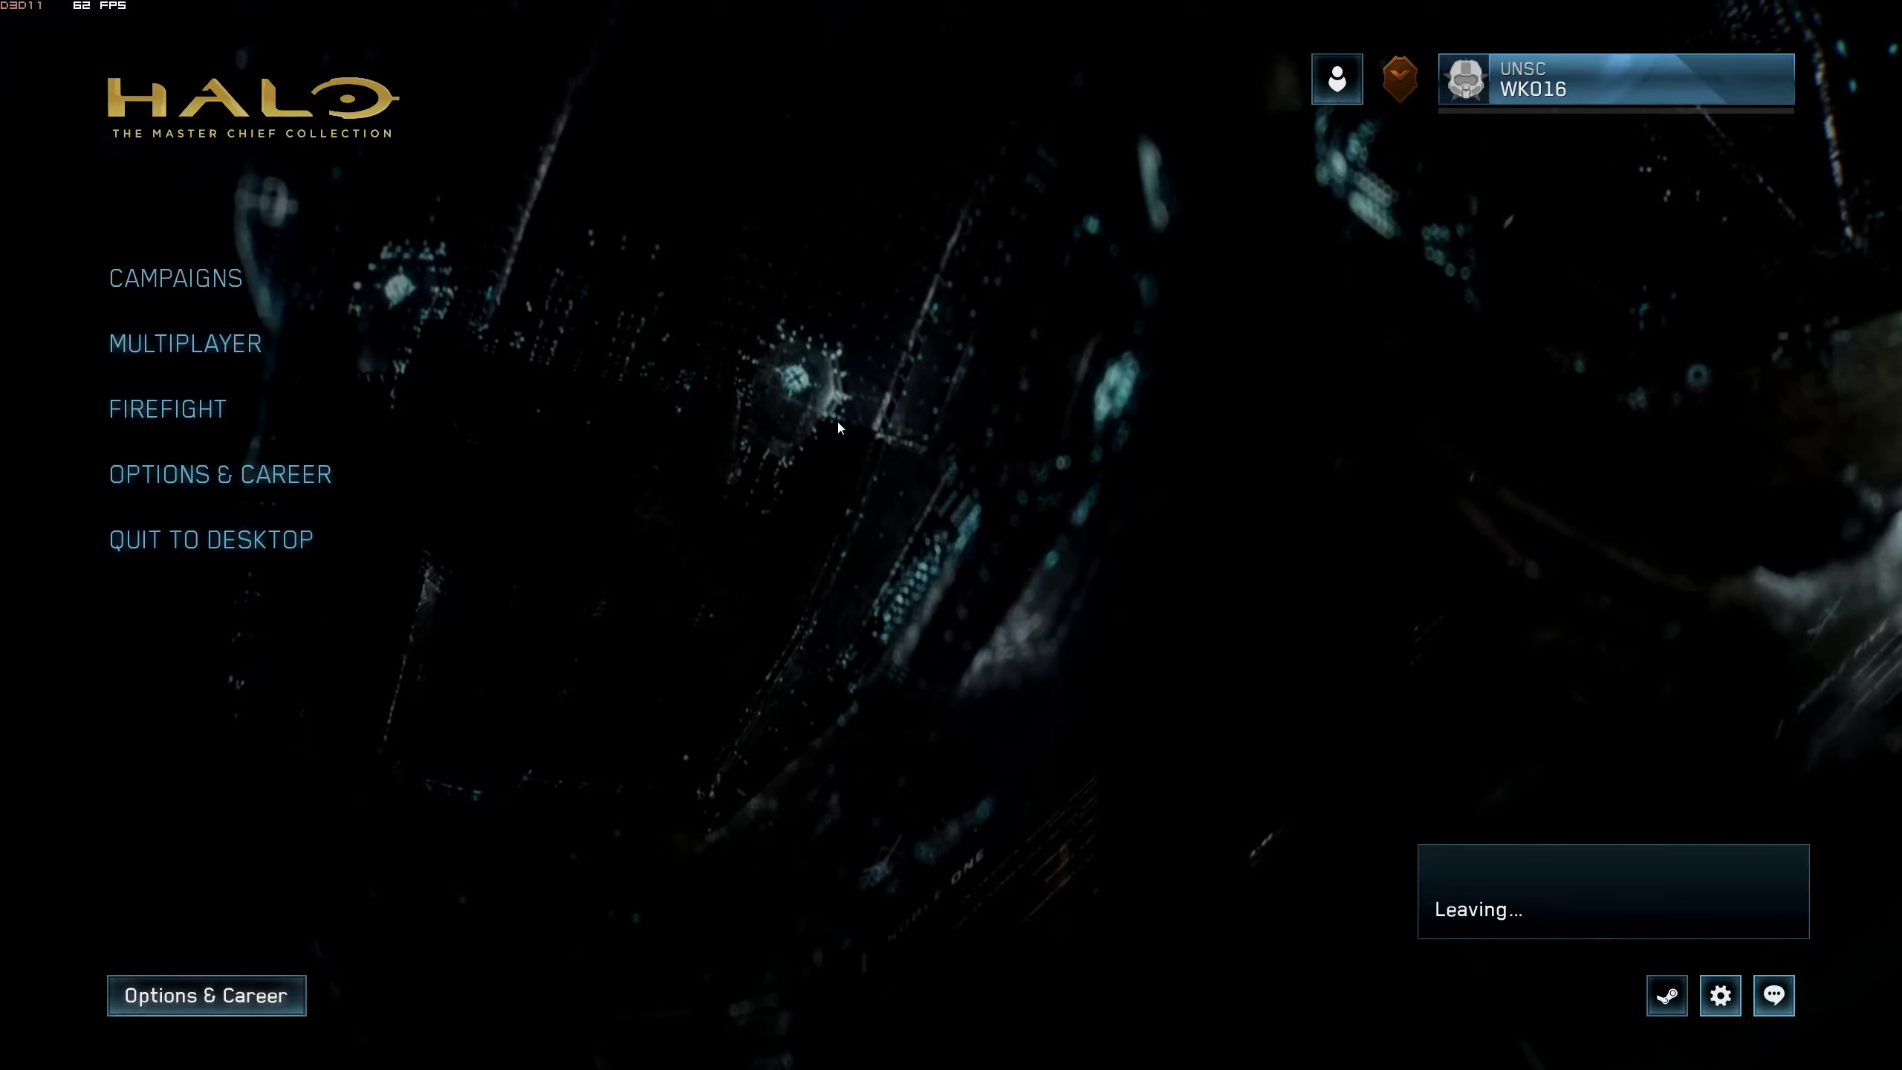
# - Confirm OK on the Leave Game Session dialog to join the squad's session
pyautogui.click(881, 604)
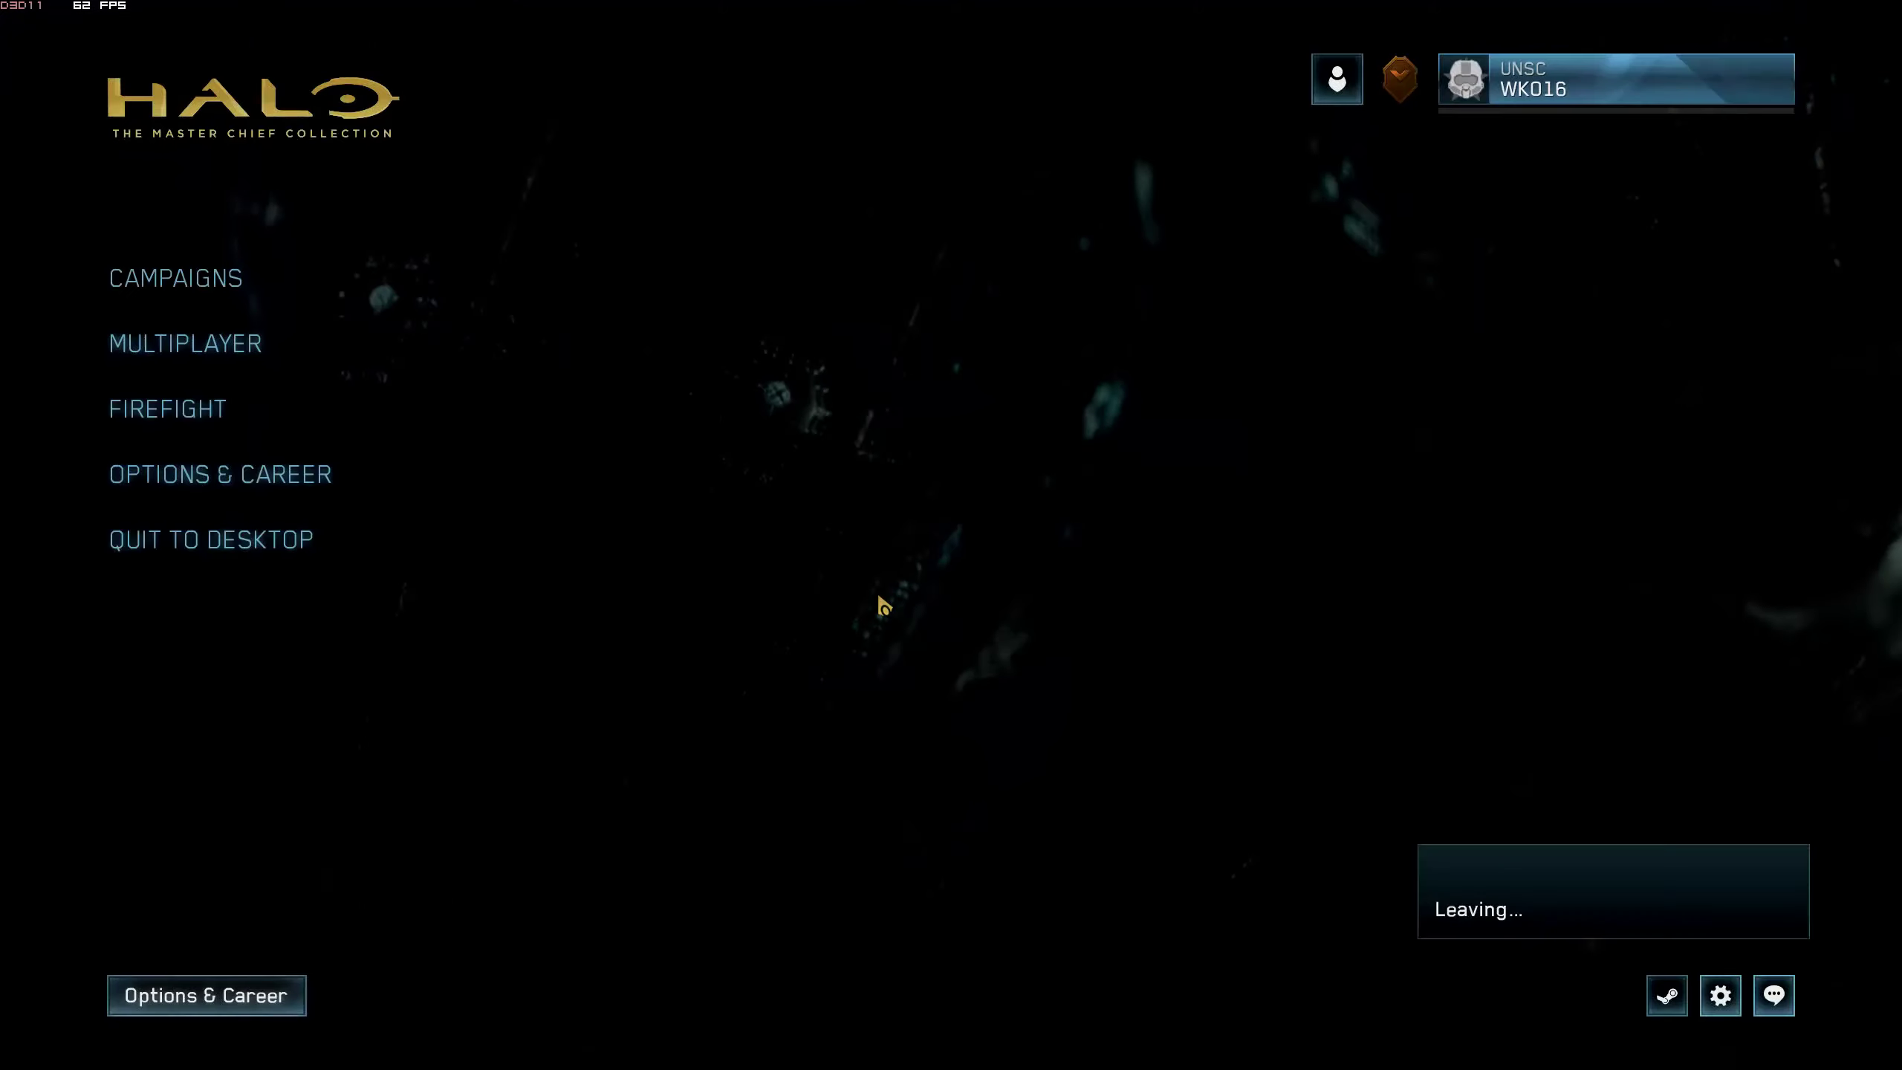